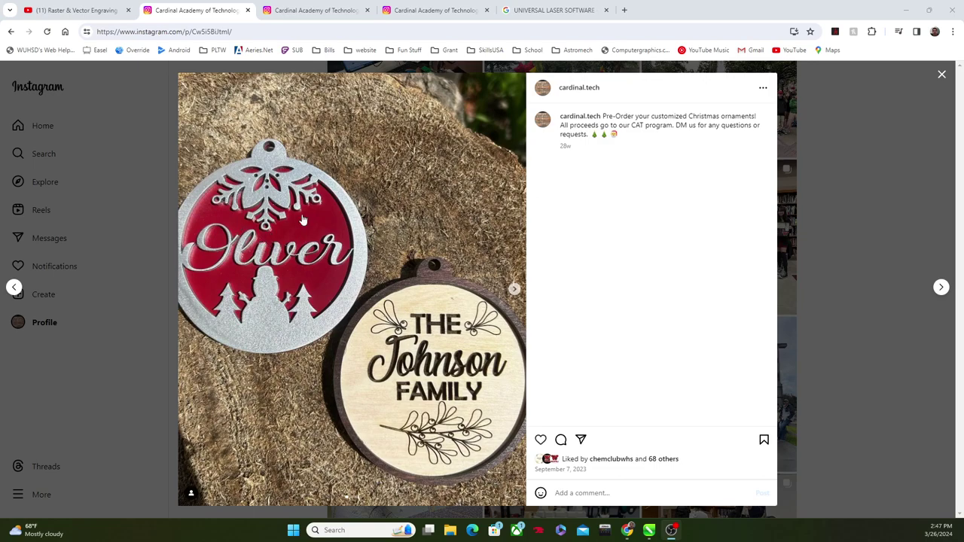
Name the new document 'Ornament' and create it at 32 x 18 inches.
{"action": "left_click", "coordinate": [649, 530]}
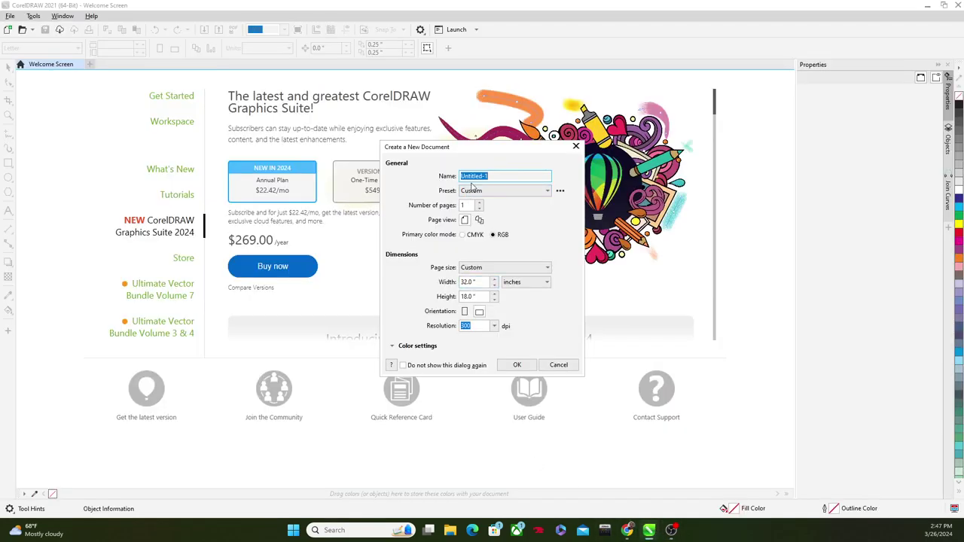
{"action": "type", "text": "eR"}
{"action": "key", "text": "BackSpace"}
{"action": "key", "text": "BackSpace"}
{"action": "key", "text": "BackSpace"}
{"action": "key", "text": "BackSpace"}
{"action": "key", "text": "BackSpace"}
{"action": "key", "text": "BackSpace"}
{"action": "key", "text": "BackSpace"}
{"action": "key", "text": "BackSpace"}
{"action": "key", "text": "BackSpace"}
{"action": "key", "text": "BackSpace"}
{"action": "key", "text": "BackSpace"}
{"action": "key", "text": "BackSpace"}
{"action": "key", "text": "BackSpace"}
{"action": "left_click", "coordinate": [512, 366]}
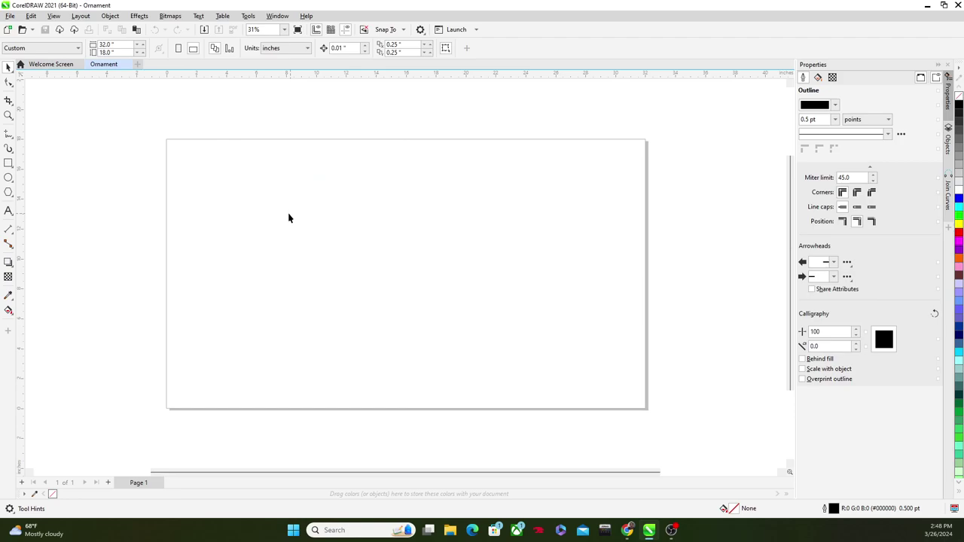
Draw a rectangle near the page's top-left and set its width to 4 inches.
{"action": "left_click", "coordinate": [11, 165]}
{"action": "left_click_drag", "start_coordinate": [219, 163], "coordinate": [295, 230]}
{"action": "left_click", "coordinate": [105, 45]}
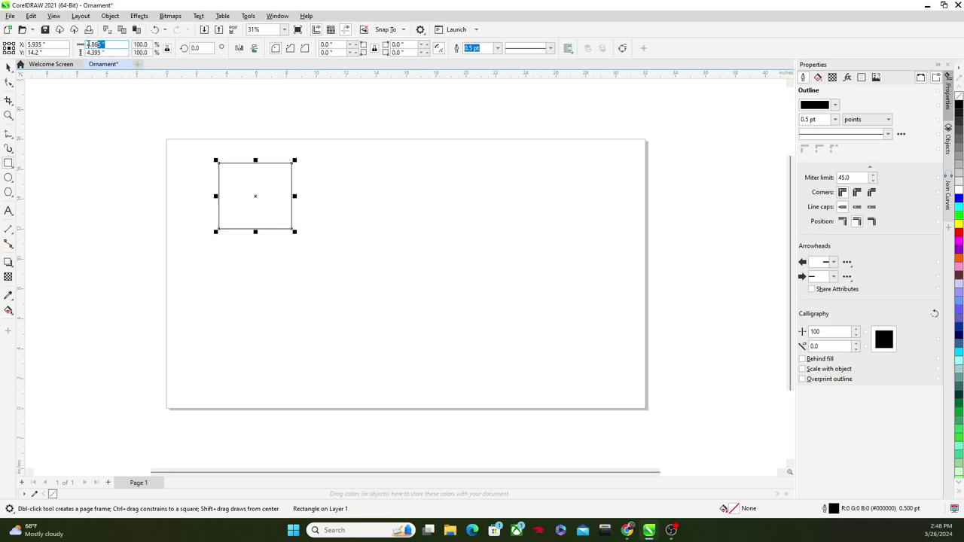
{"action": "type", "text": "4"}
{"action": "key", "text": "Return"}
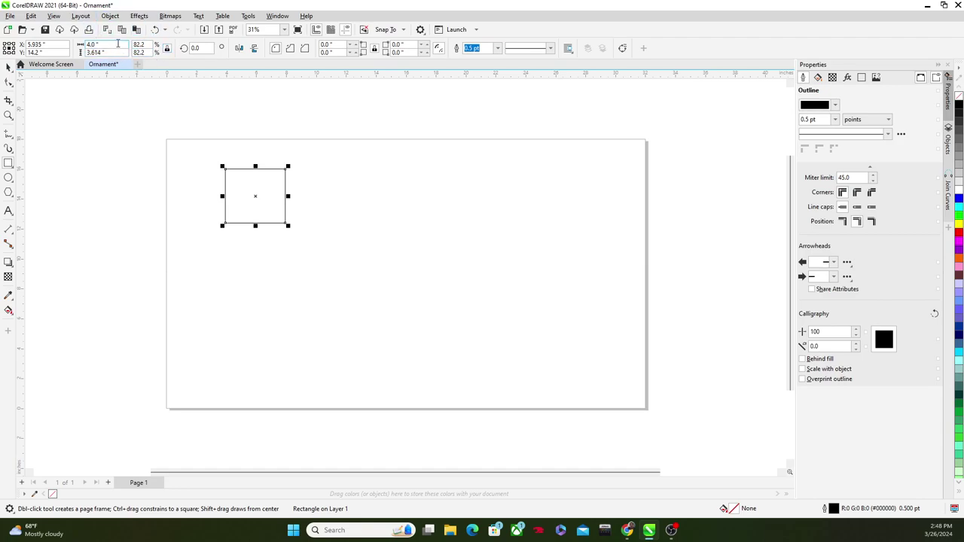
Re-enter 4 inches for the rectangle's height and width.
{"action": "left_click", "coordinate": [90, 44]}
{"action": "left_click", "coordinate": [119, 56]}
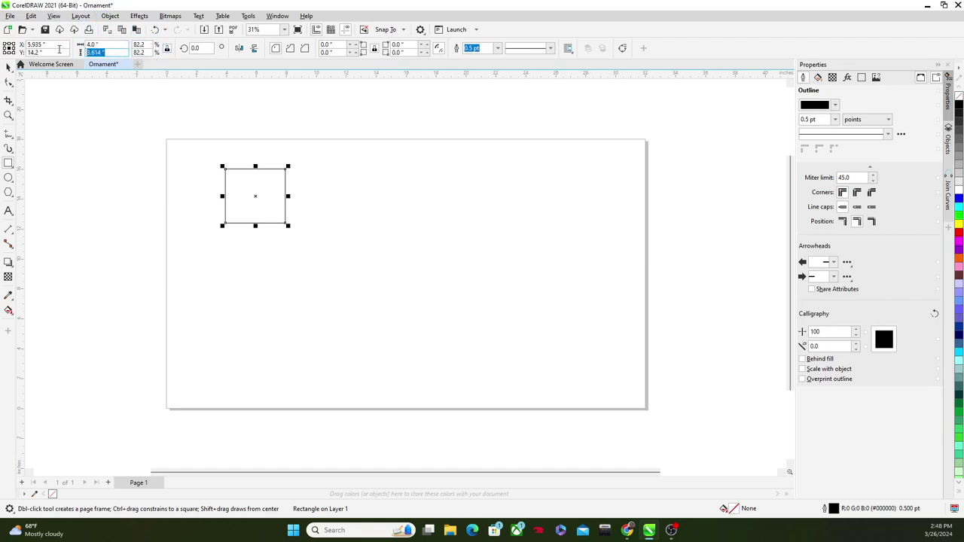
{"action": "left_click", "coordinate": [114, 44]}
{"action": "left_click", "coordinate": [106, 52]}
{"action": "type", "text": "4"}
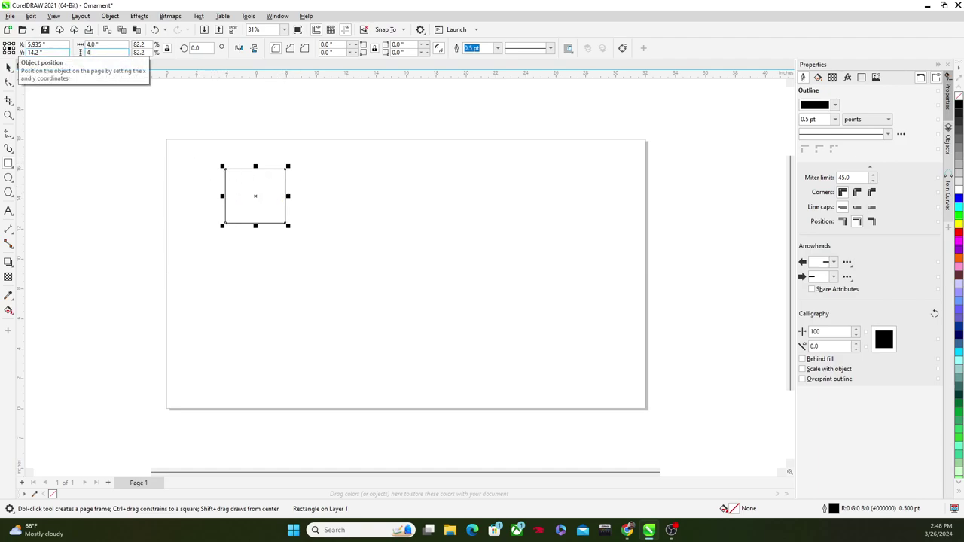
{"action": "key", "text": "Return"}
{"action": "left_click", "coordinate": [106, 44]}
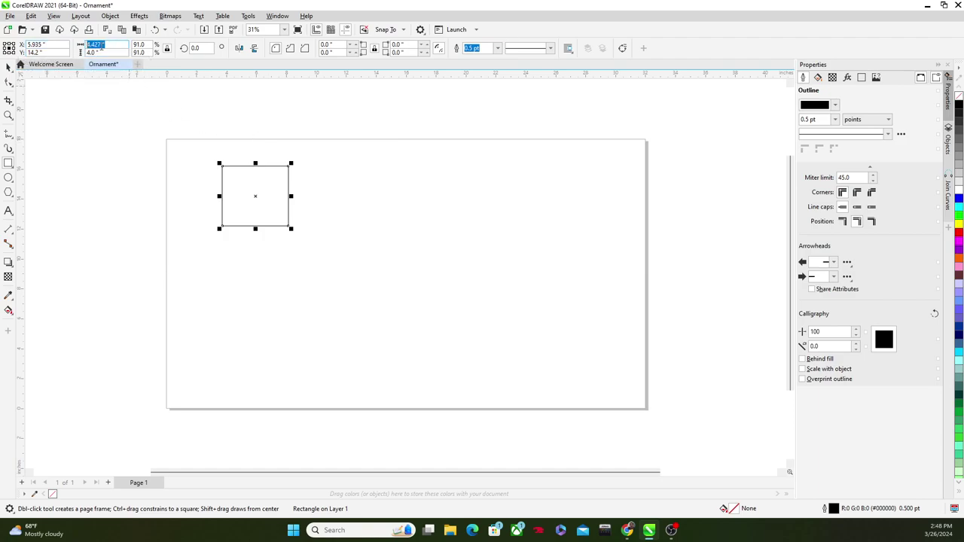
{"action": "type", "text": "4"}
{"action": "key", "text": "Return"}
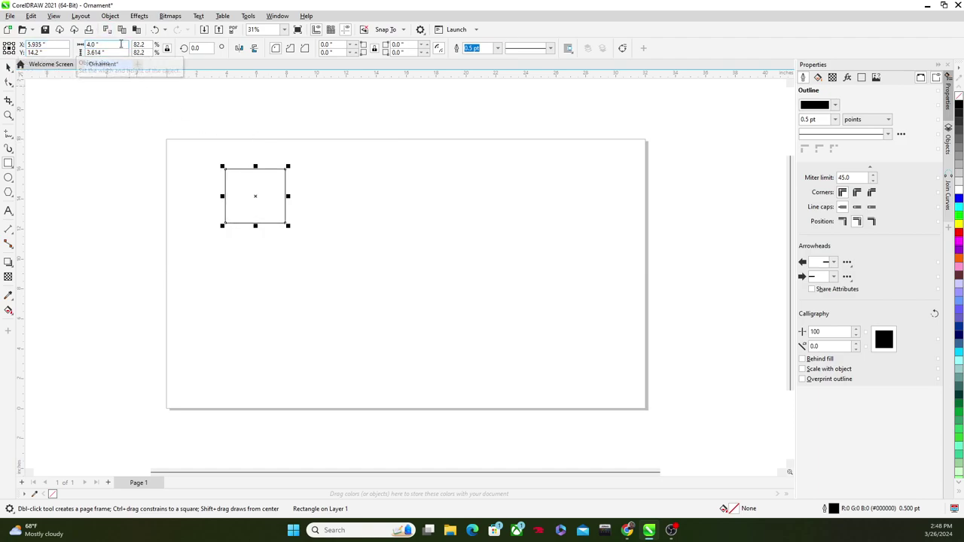
{"action": "left_click", "coordinate": [113, 52]}
{"action": "type", "text": "4"}
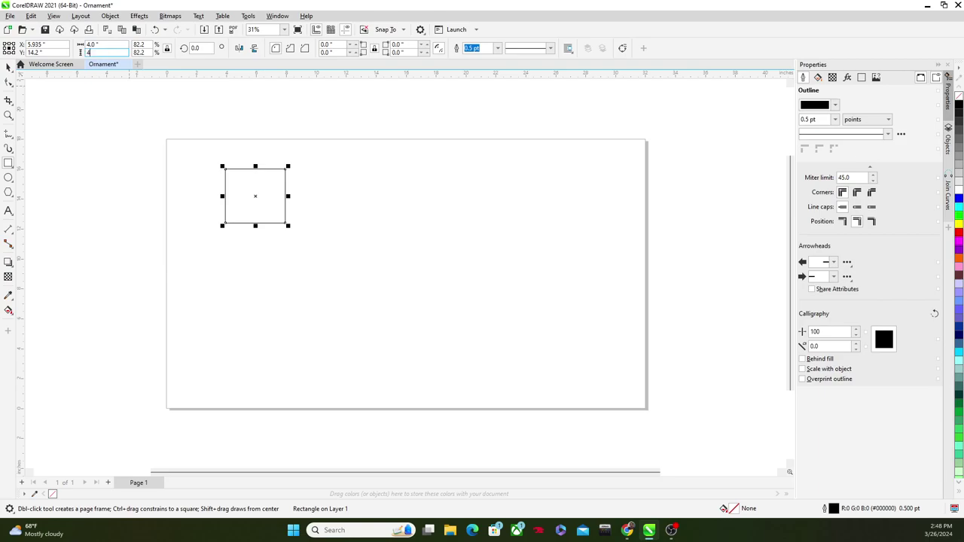
{"action": "key", "text": "Return"}
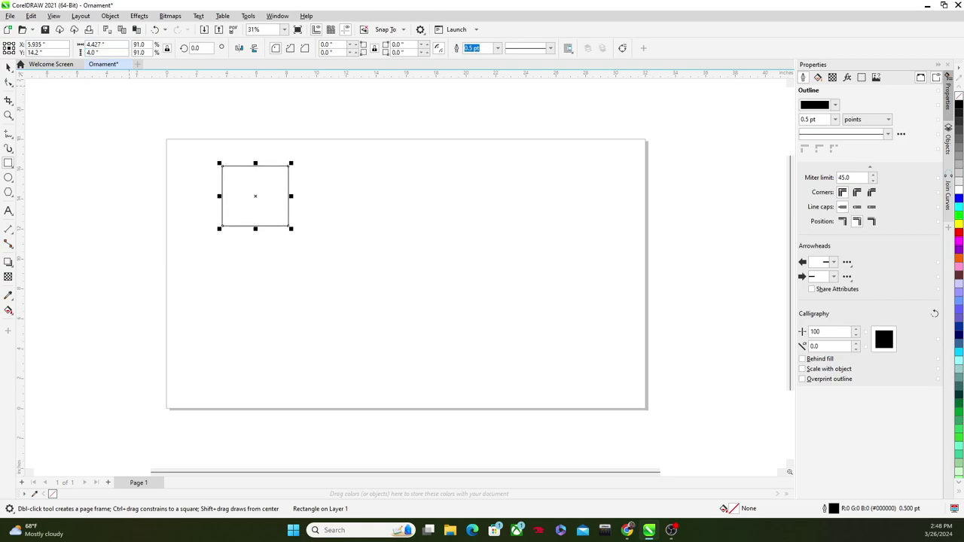
Unlock the width/height ratio and set width to 4 inches, making a 4 x 4 inch square.
{"action": "left_click", "coordinate": [167, 51]}
{"action": "left_click", "coordinate": [96, 45]}
{"action": "type", "text": "4"}
{"action": "key", "text": "Return"}
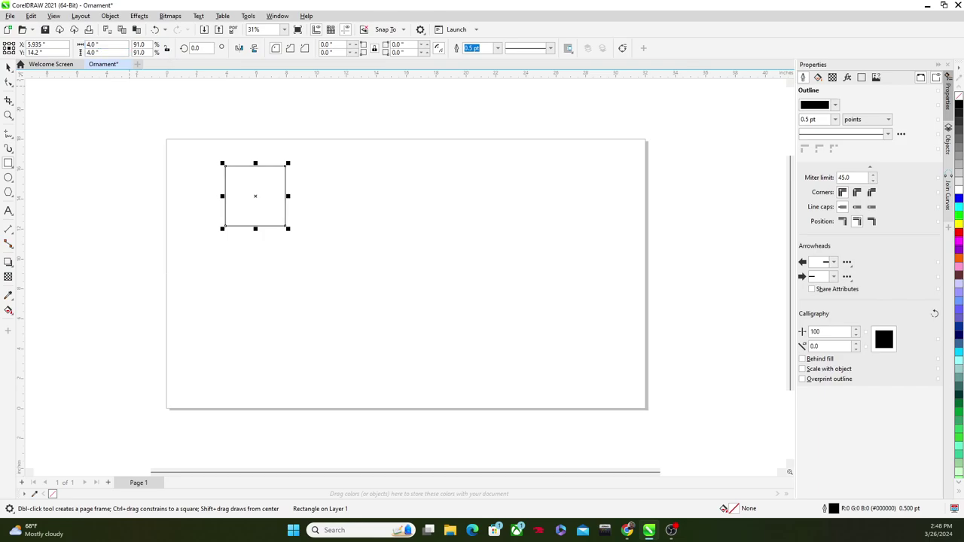
{"action": "scroll", "coordinate": [264, 188], "scroll_direction": "up", "scroll_amount": 5}
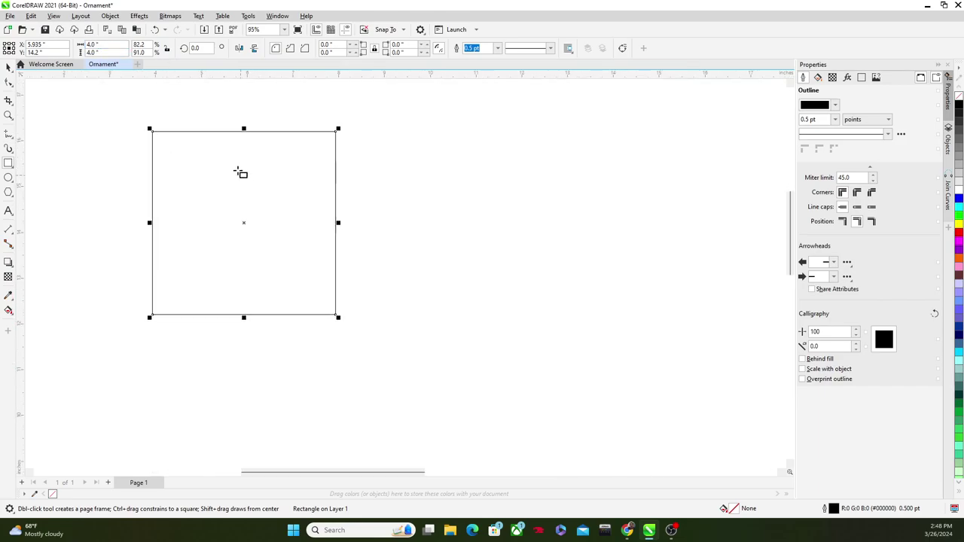
Draw an ellipse and move it to the right of the square.
{"action": "scroll", "coordinate": [226, 224], "scroll_direction": "down", "scroll_amount": 3}
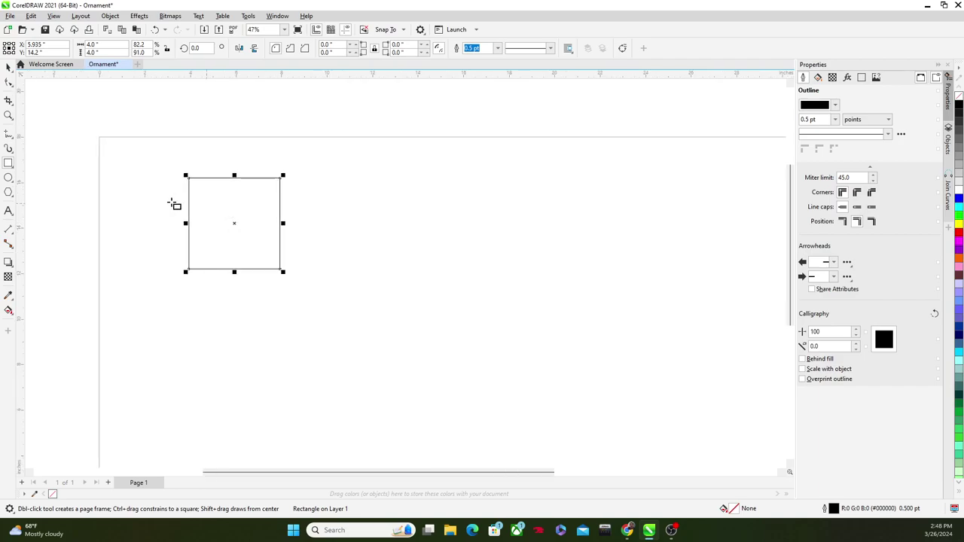
{"action": "left_click", "coordinate": [8, 178]}
{"action": "left_click_drag", "start_coordinate": [58, 202], "coordinate": [148, 286]}
{"action": "key", "text": "space"}
{"action": "left_click_drag", "start_coordinate": [103, 244], "coordinate": [417, 277]}
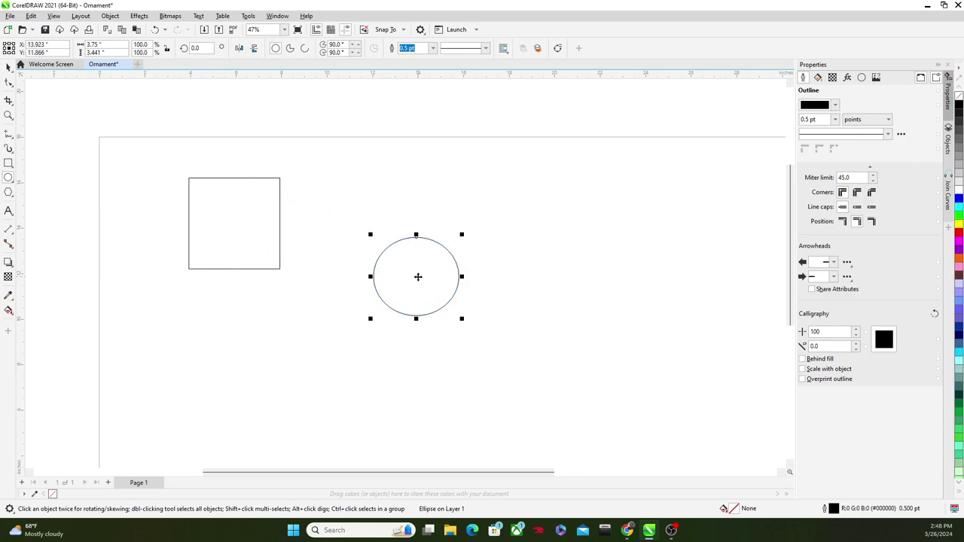
{"action": "scroll", "coordinate": [362, 275], "scroll_direction": "up", "scroll_amount": 2}
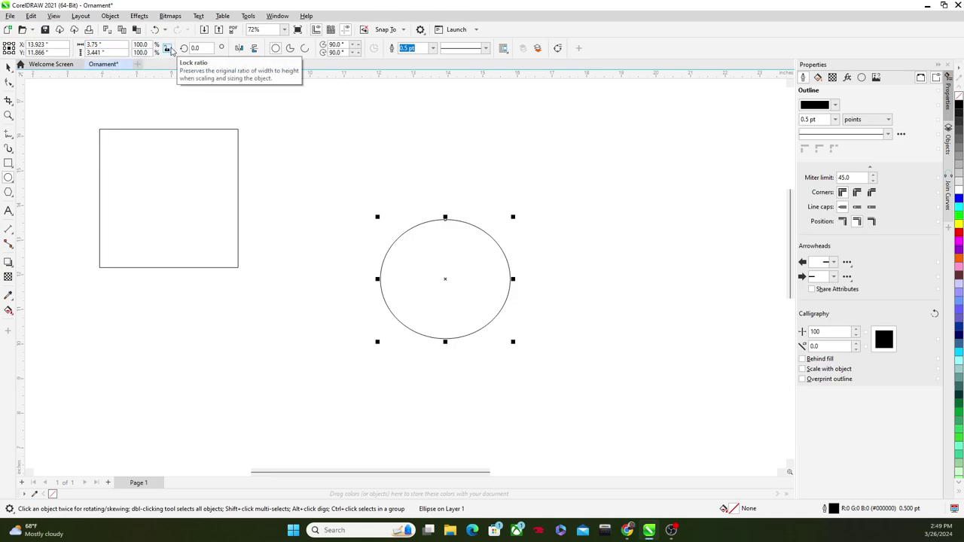
Size the ellipse to 3.8 x 3.8 inches, making a circle.
{"action": "left_click", "coordinate": [102, 45]}
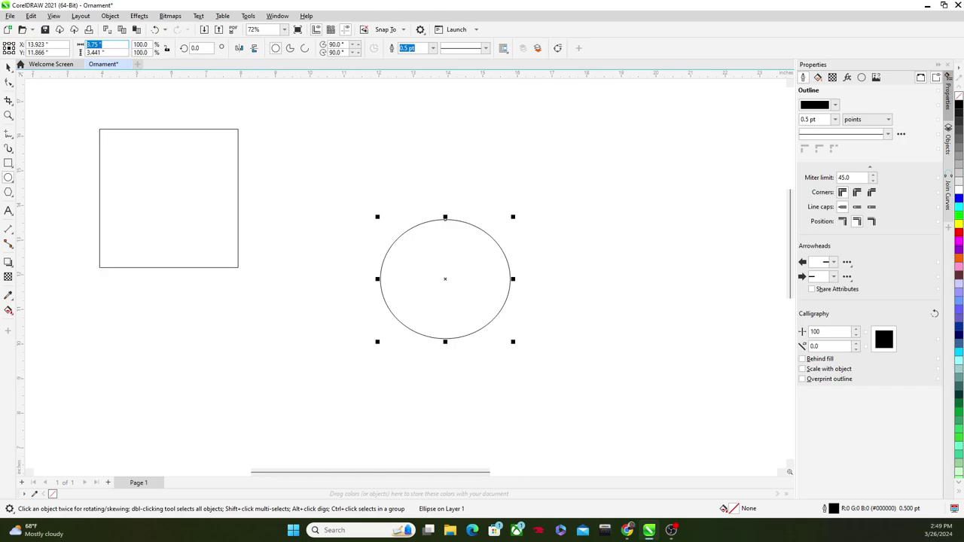
{"action": "type", "text": "3.8"}
{"action": "key", "text": "Return"}
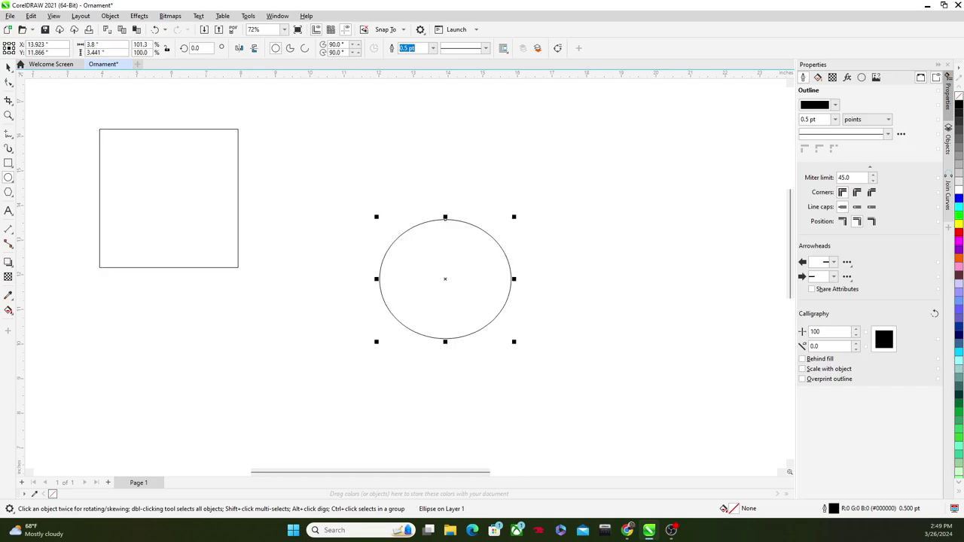
{"action": "left_click", "coordinate": [102, 52]}
{"action": "type", "text": "3.8"}
{"action": "key", "text": "Return"}
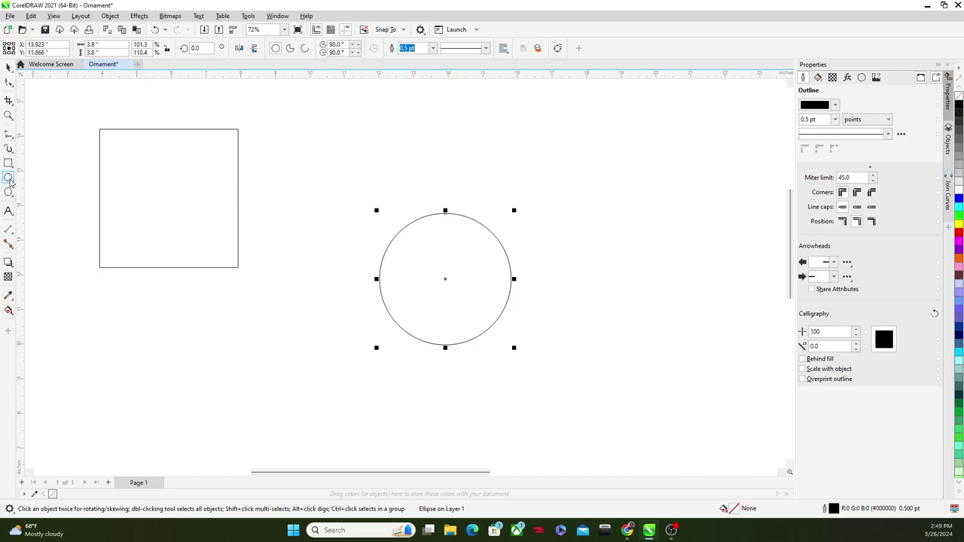
Draw a second ellipse at 3 x 3.5 inches and center it on the larger circle.
{"action": "mouse_move", "coordinate": [319, 120]}
{"action": "left_mouse_down"}
{"action": "mouse_move", "coordinate": [389, 172]}
{"action": "mouse_move", "coordinate": [415, 211]}
{"action": "left_mouse_up"}
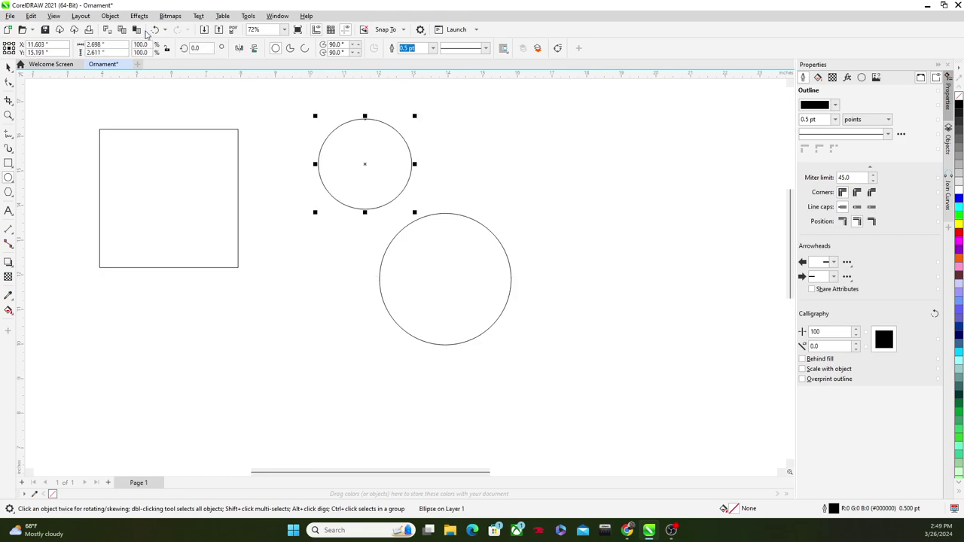
{"action": "left_click", "coordinate": [90, 45]}
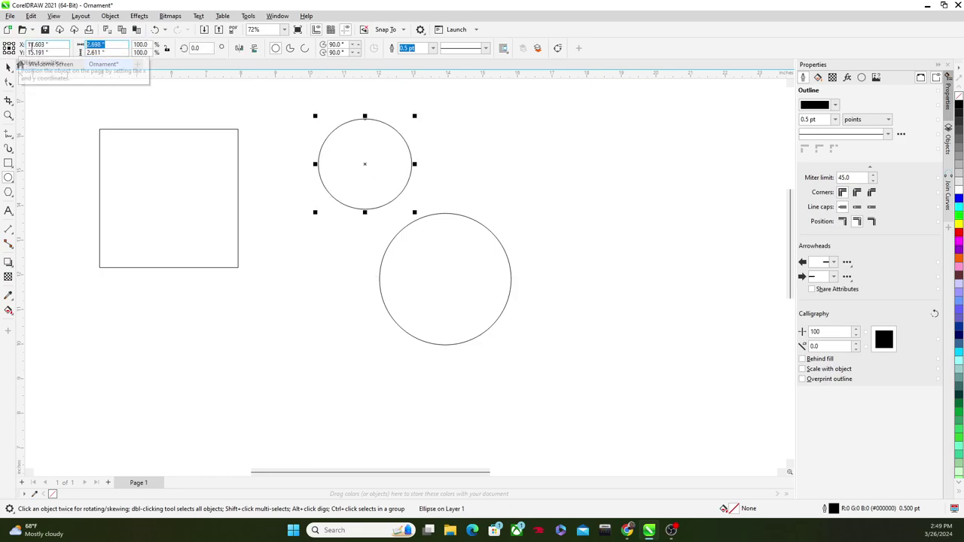
{"action": "type", "text": "3.6"}
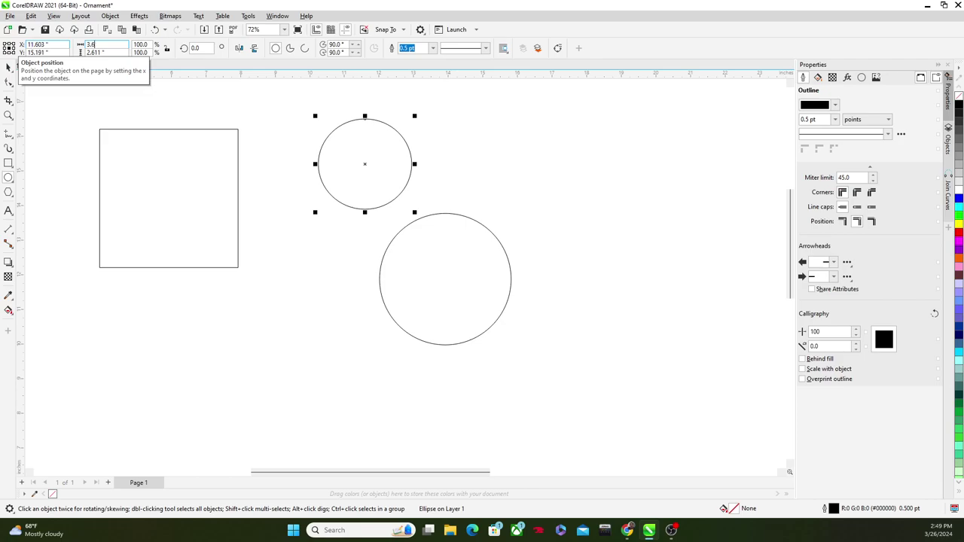
{"action": "key", "text": "Tab"}
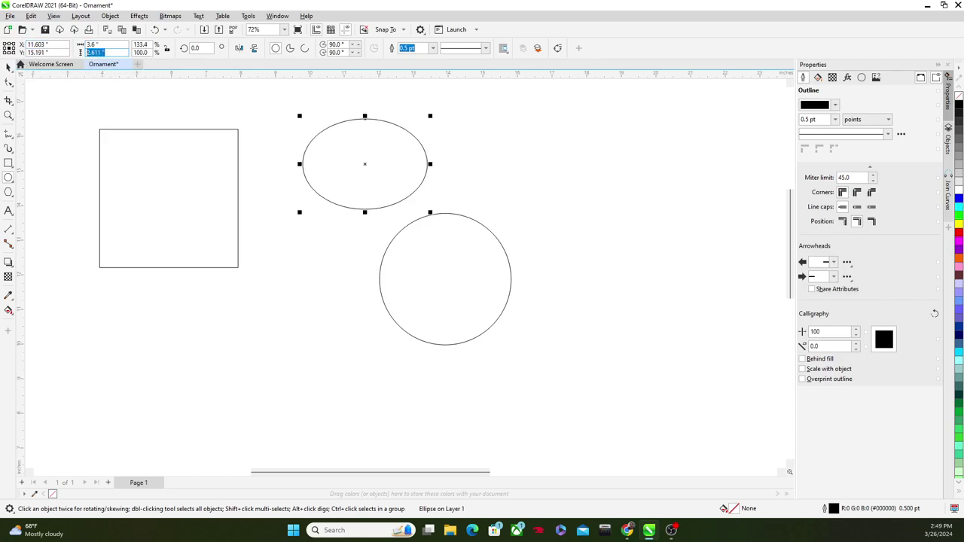
{"action": "type", "text": "3.5"}
{"action": "key", "text": "Return"}
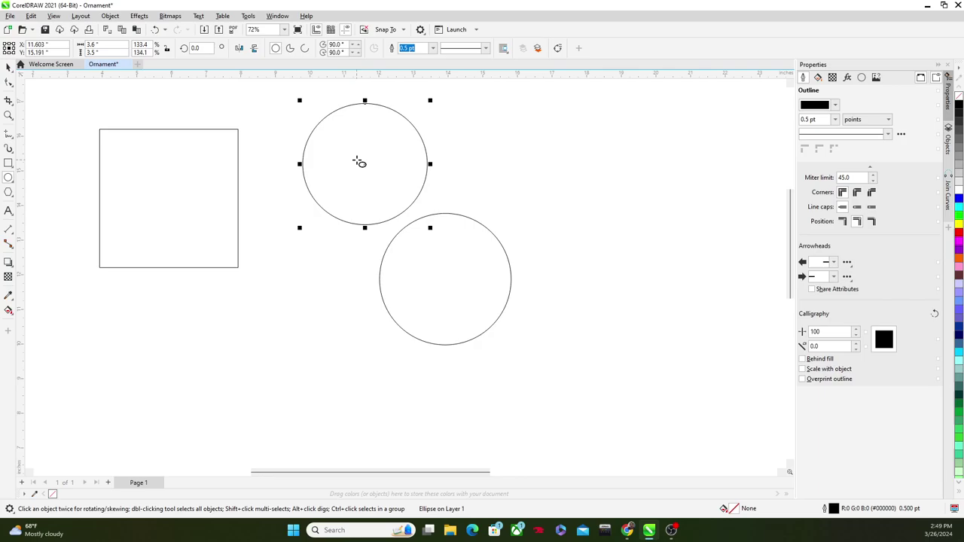
{"action": "left_click_drag", "start_coordinate": [364, 163], "coordinate": [445, 280]}
Change the inner circle's height to 3.6 inches.
{"action": "scroll", "coordinate": [468, 276], "scroll_direction": "up", "scroll_amount": 1}
{"action": "scroll", "coordinate": [469, 277], "scroll_direction": "up", "scroll_amount": 1}
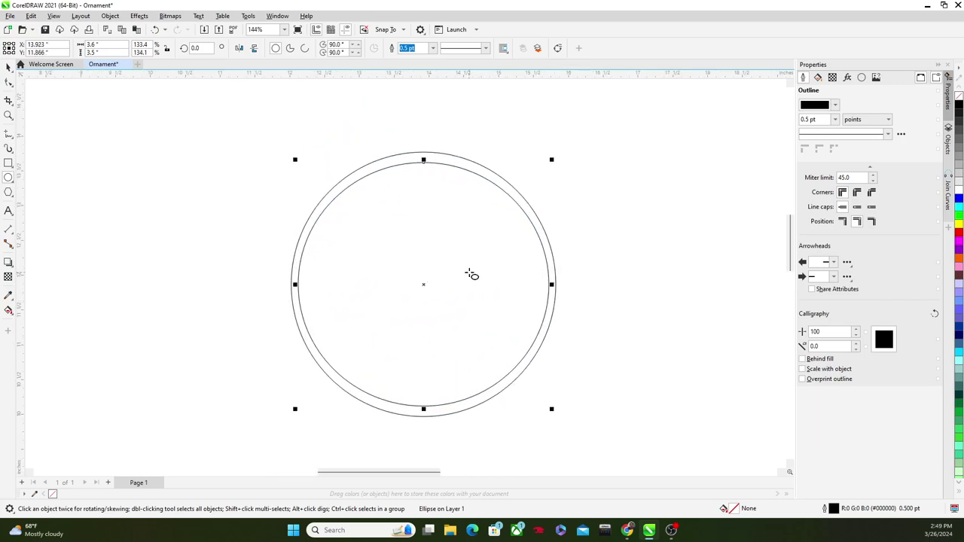
{"action": "scroll", "coordinate": [490, 275], "scroll_direction": "down", "scroll_amount": 1}
{"action": "scroll", "coordinate": [482, 308], "scroll_direction": "down", "scroll_amount": 1}
{"action": "scroll", "coordinate": [460, 338], "scroll_direction": "up", "scroll_amount": 1}
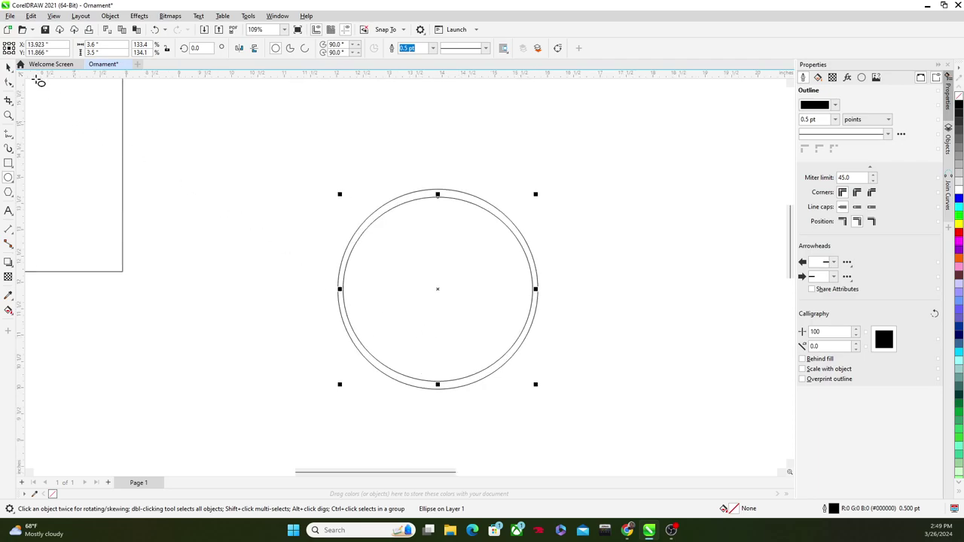
{"action": "left_click", "coordinate": [8, 66]}
{"action": "left_click", "coordinate": [109, 52]}
{"action": "type", "text": "3.6"}
{"action": "key", "text": "Return"}
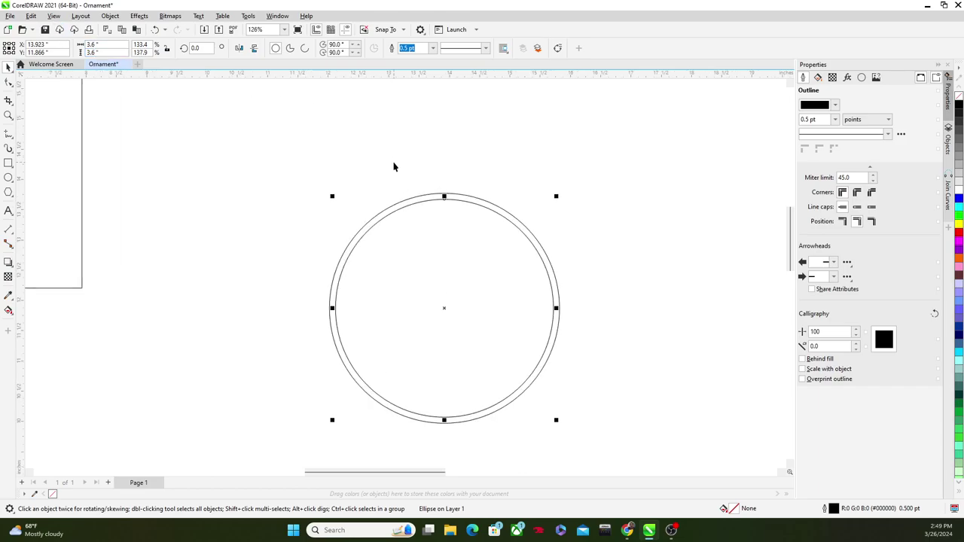
Check the ring's circles, then compare with the reference ornament photo in Chrome.
{"action": "scroll", "coordinate": [424, 243], "scroll_direction": "up", "scroll_amount": 2}
{"action": "scroll", "coordinate": [460, 276], "scroll_direction": "down", "scroll_amount": 3}
{"action": "left_click", "coordinate": [533, 296]}
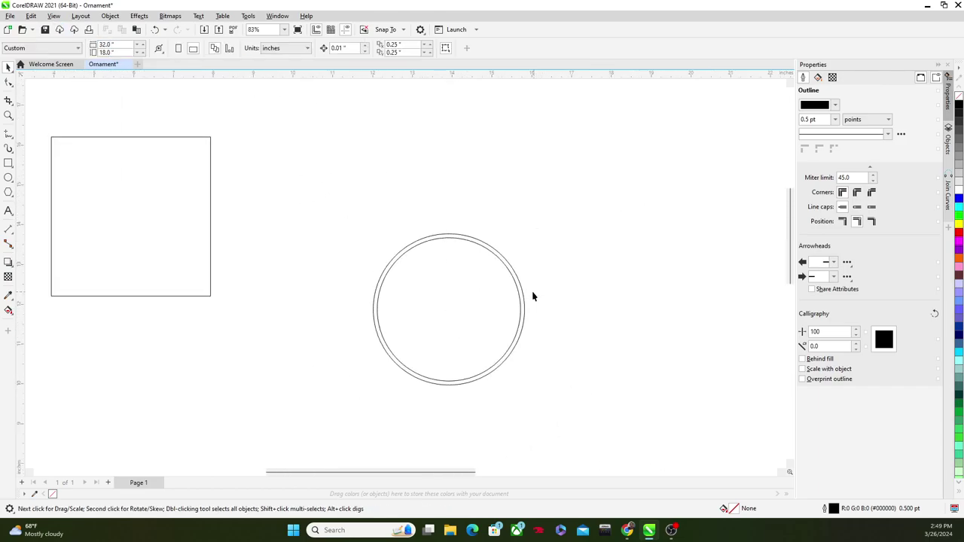
{"action": "scroll", "coordinate": [524, 296], "scroll_direction": "up", "scroll_amount": 4}
{"action": "left_click", "coordinate": [519, 293]}
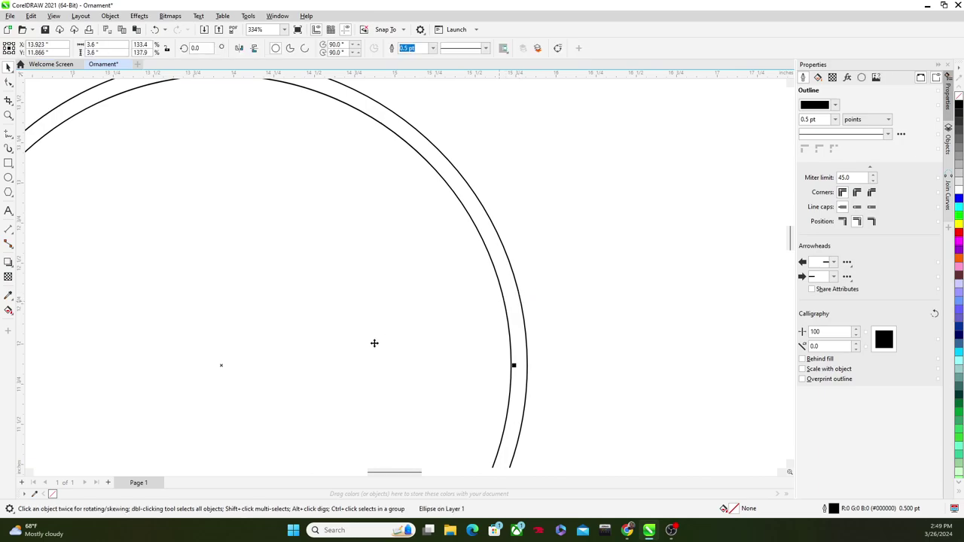
{"action": "scroll", "coordinate": [349, 345], "scroll_direction": "down", "scroll_amount": 2}
{"action": "scroll", "coordinate": [349, 346], "scroll_direction": "down", "scroll_amount": 1}
{"action": "left_click", "coordinate": [334, 350]}
{"action": "left_click", "coordinate": [527, 325]}
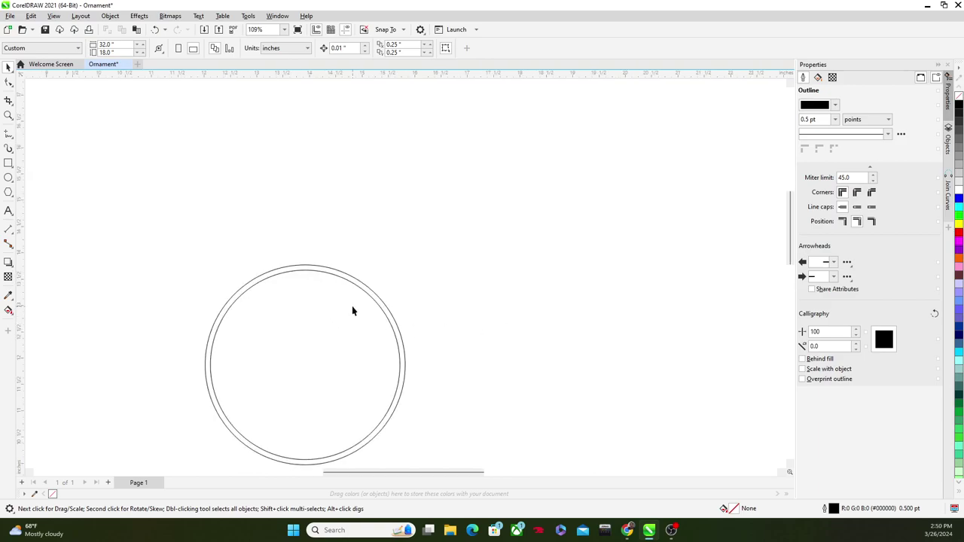
{"action": "scroll", "coordinate": [395, 367], "scroll_direction": "up", "scroll_amount": 4}
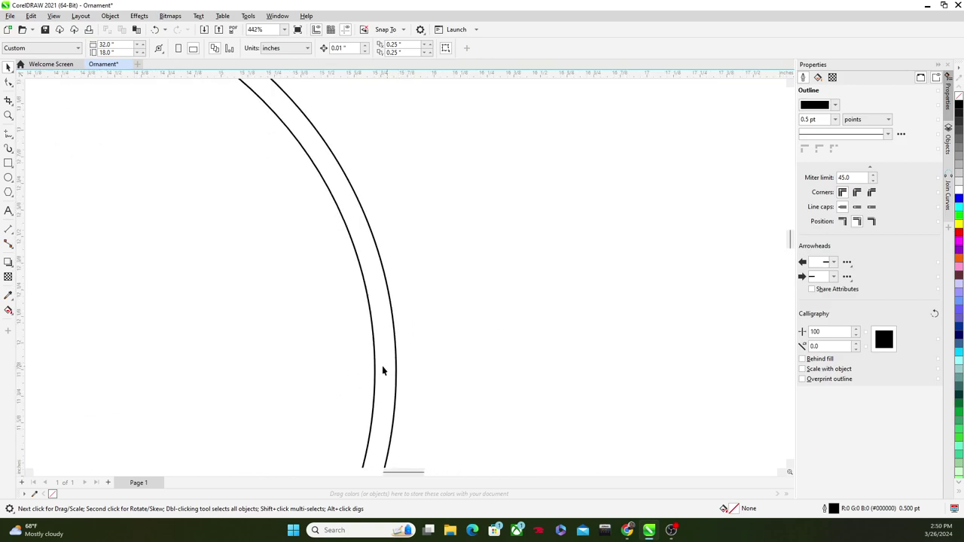
{"action": "scroll", "coordinate": [382, 369], "scroll_direction": "down", "scroll_amount": 1}
{"action": "scroll", "coordinate": [381, 371], "scroll_direction": "down", "scroll_amount": 1}
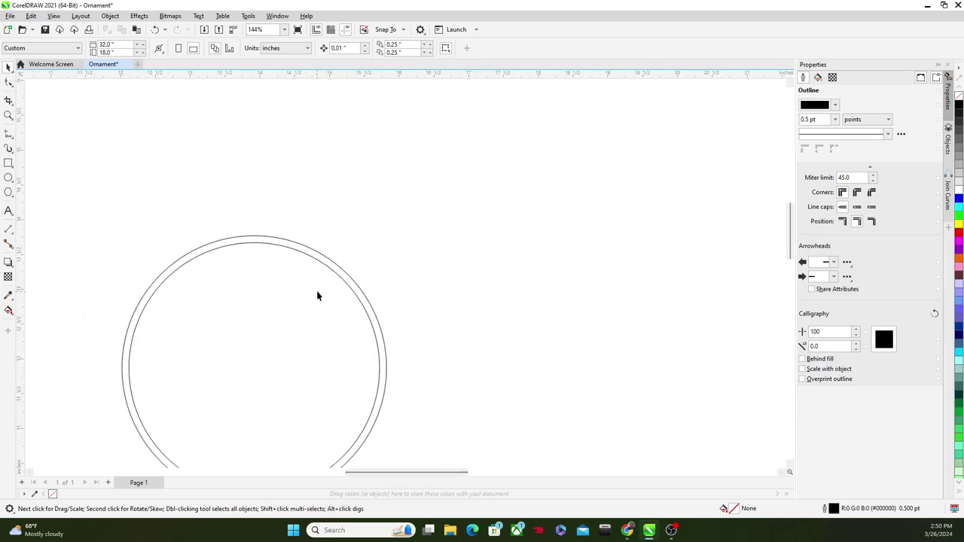
{"action": "scroll", "coordinate": [317, 296], "scroll_direction": "down", "scroll_amount": 1}
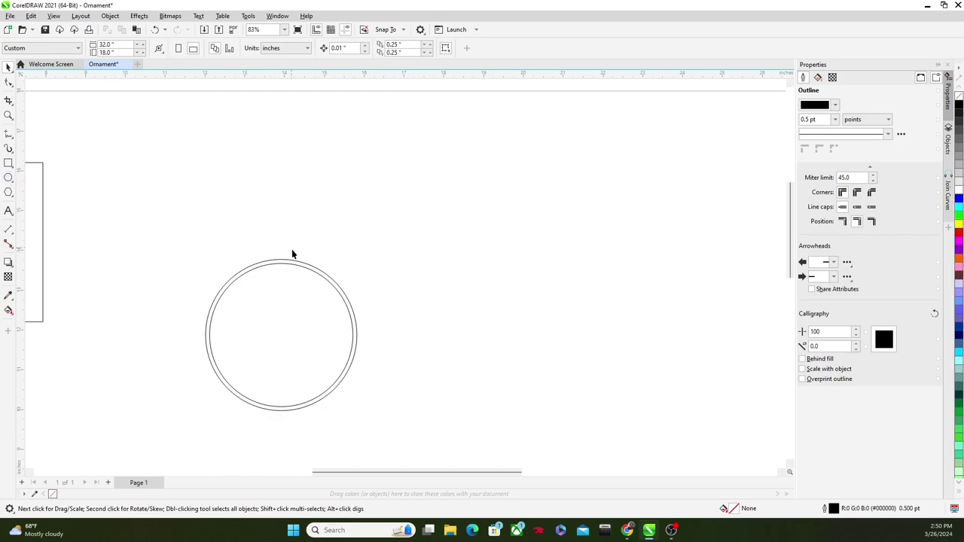
{"action": "left_click", "coordinate": [628, 531]}
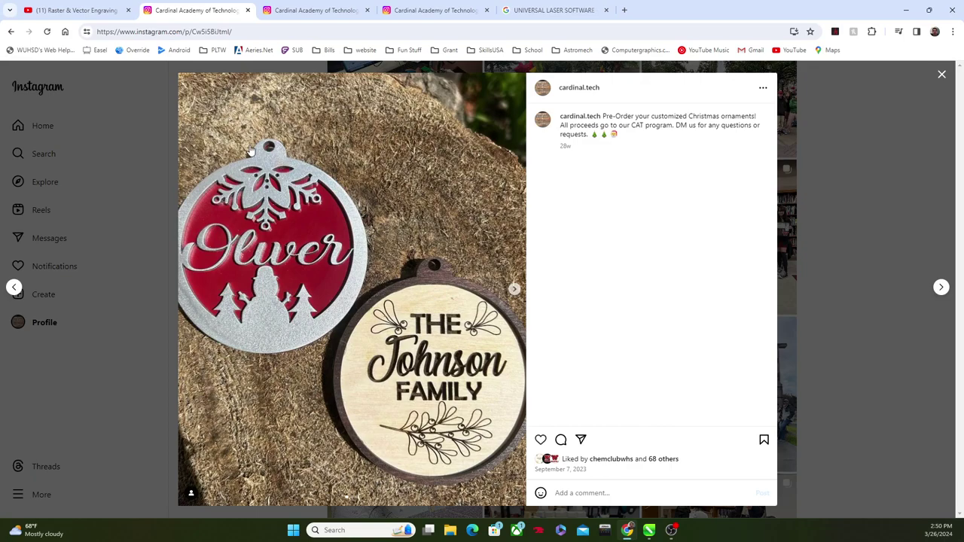
{"action": "left_click", "coordinate": [649, 530]}
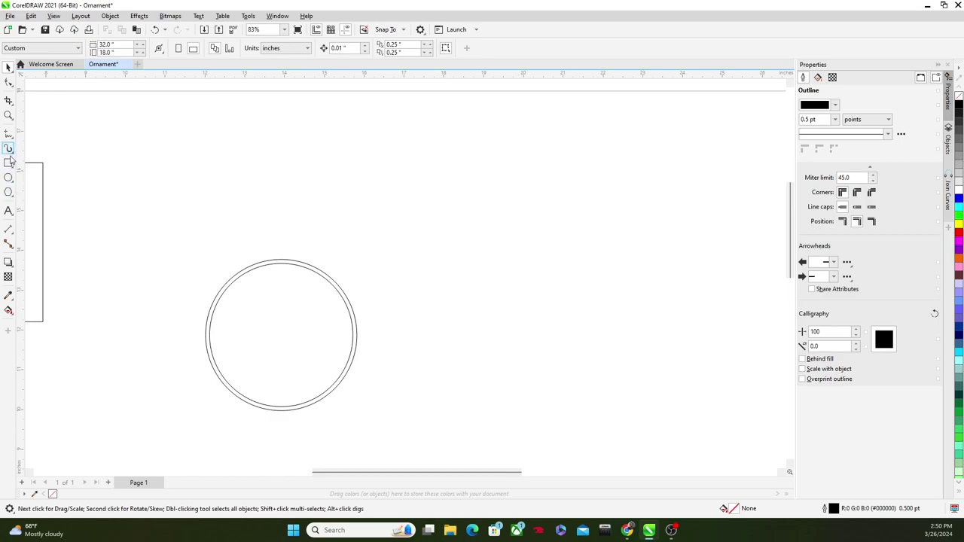
Draw a small circle at the ring's top, undoing an accidental thin ellipse.
{"action": "left_click", "coordinate": [13, 183]}
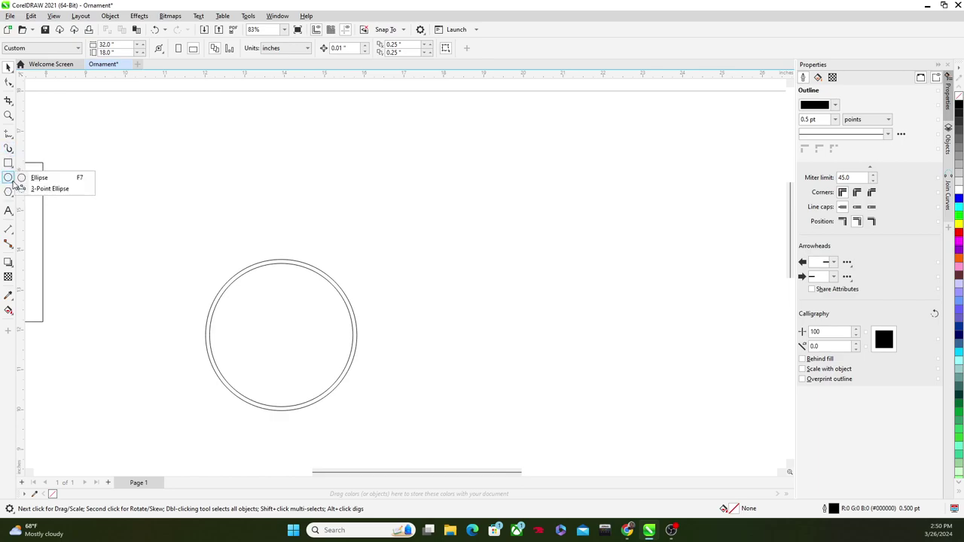
{"action": "mouse_move", "coordinate": [10, 161]}
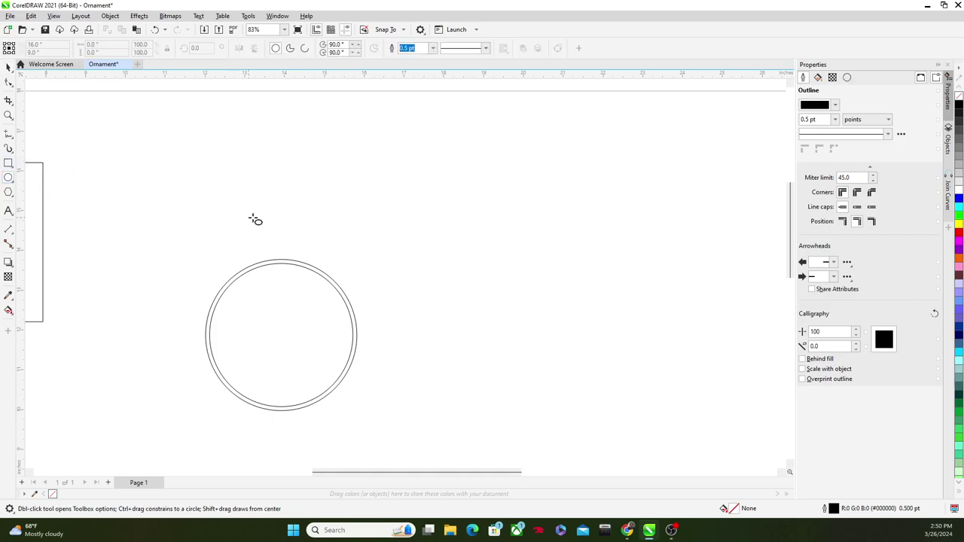
{"action": "mouse_move", "coordinate": [256, 219]}
{"action": "left_mouse_down"}
{"action": "mouse_move", "coordinate": [307, 251]}
{"action": "mouse_move", "coordinate": [287, 258]}
{"action": "mouse_move", "coordinate": [303, 259]}
{"action": "mouse_move", "coordinate": [287, 286]}
{"action": "mouse_move", "coordinate": [286, 237]}
{"action": "left_mouse_up"}
{"action": "key", "text": "space"}
{"action": "scroll", "coordinate": [279, 240], "scroll_direction": "up", "scroll_amount": 2}
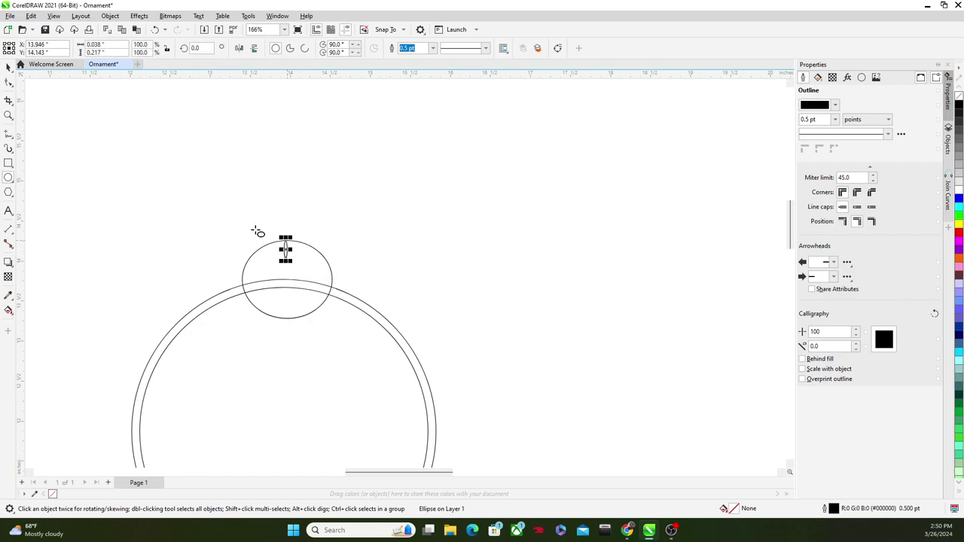
{"action": "key", "text": "ctrl+z"}
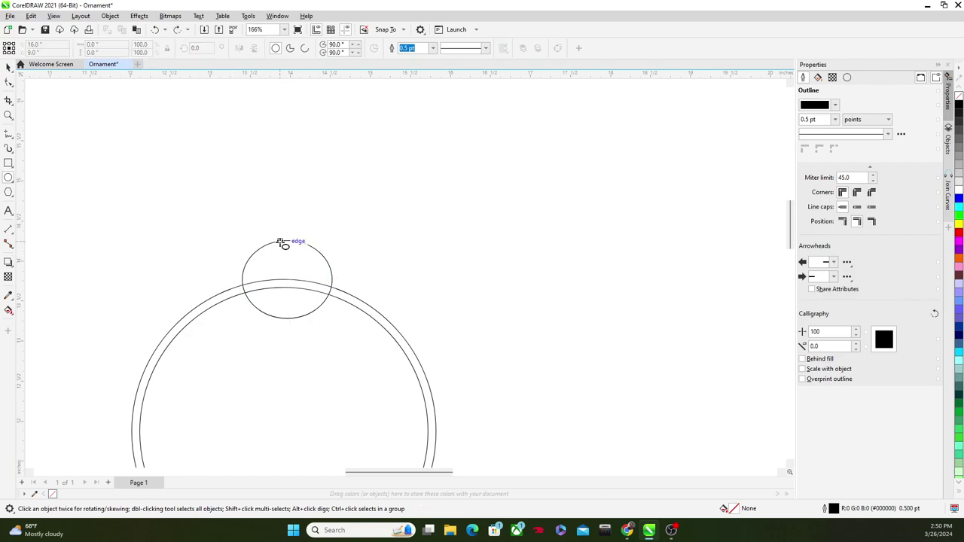
Move the small circle up so it overlaps the ring's top edge.
{"action": "left_click", "coordinate": [8, 67]}
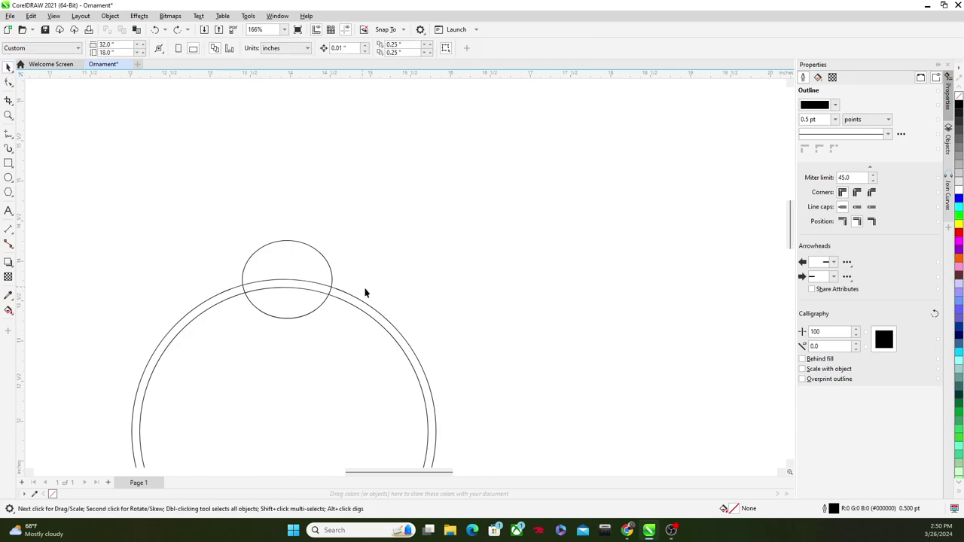
{"action": "left_click", "coordinate": [328, 272]}
{"action": "left_click_drag", "start_coordinate": [307, 256], "coordinate": [288, 282]}
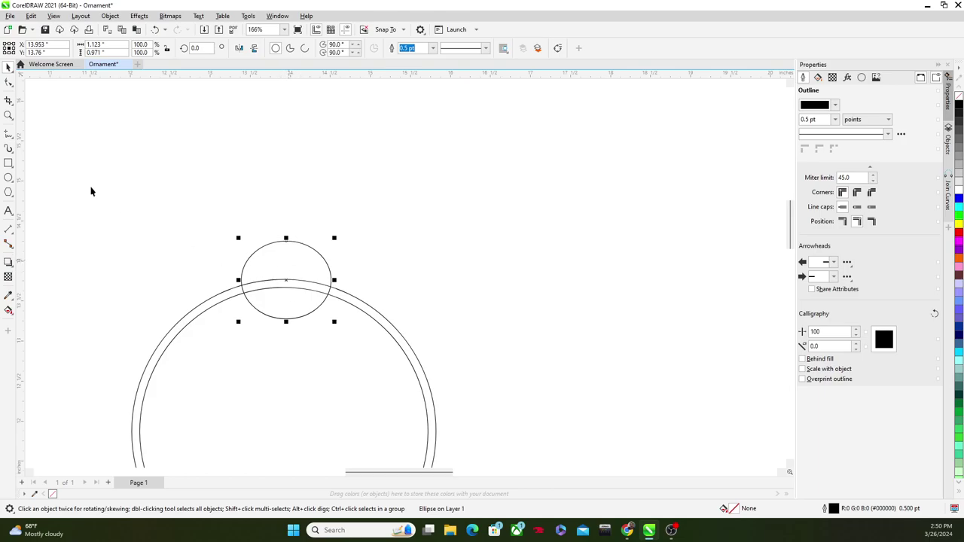
{"action": "scroll", "coordinate": [233, 249], "scroll_direction": "down", "scroll_amount": 2}
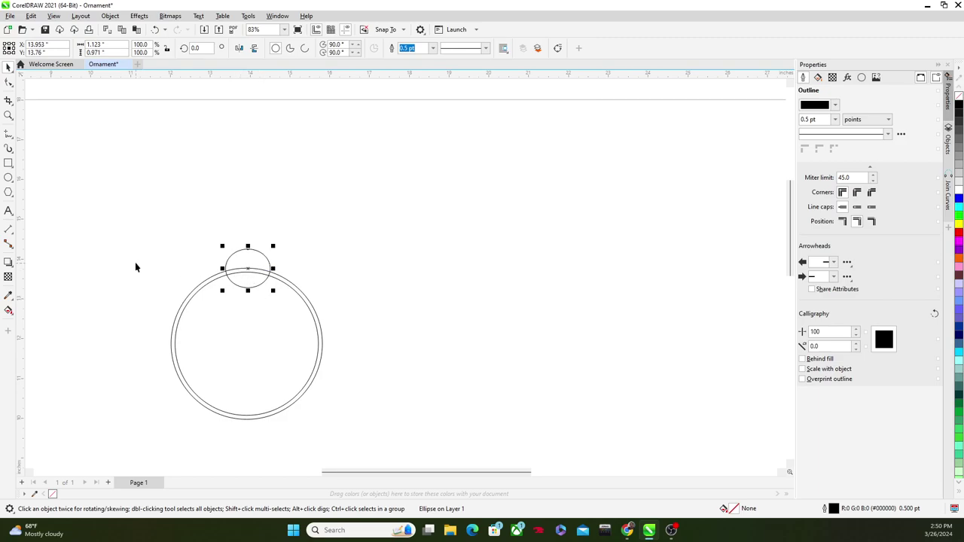
{"action": "scroll", "coordinate": [116, 138], "scroll_direction": "up", "scroll_amount": 1}
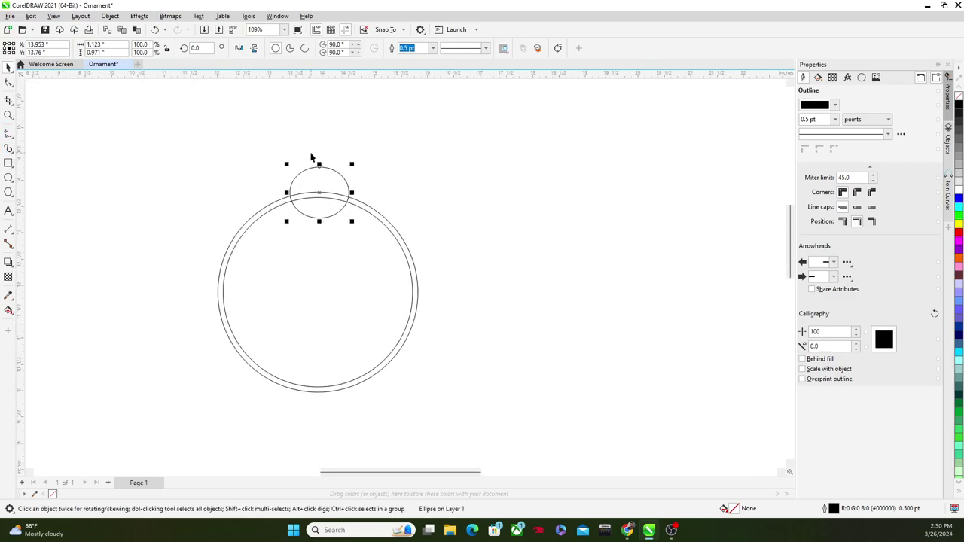
{"action": "left_click", "coordinate": [15, 138]}
Delete the tab's inner arc, the ring's arc under it, and short pieces between rings.
{"action": "left_click", "coordinate": [10, 106]}
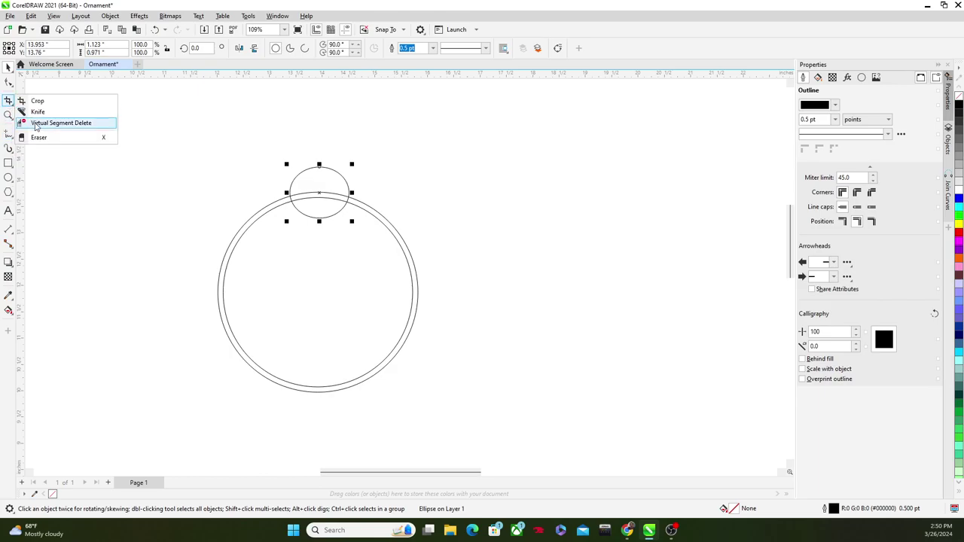
{"action": "left_click", "coordinate": [36, 126]}
{"action": "scroll", "coordinate": [354, 211], "scroll_direction": "up", "scroll_amount": 5}
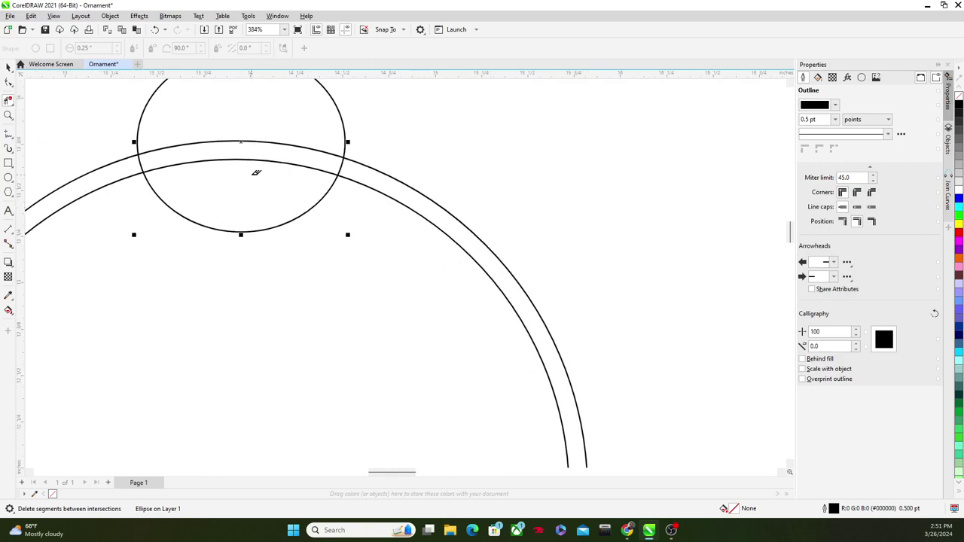
{"action": "scroll", "coordinate": [256, 172], "scroll_direction": "down", "scroll_amount": 1}
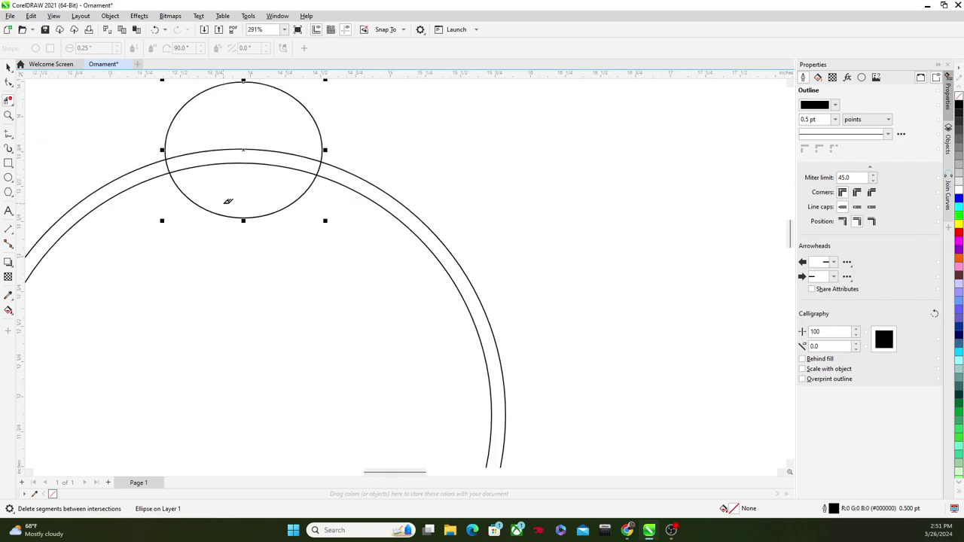
{"action": "left_click", "coordinate": [223, 217]}
{"action": "left_click", "coordinate": [210, 149]}
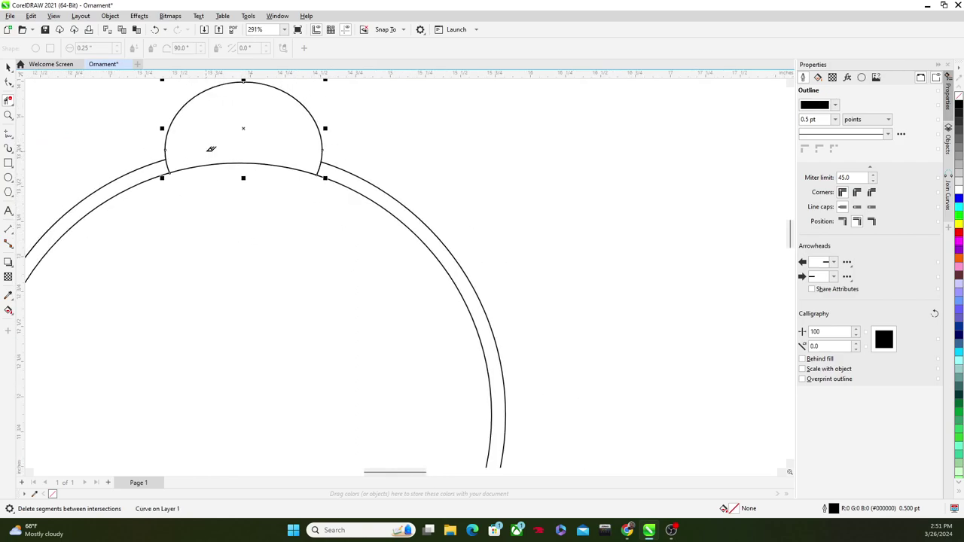
{"action": "left_click", "coordinate": [167, 163]}
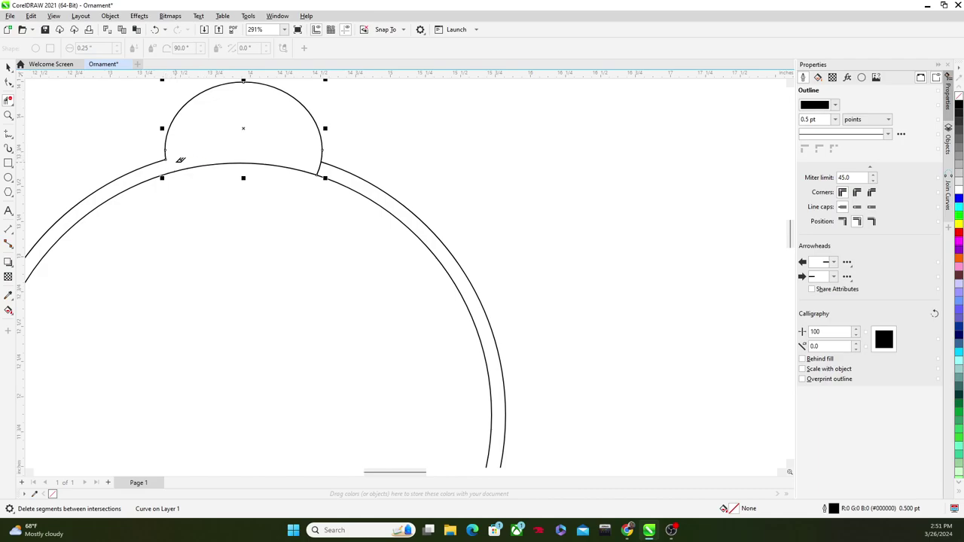
{"action": "left_click", "coordinate": [329, 169]}
{"action": "scroll", "coordinate": [325, 166], "scroll_direction": "up", "scroll_amount": 5}
{"action": "scroll", "coordinate": [342, 169], "scroll_direction": "down", "scroll_amount": 5}
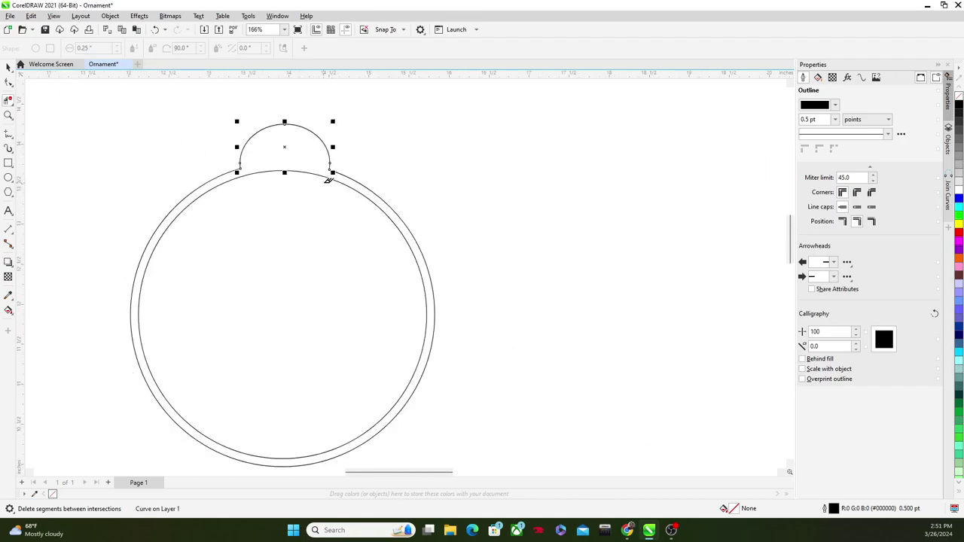
{"action": "left_click", "coordinate": [8, 66]}
{"action": "left_click", "coordinate": [142, 173]}
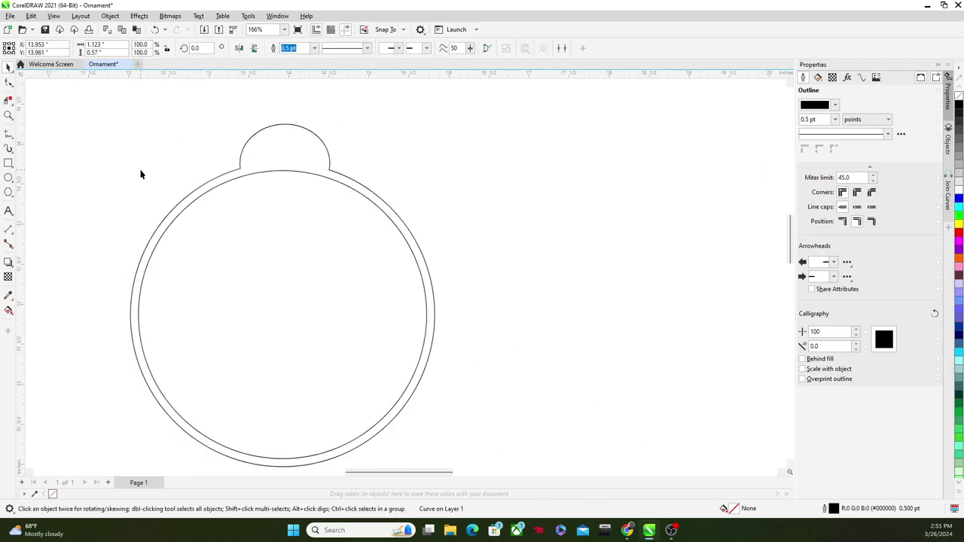
{"action": "scroll", "coordinate": [165, 175], "scroll_direction": "down", "scroll_amount": 2}
{"action": "scroll", "coordinate": [241, 173], "scroll_direction": "up", "scroll_amount": 1}
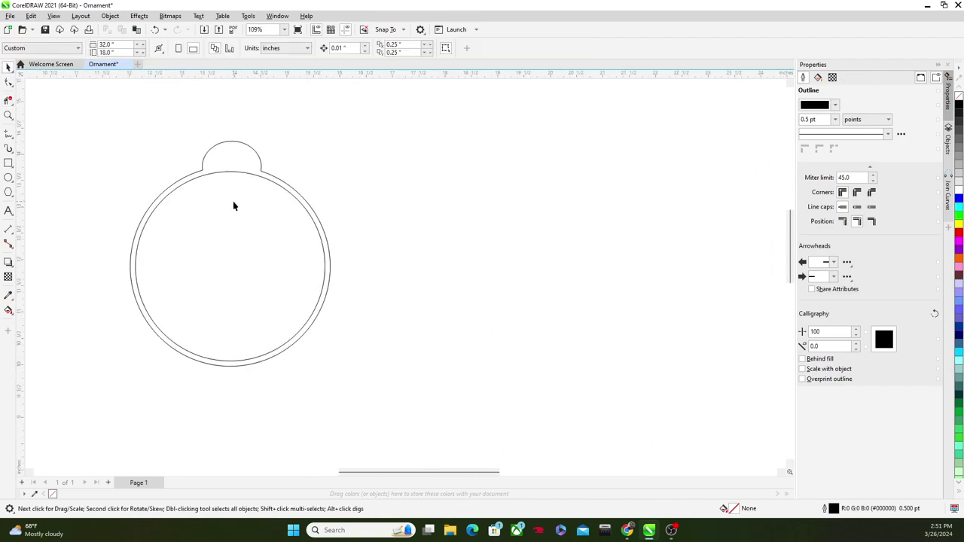
Undo the trim and place the inner ring circle at X 14 inches.
{"action": "key", "text": "ctrl+z"}
{"action": "key", "text": "ctrl+z"}
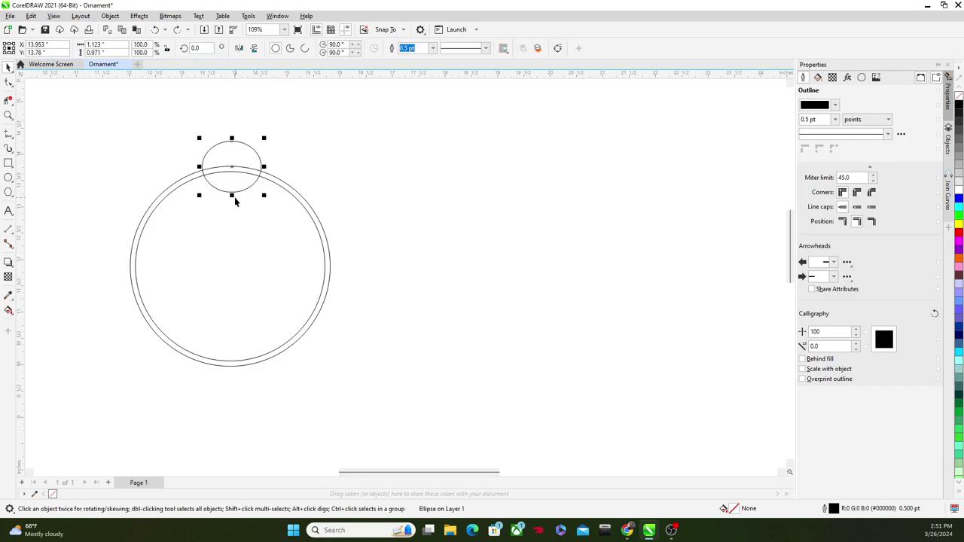
{"action": "scroll", "coordinate": [234, 196], "scroll_direction": "up", "scroll_amount": 3}
{"action": "scroll", "coordinate": [228, 127], "scroll_direction": "up", "scroll_amount": 2}
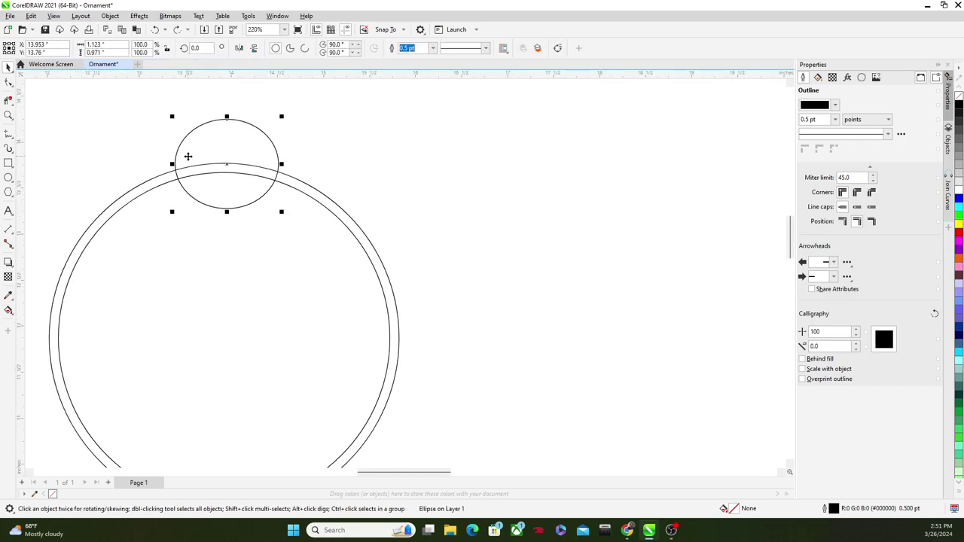
{"action": "scroll", "coordinate": [216, 140], "scroll_direction": "down", "scroll_amount": 3}
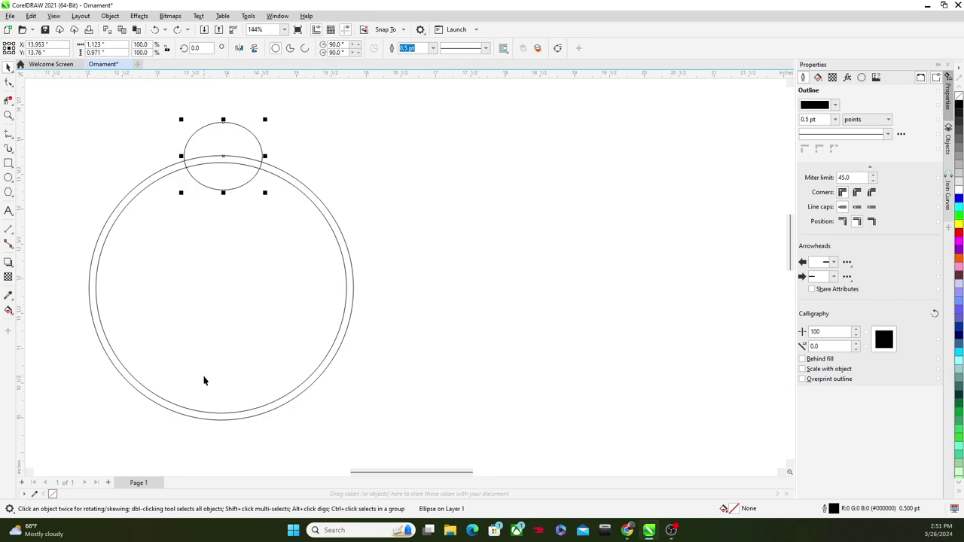
{"action": "left_click", "coordinate": [113, 226]}
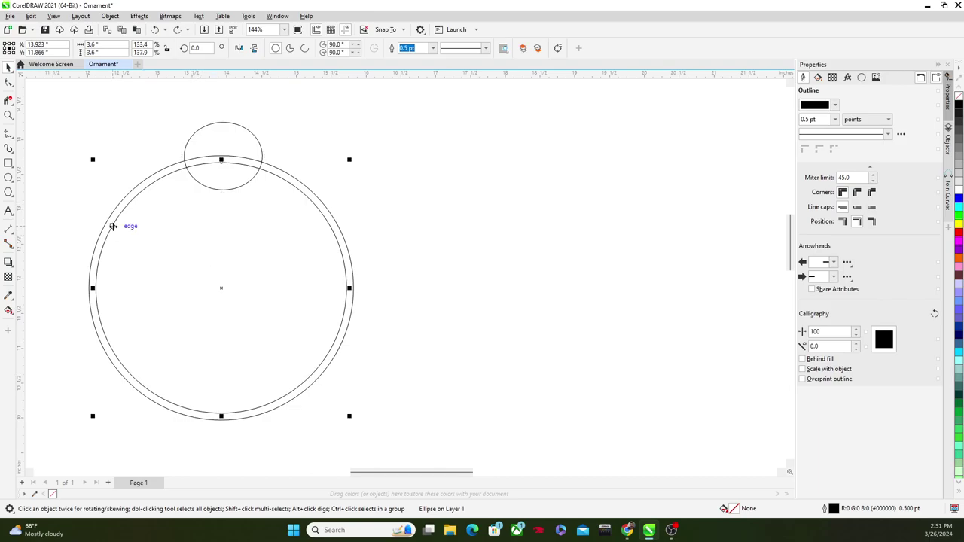
{"action": "left_click", "coordinate": [112, 228]}
{"action": "left_click", "coordinate": [256, 316]}
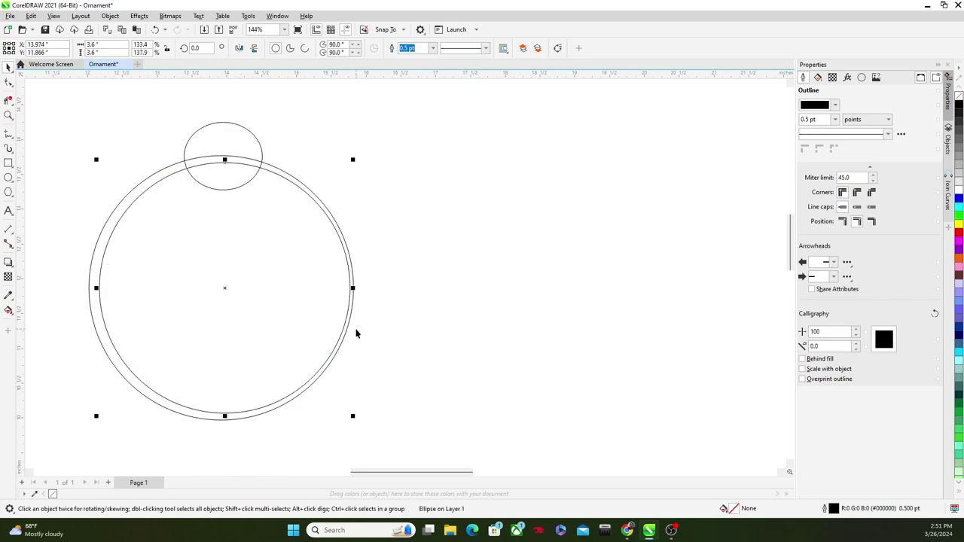
{"action": "mouse_move", "coordinate": [290, 315]}
{"action": "left_mouse_down"}
{"action": "mouse_move", "coordinate": [257, 327]}
{"action": "mouse_move", "coordinate": [288, 338]}
{"action": "mouse_move", "coordinate": [288, 327]}
{"action": "left_mouse_up"}
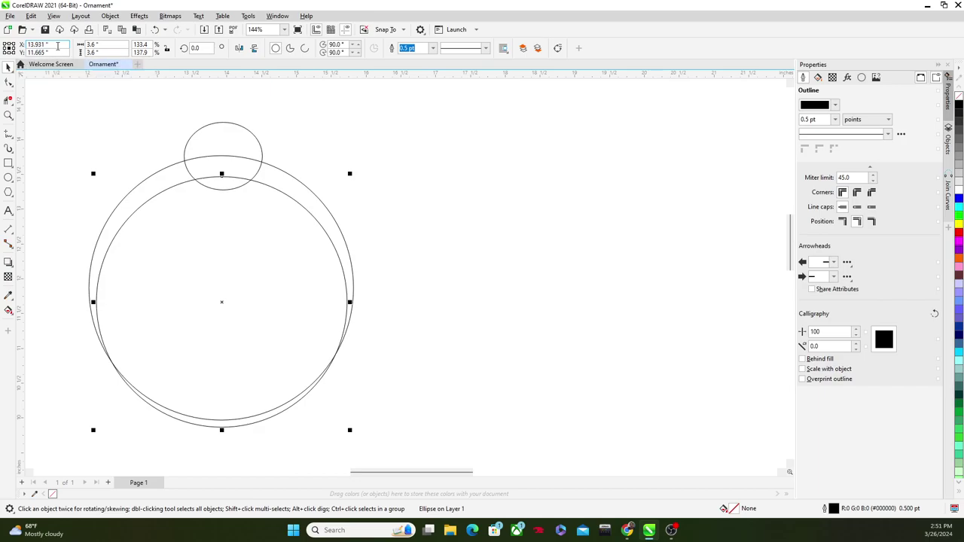
{"action": "left_click", "coordinate": [57, 46]}
{"action": "type", "text": "14"}
{"action": "key", "text": "Return"}
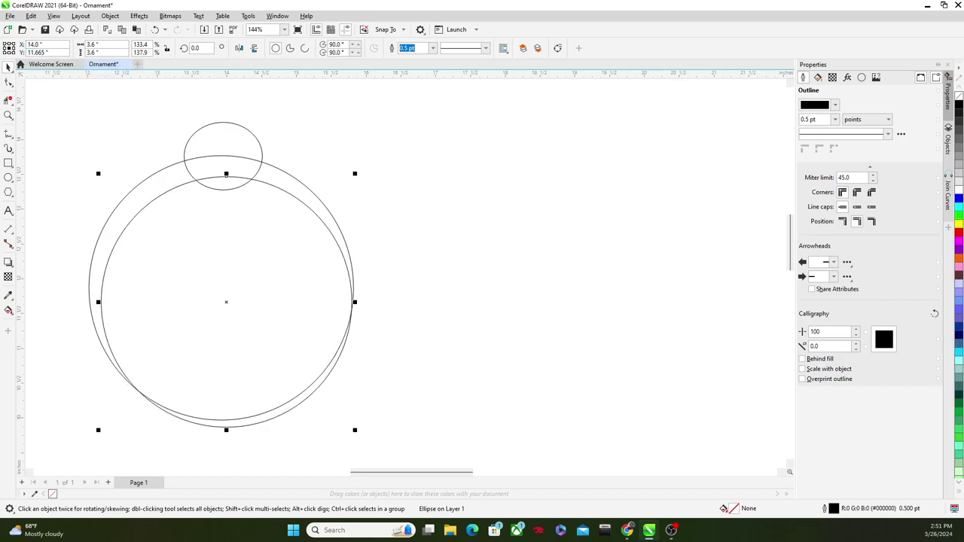
Position the outer circle at X 14, Y 12 inches and the inner circle at Y 12.
{"action": "left_click", "coordinate": [166, 159]}
{"action": "left_click", "coordinate": [38, 45]}
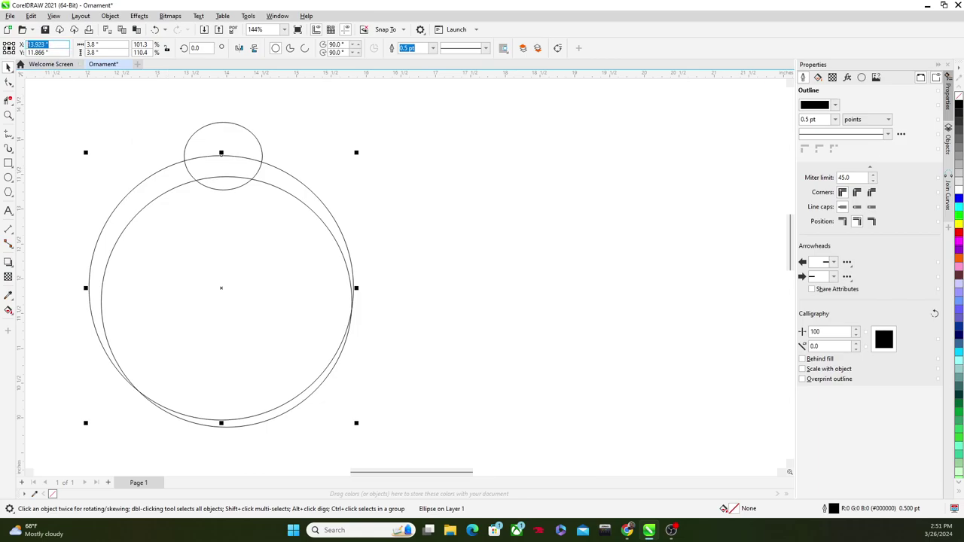
{"action": "type", "text": "14"}
{"action": "key", "text": "Return"}
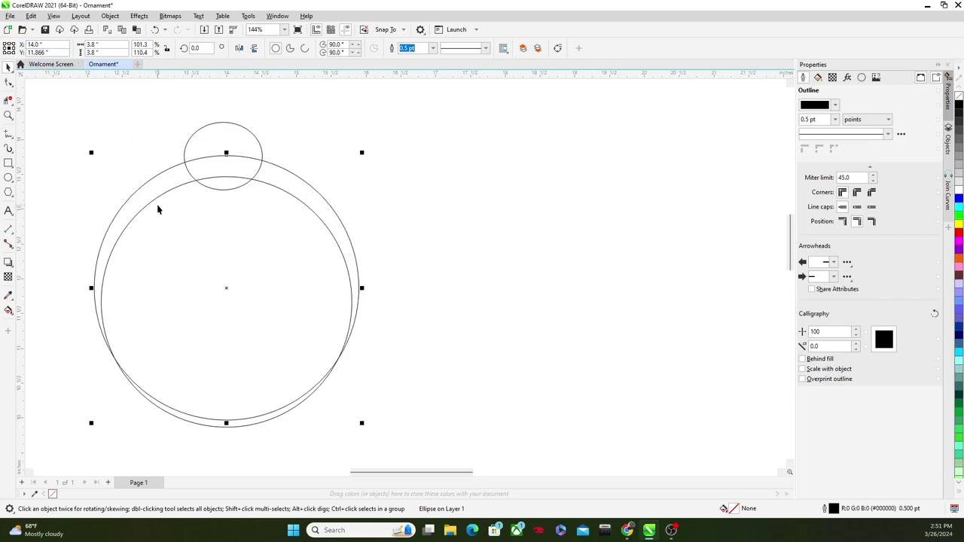
{"action": "left_click", "coordinate": [57, 53]}
{"action": "type", "text": "12"}
{"action": "key", "text": "Return"}
{"action": "left_click", "coordinate": [107, 373]}
{"action": "left_click", "coordinate": [185, 419]}
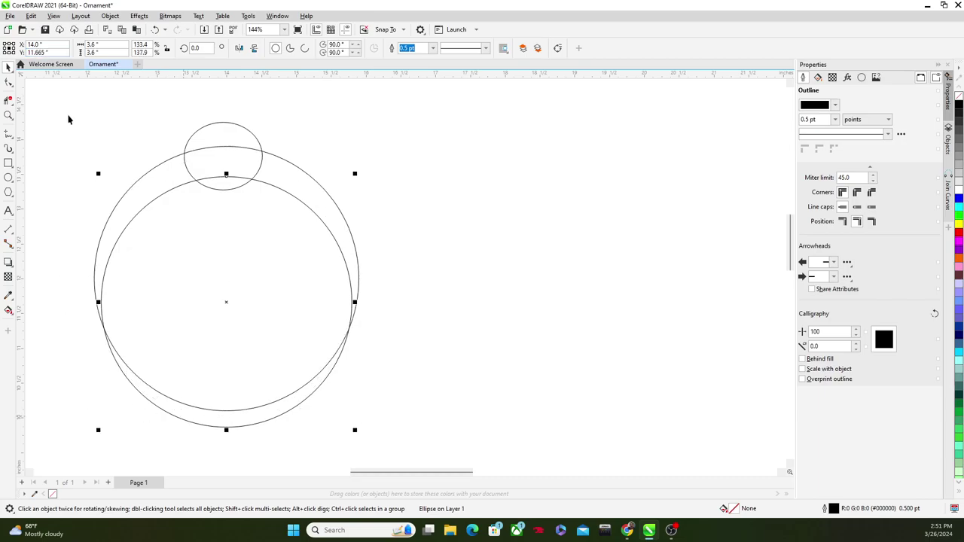
{"action": "left_click", "coordinate": [55, 50]}
{"action": "type", "text": "12"}
{"action": "key", "text": "Return"}
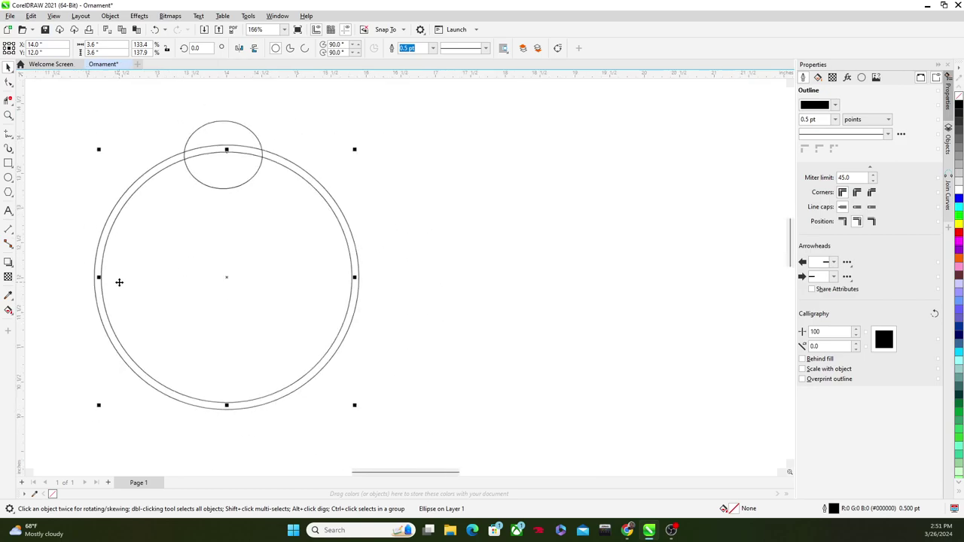
Set the small tab circle's horizontal position to 14 inches.
{"action": "scroll", "coordinate": [118, 280], "scroll_direction": "down", "scroll_amount": 1}
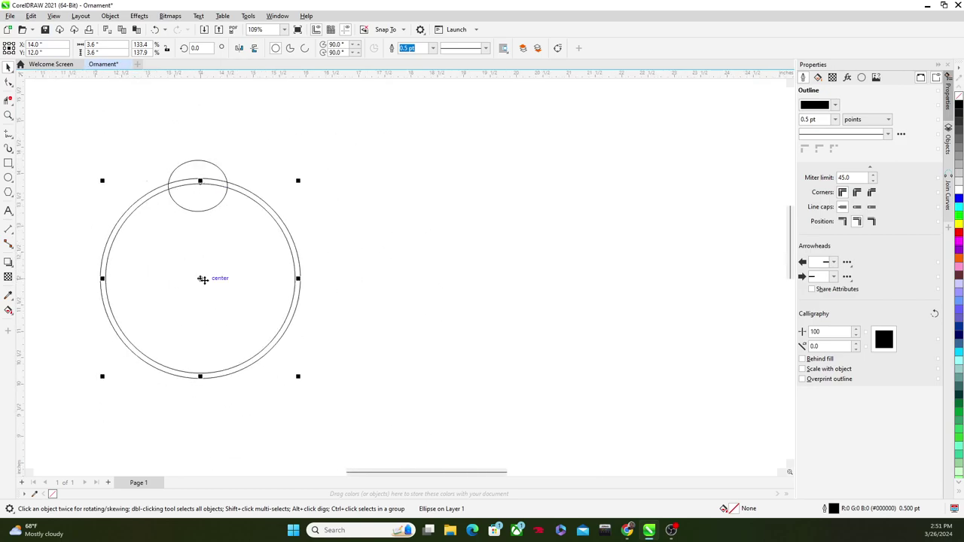
{"action": "left_click", "coordinate": [31, 43]}
{"action": "left_click", "coordinate": [187, 161]}
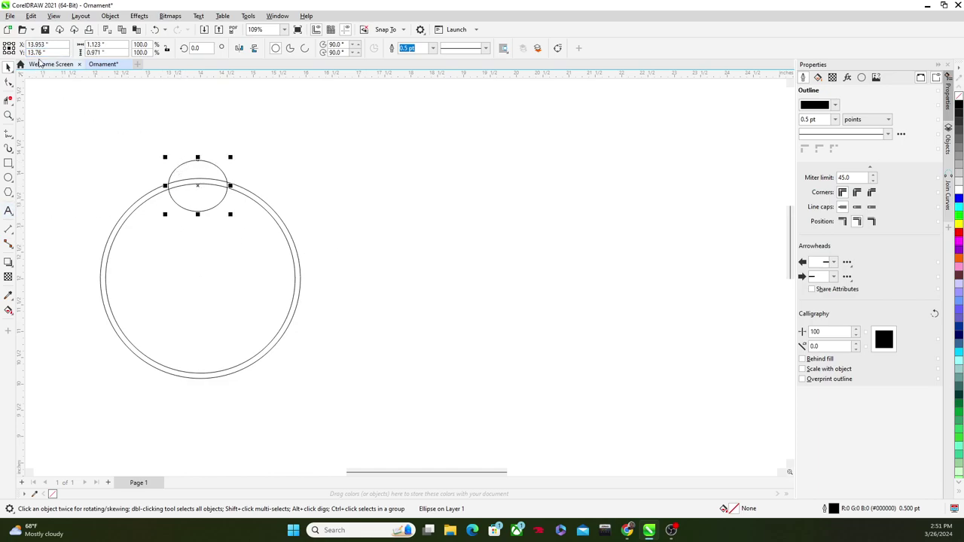
{"action": "double_click", "coordinate": [44, 44]}
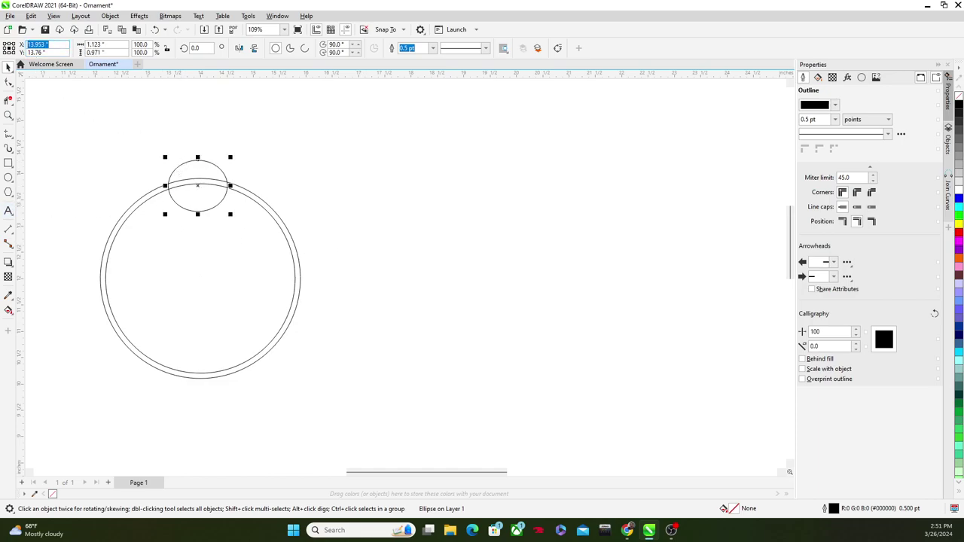
{"action": "type", "text": "14"}
{"action": "key", "text": "Return"}
{"action": "scroll", "coordinate": [193, 170], "scroll_direction": "up", "scroll_amount": 3}
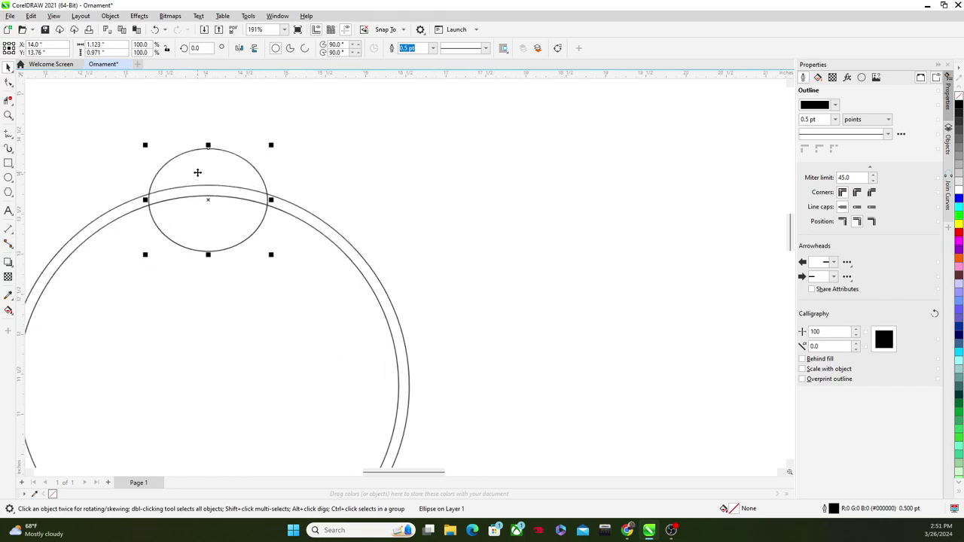
{"action": "scroll", "coordinate": [211, 410], "scroll_direction": "down", "scroll_amount": 4}
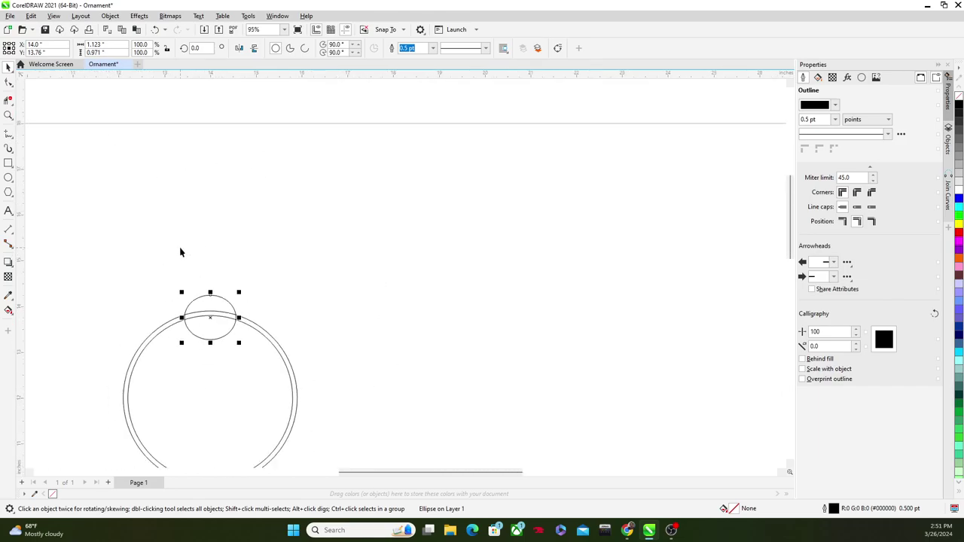
{"action": "left_click_drag", "start_coordinate": [182, 250], "coordinate": [215, 204]}
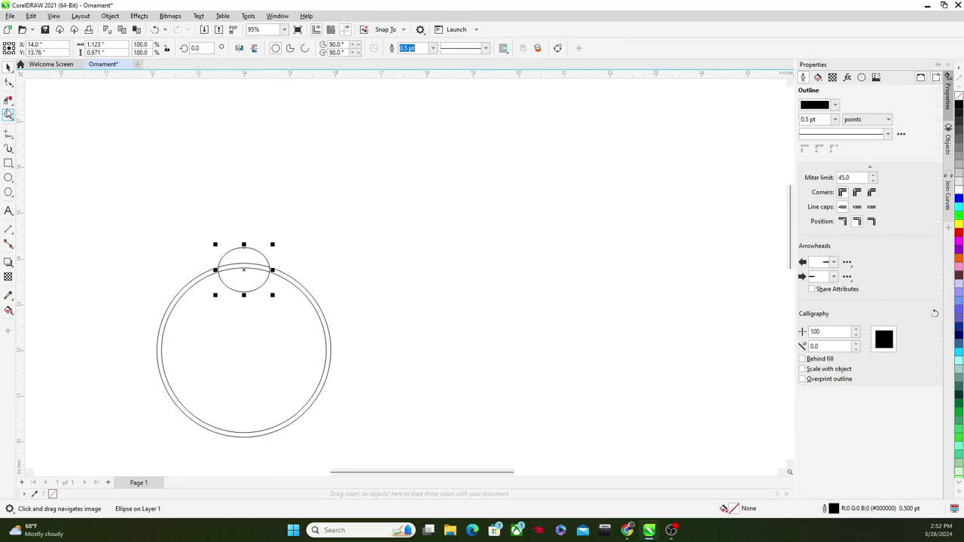
{"action": "left_click", "coordinate": [9, 134]}
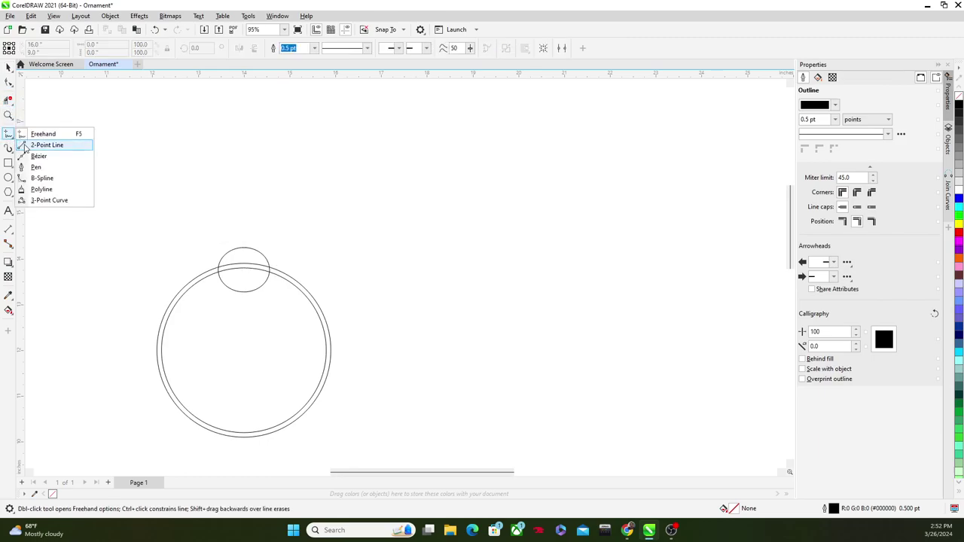
{"action": "left_click", "coordinate": [47, 145]}
{"action": "left_click_drag", "start_coordinate": [155, 113], "coordinate": [161, 203]}
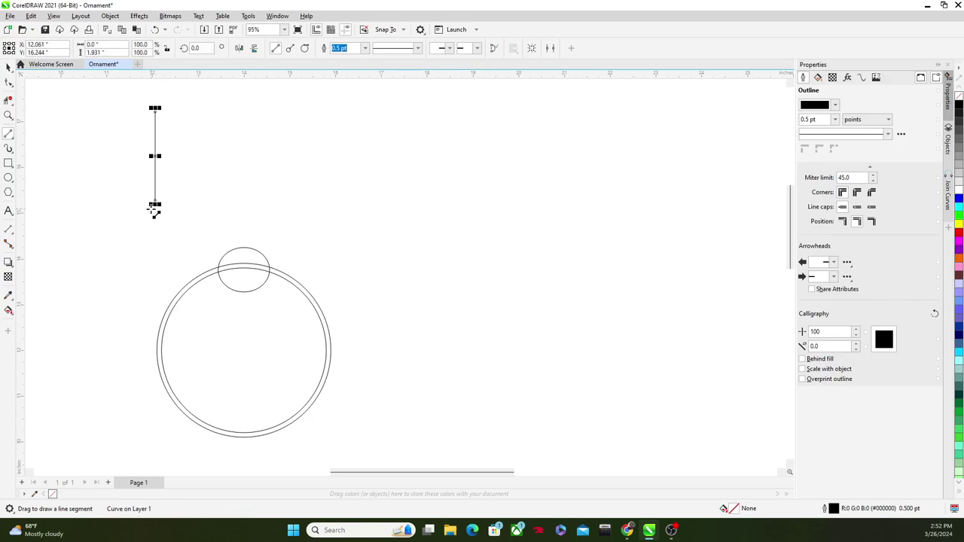
{"action": "mouse_move", "coordinate": [222, 128]}
{"action": "left_mouse_down"}
{"action": "mouse_move", "coordinate": [314, 231]}
{"action": "mouse_move", "coordinate": [241, 393]}
{"action": "mouse_move", "coordinate": [209, 396]}
{"action": "left_mouse_up"}
{"action": "left_click", "coordinate": [9, 66]}
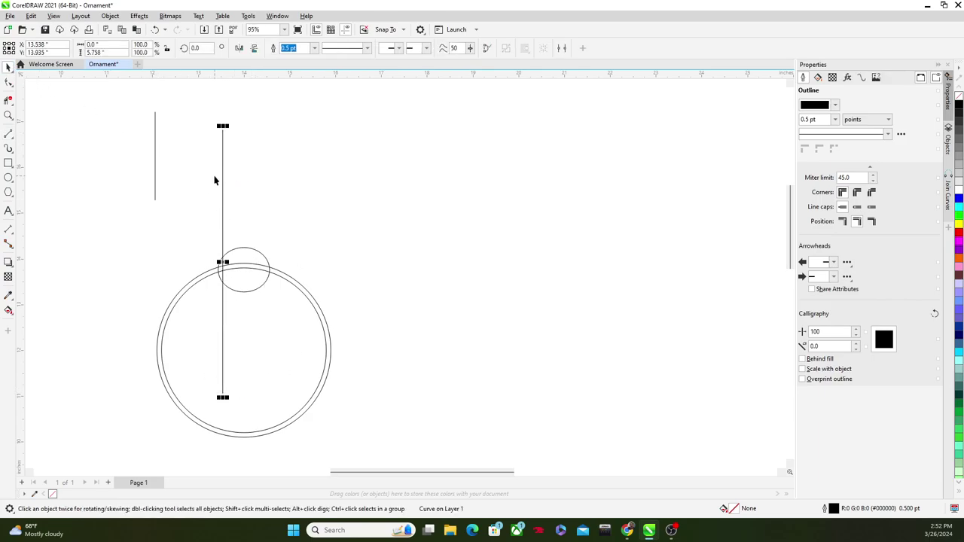
{"action": "left_click_drag", "start_coordinate": [223, 176], "coordinate": [249, 262]}
{"action": "left_click", "coordinate": [333, 232]}
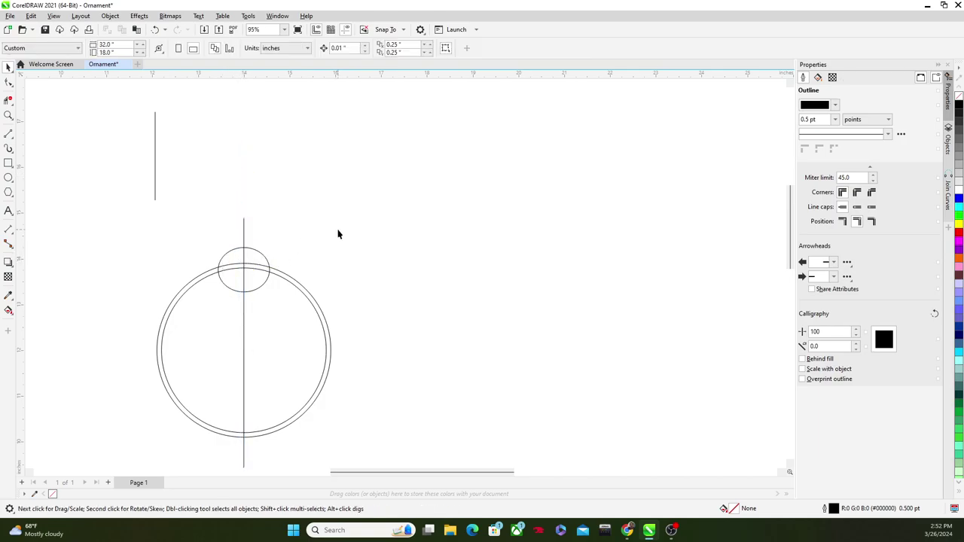
{"action": "left_click", "coordinate": [244, 232]}
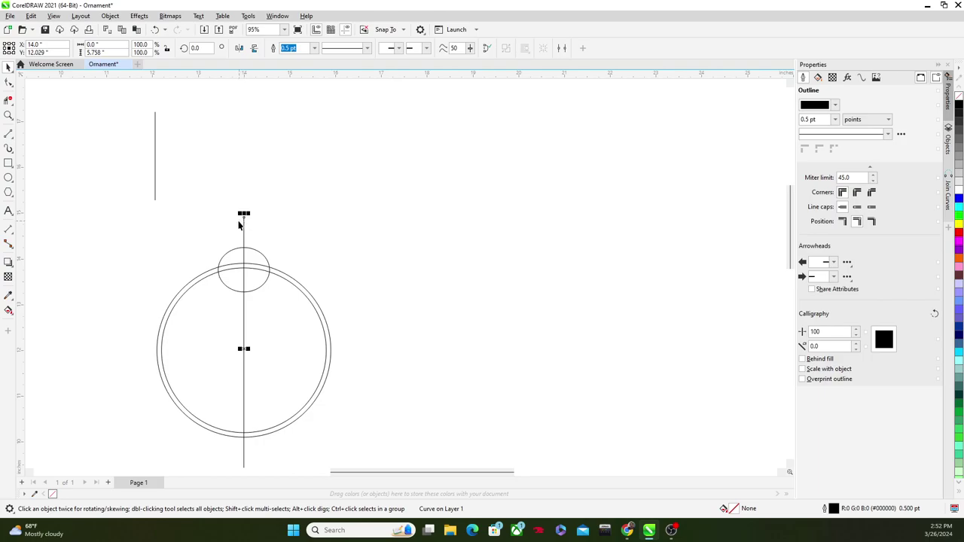
{"action": "key", "text": "Delete"}
{"action": "left_click", "coordinate": [155, 170]}
{"action": "key", "text": "Delete"}
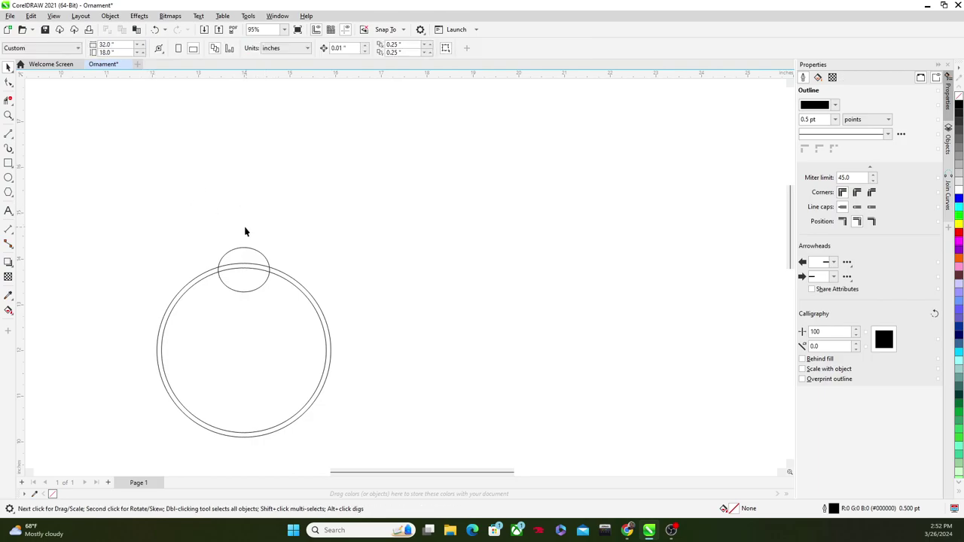
Delete the tab's lower arc, the ring's arc beneath it, and the right-intersection leftover.
{"action": "left_click", "coordinate": [8, 100]}
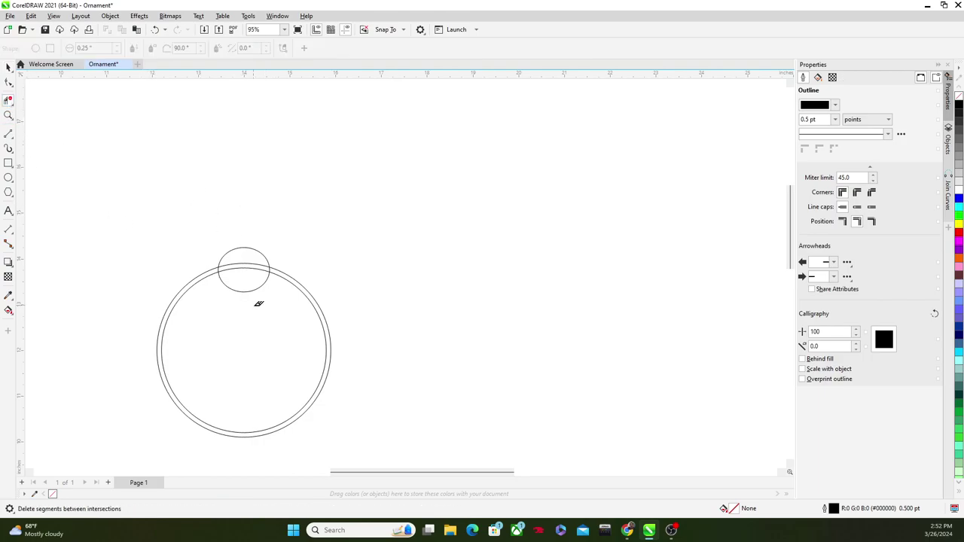
{"action": "scroll", "coordinate": [263, 305], "scroll_direction": "up", "scroll_amount": 2}
{"action": "scroll", "coordinate": [265, 305], "scroll_direction": "up", "scroll_amount": 2}
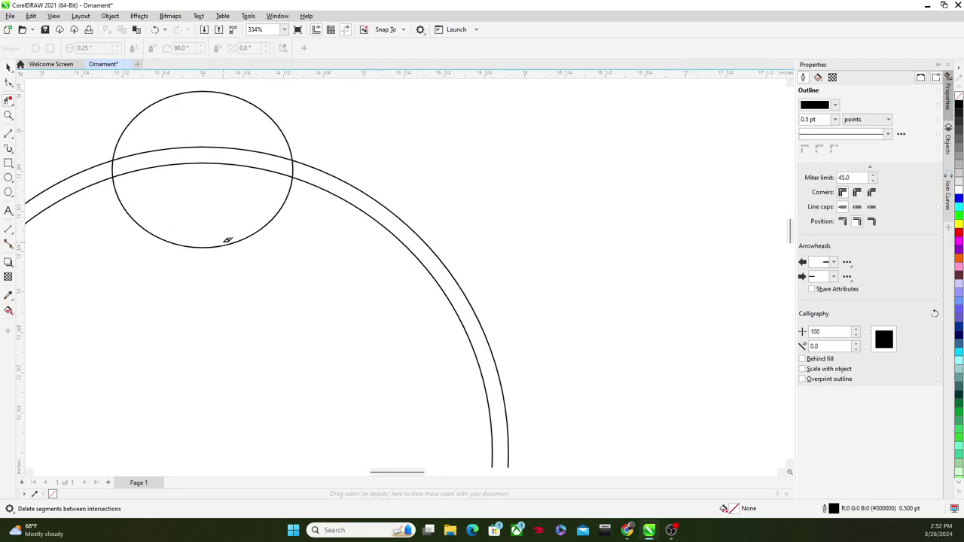
{"action": "left_click", "coordinate": [171, 189]}
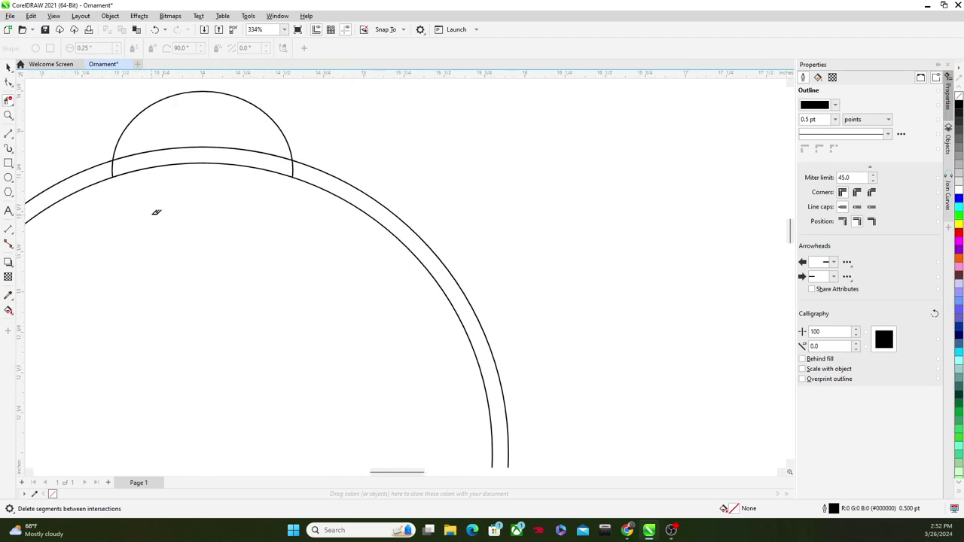
{"action": "left_click", "coordinate": [136, 151]}
{"action": "left_click", "coordinate": [290, 165]}
{"action": "scroll", "coordinate": [267, 155], "scroll_direction": "down", "scroll_amount": 2}
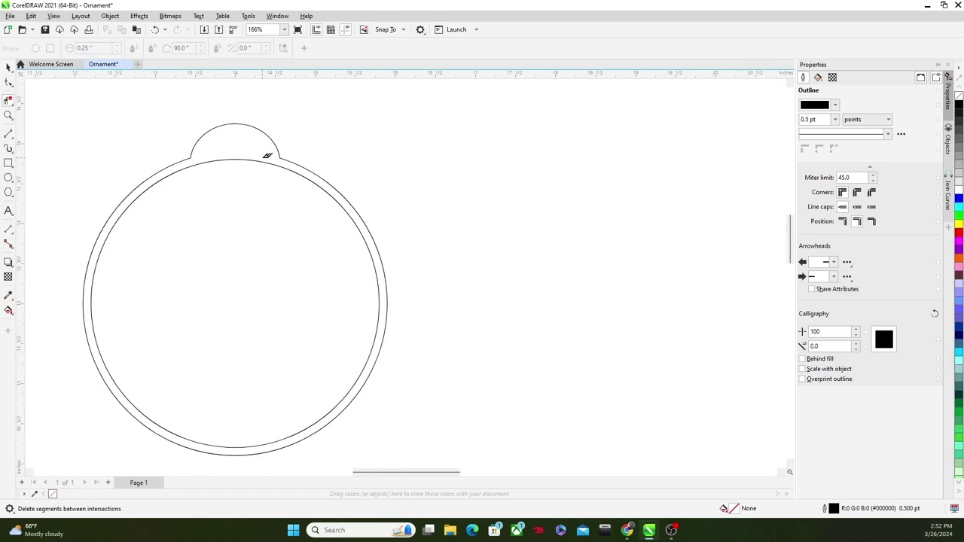
{"action": "left_click", "coordinate": [8, 177]}
{"action": "scroll", "coordinate": [140, 116], "scroll_direction": "up", "scroll_amount": 1}
Draw a small circle and size it to 0.25 × 0.25 inches.
{"action": "left_click_drag", "start_coordinate": [112, 110], "coordinate": [133, 130]}
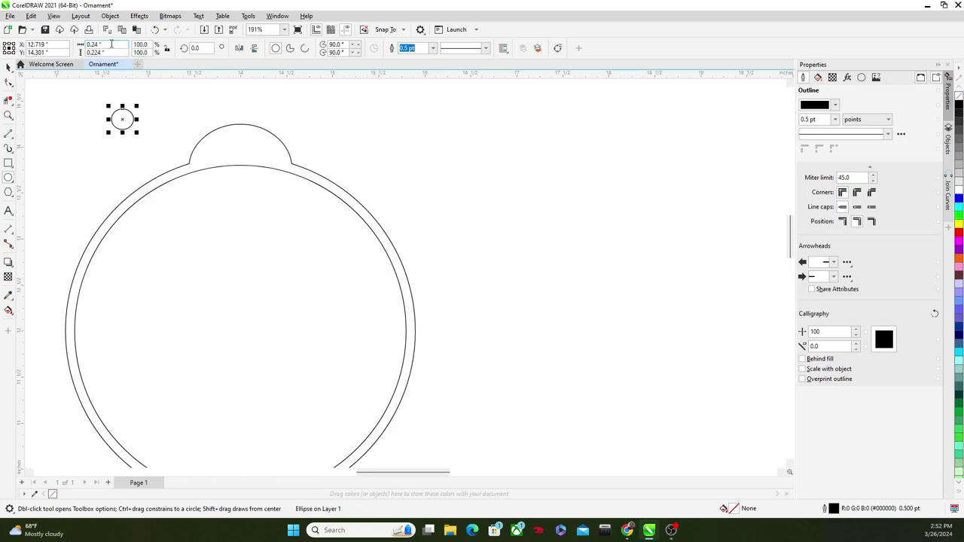
{"action": "left_click_drag", "start_coordinate": [111, 44], "coordinate": [47, 39]}
{"action": "type", "text": "0.25"}
{"action": "key", "text": "Return"}
{"action": "left_click_drag", "start_coordinate": [111, 52], "coordinate": [75, 53]}
{"action": "type", "text": "0.25"}
{"action": "key", "text": "Return"}
Move the 0.25-inch circle to the centre of the top tab.
{"action": "key", "text": "space"}
{"action": "key", "text": "Escape"}
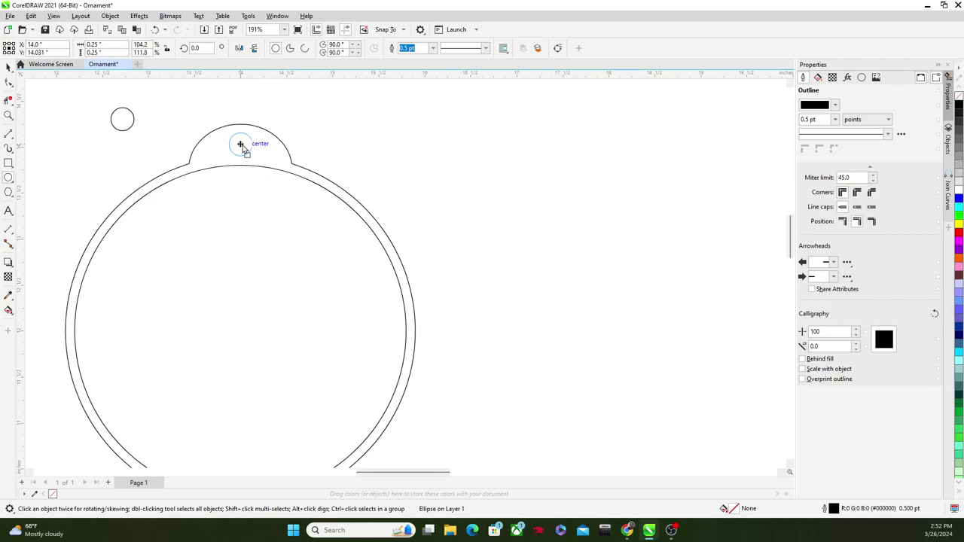
{"action": "left_click_drag", "start_coordinate": [240, 145], "coordinate": [240, 145]}
{"action": "scroll", "coordinate": [369, 142], "scroll_direction": "down", "scroll_amount": 2}
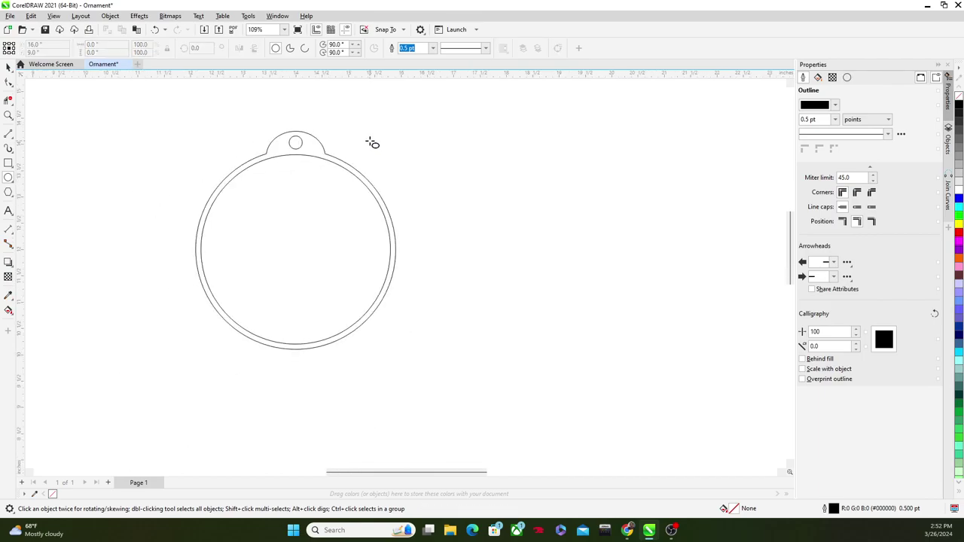
{"action": "scroll", "coordinate": [482, 218], "scroll_direction": "down", "scroll_amount": 1}
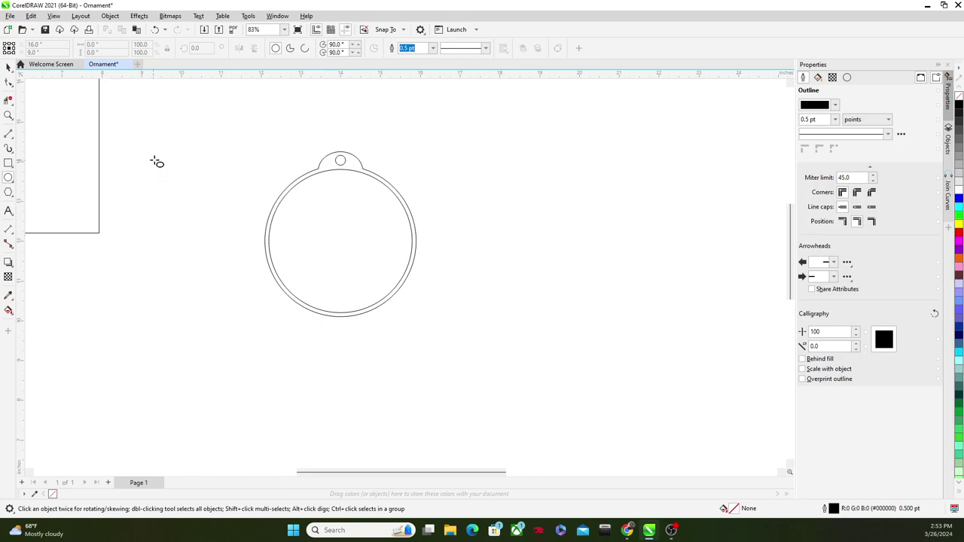
{"action": "key", "text": "h"}
{"action": "left_click_drag", "start_coordinate": [151, 159], "coordinate": [151, 215]}
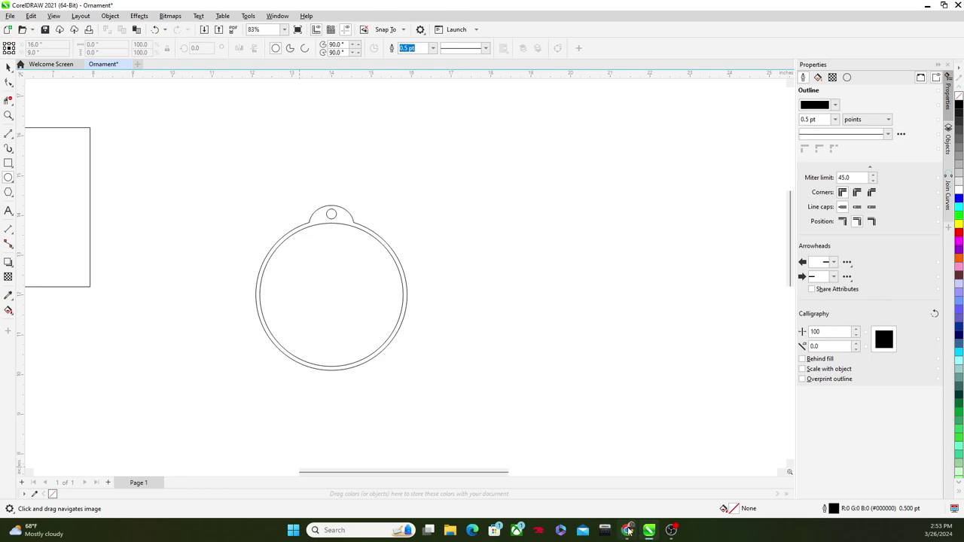
Browse the Instagram post to the red name ornament photo with the snowman between two trees.
{"action": "left_click", "coordinate": [627, 530]}
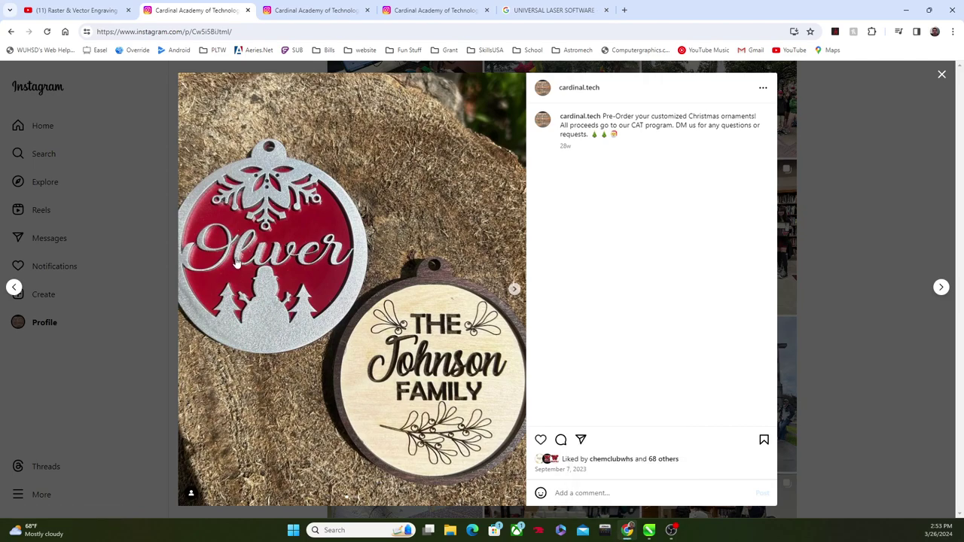
{"action": "key", "text": "Right"}
{"action": "left_click", "coordinate": [190, 291]}
Type 'Swanson' as text in the adelia font at 24 pt.
{"action": "left_click", "coordinate": [649, 530]}
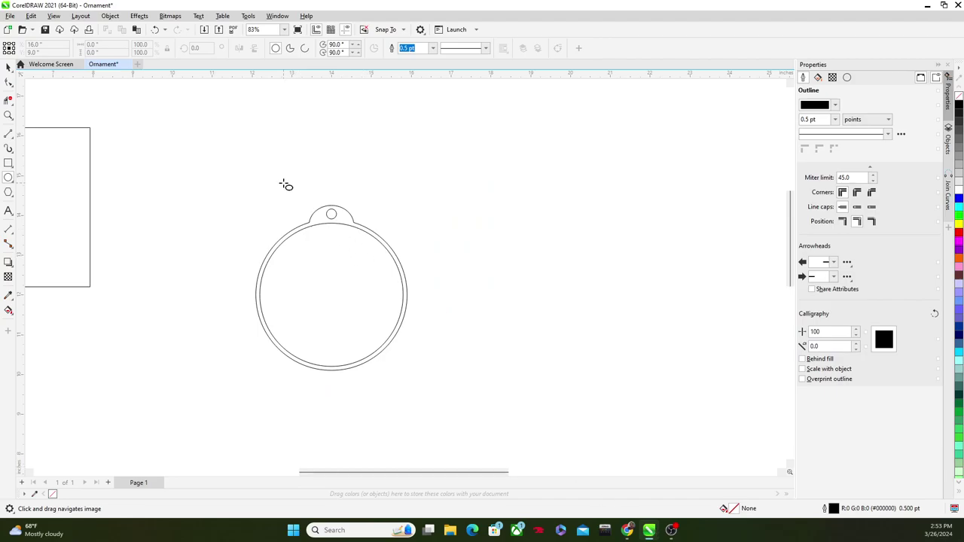
{"action": "left_click", "coordinate": [7, 212]}
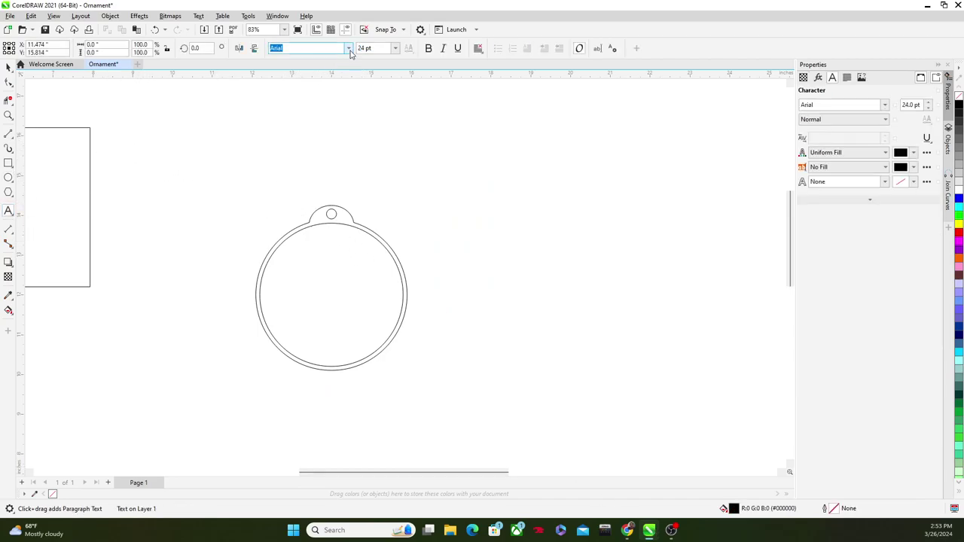
{"action": "left_click", "coordinate": [350, 49]}
{"action": "left_click", "coordinate": [346, 83]}
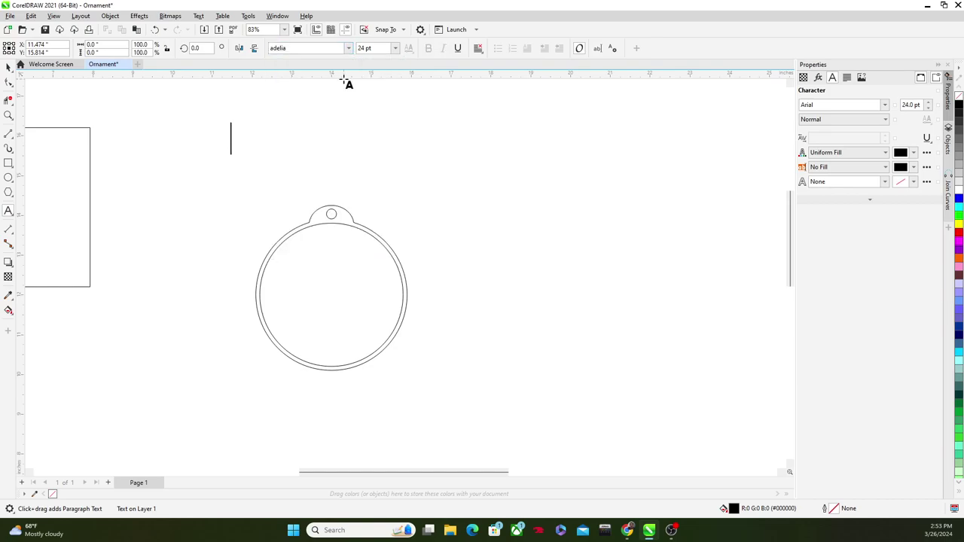
{"action": "left_click", "coordinate": [396, 48]}
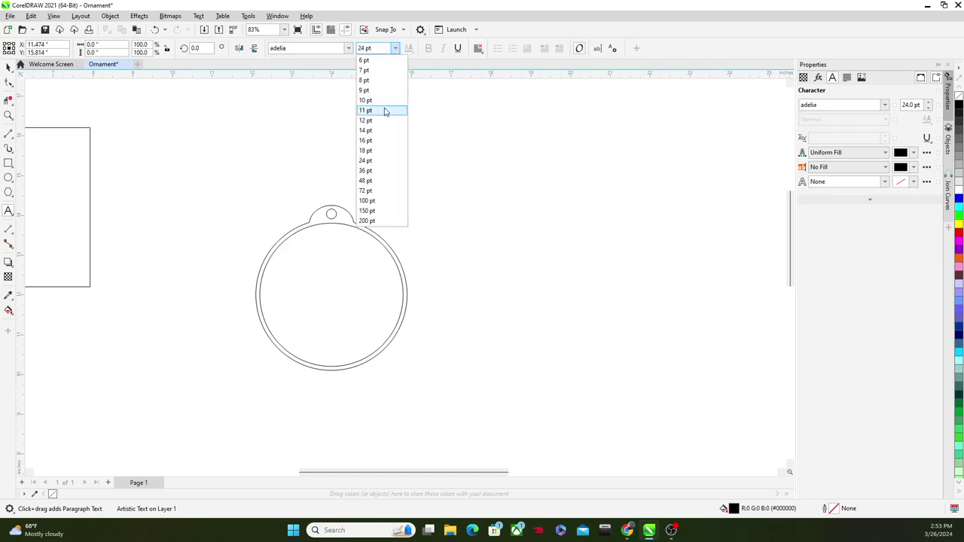
{"action": "left_click", "coordinate": [374, 160]}
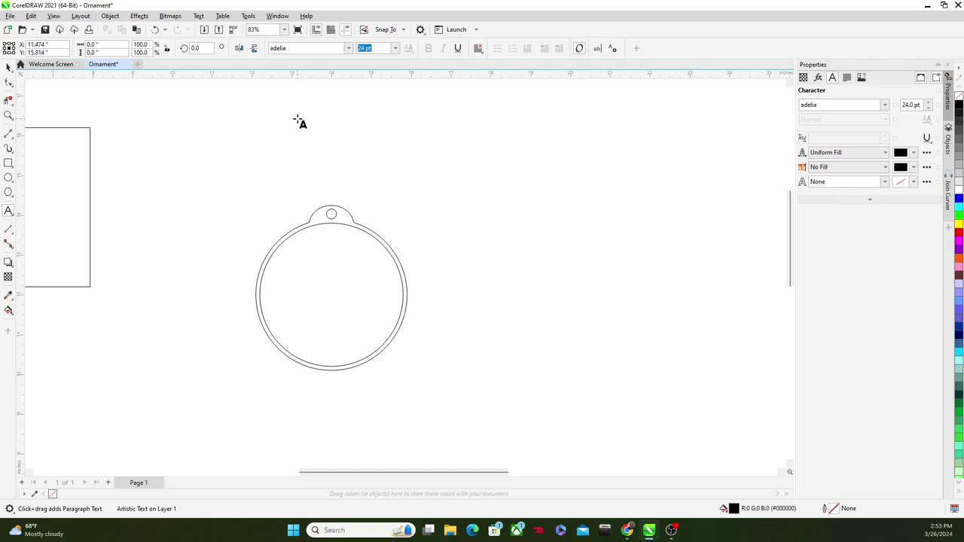
{"action": "type", "text": "Swanson"}
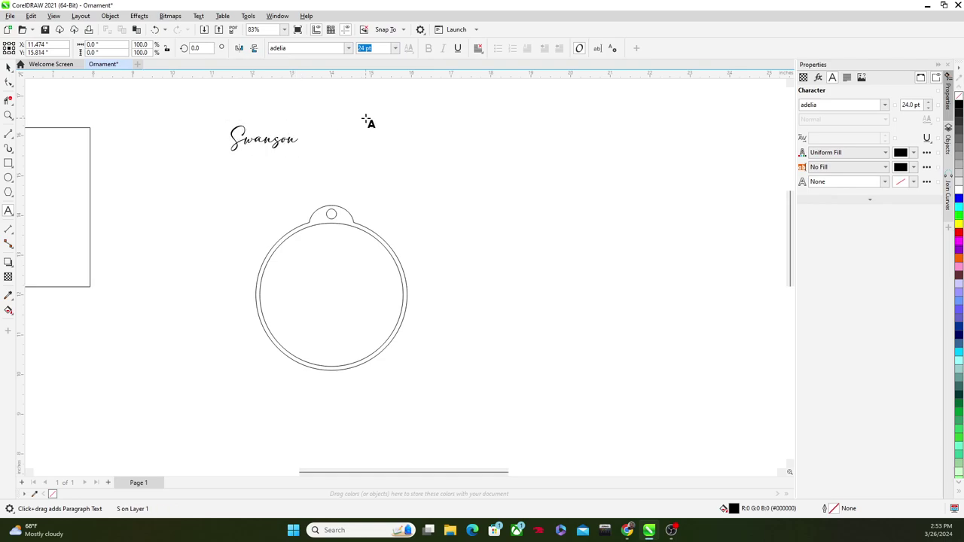
Move the Swanson text above the ornament and enlarge it to about 52 pt.
{"action": "left_click_drag", "start_coordinate": [303, 155], "coordinate": [331, 174]}
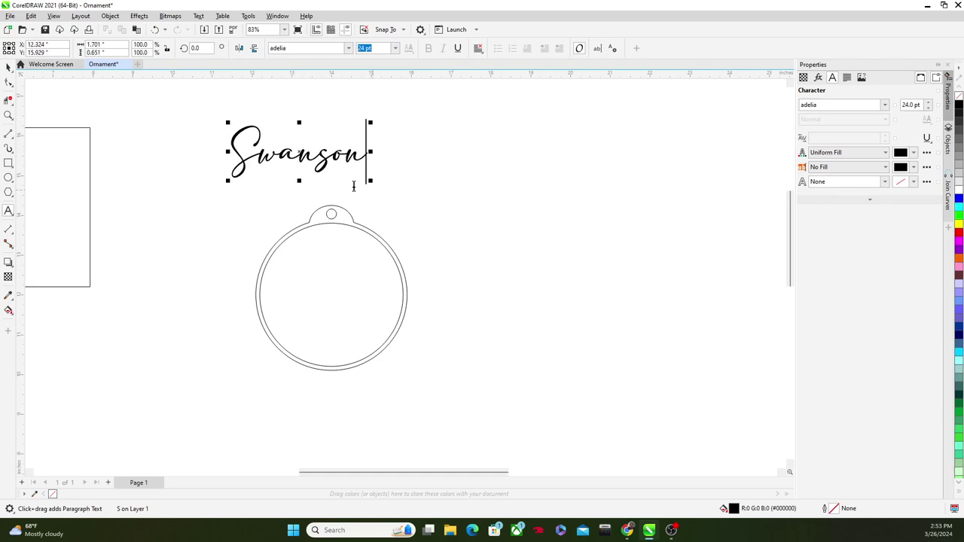
{"action": "key", "text": "ctrl+z"}
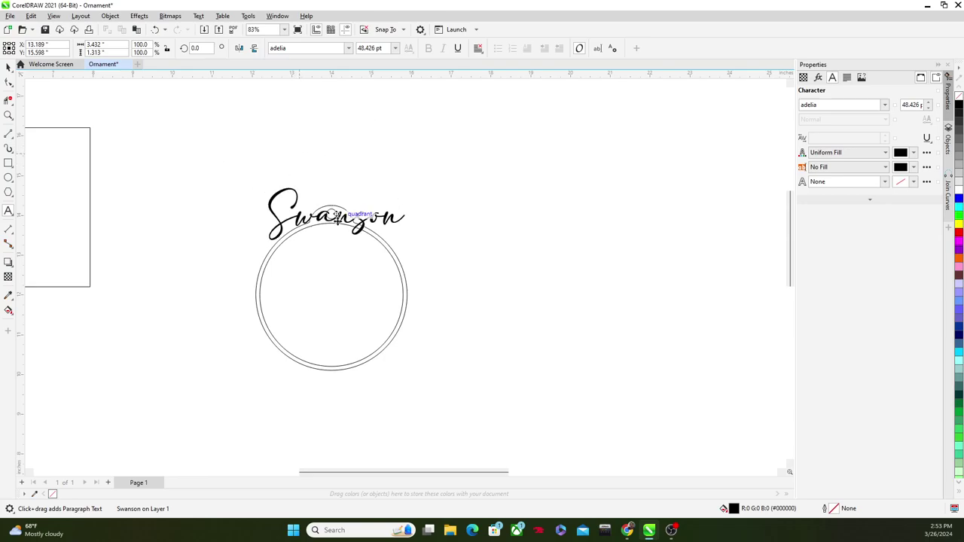
{"action": "left_click_drag", "start_coordinate": [336, 218], "coordinate": [444, 136]}
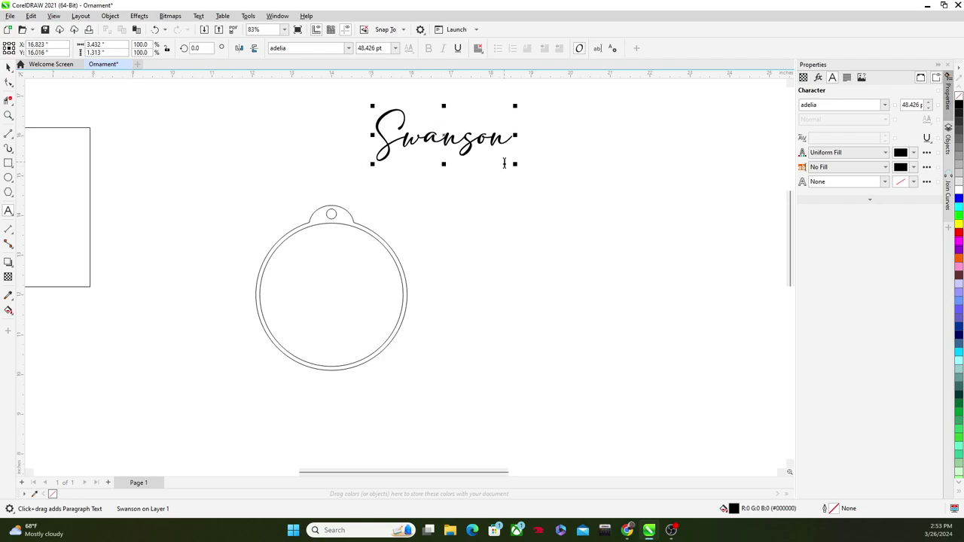
{"action": "left_click_drag", "start_coordinate": [514, 164], "coordinate": [525, 168]}
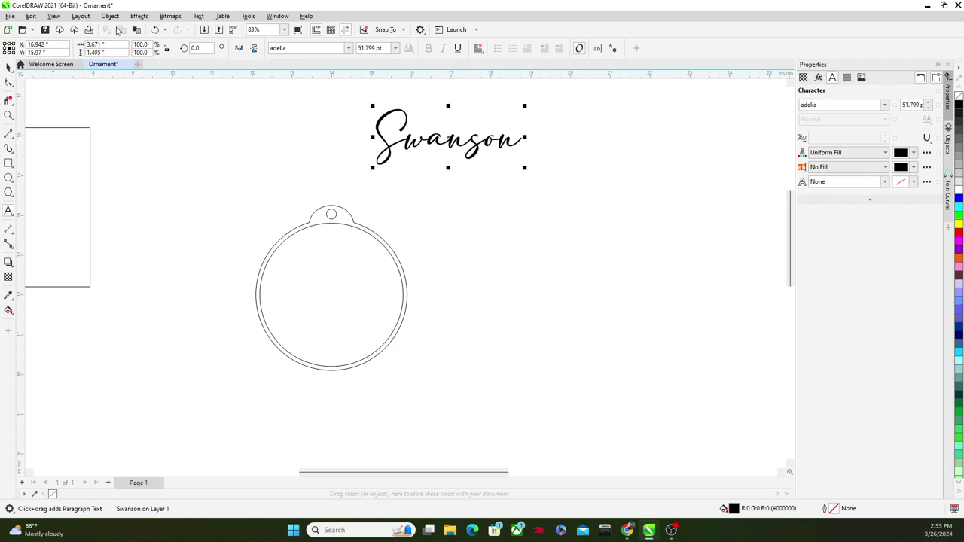
Select the Swanson text and convert it to curves.
{"action": "left_click", "coordinate": [110, 16]}
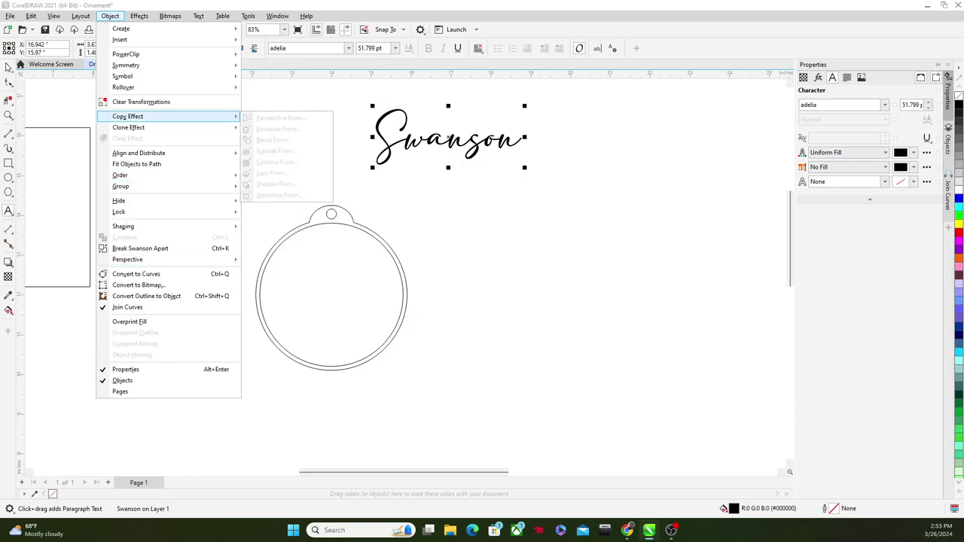
{"action": "left_click", "coordinate": [8, 68]}
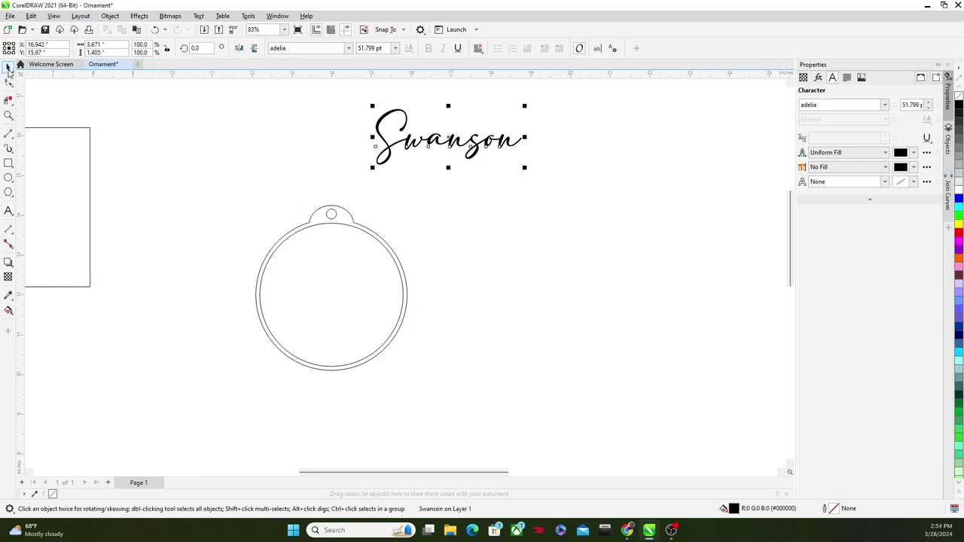
{"action": "double_click", "coordinate": [9, 68]}
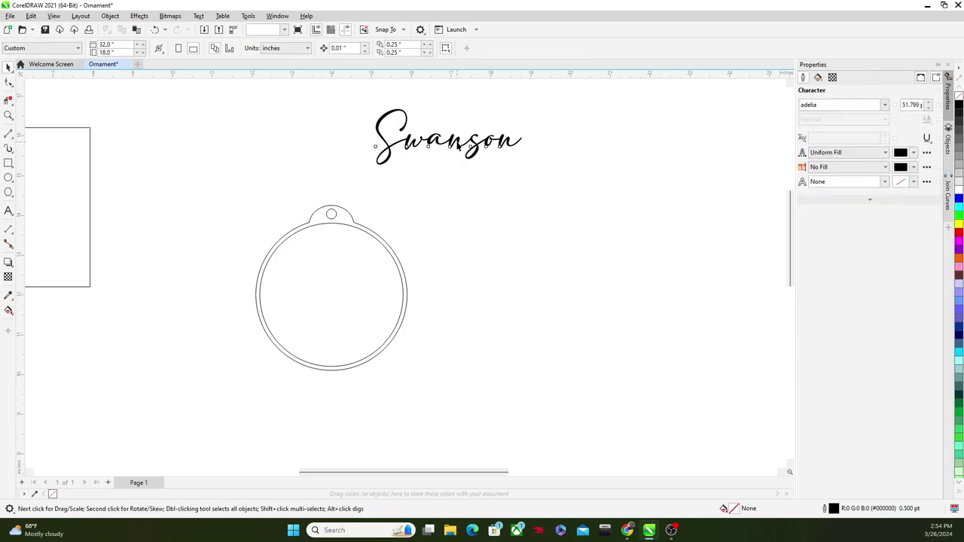
{"action": "key", "text": "Tab"}
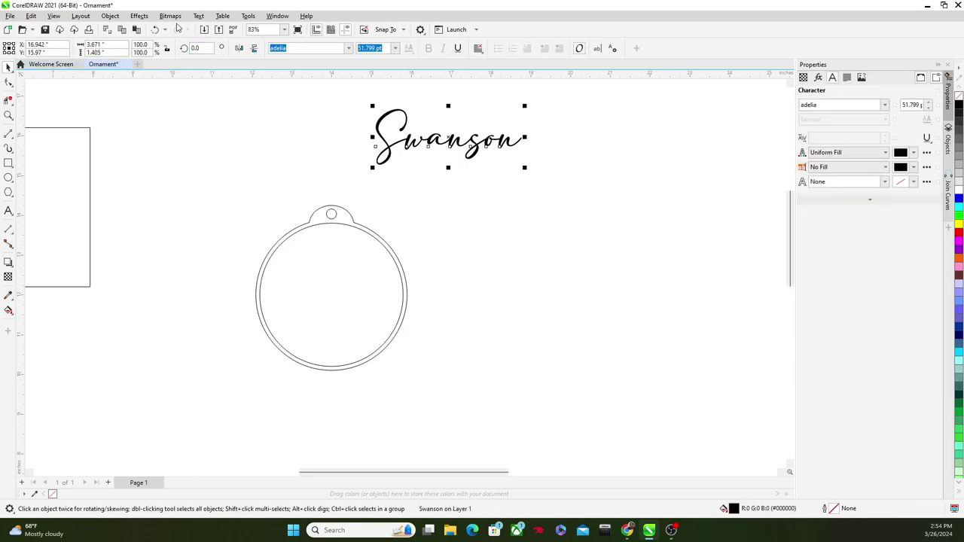
{"action": "left_click", "coordinate": [110, 16]}
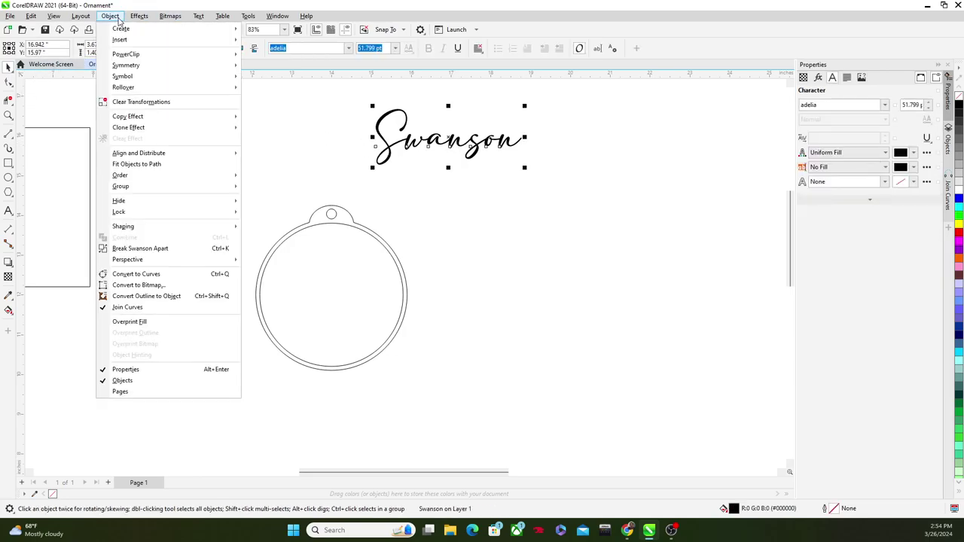
{"action": "left_click", "coordinate": [130, 275]}
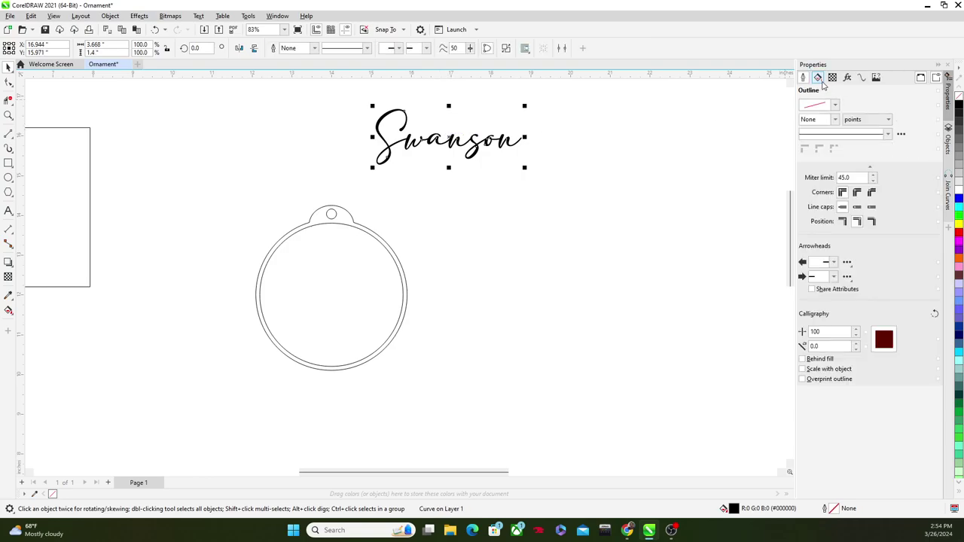
Remove Swanson's fill and give it a Hairline outline.
{"action": "left_click", "coordinate": [819, 78]}
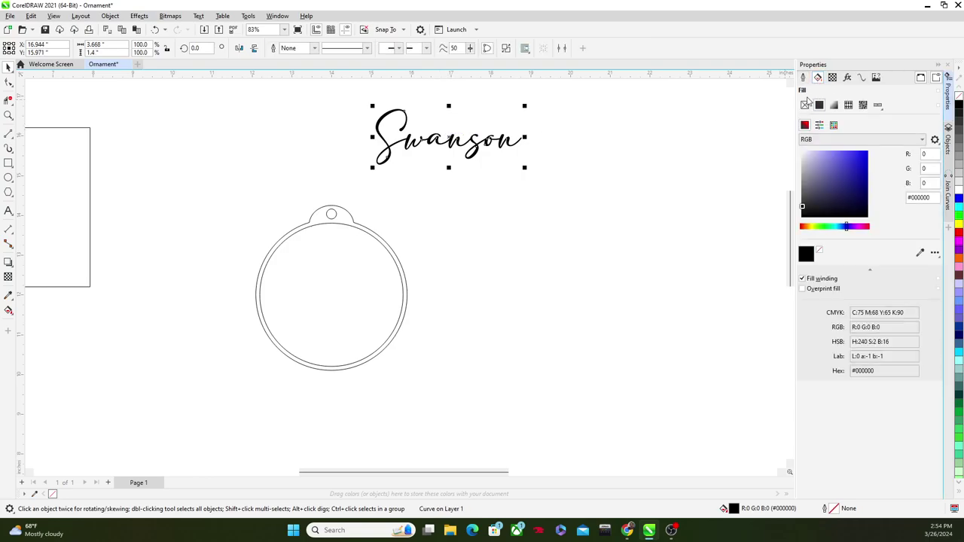
{"action": "left_click", "coordinate": [805, 105]}
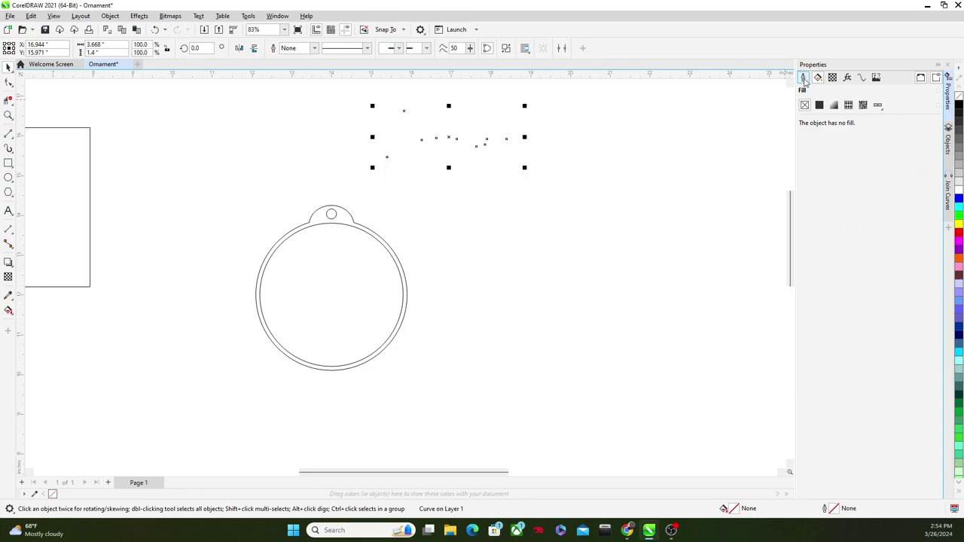
{"action": "left_click", "coordinate": [804, 78]}
{"action": "left_click", "coordinate": [834, 120]}
{"action": "left_click", "coordinate": [813, 133]}
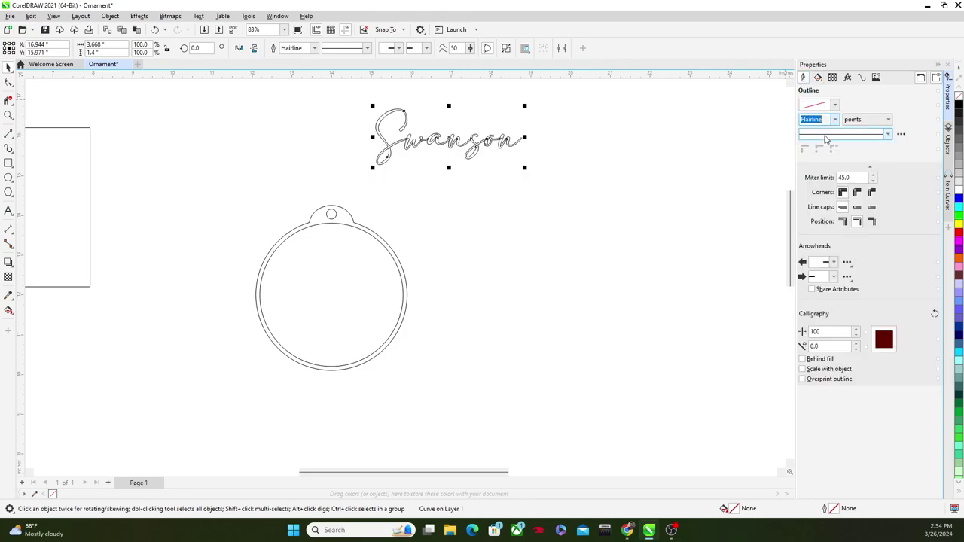
With Virtual Segment Delete, trim the overlapping segments at the n's loop and the s.
{"action": "scroll", "coordinate": [460, 137], "scroll_direction": "up", "scroll_amount": 5}
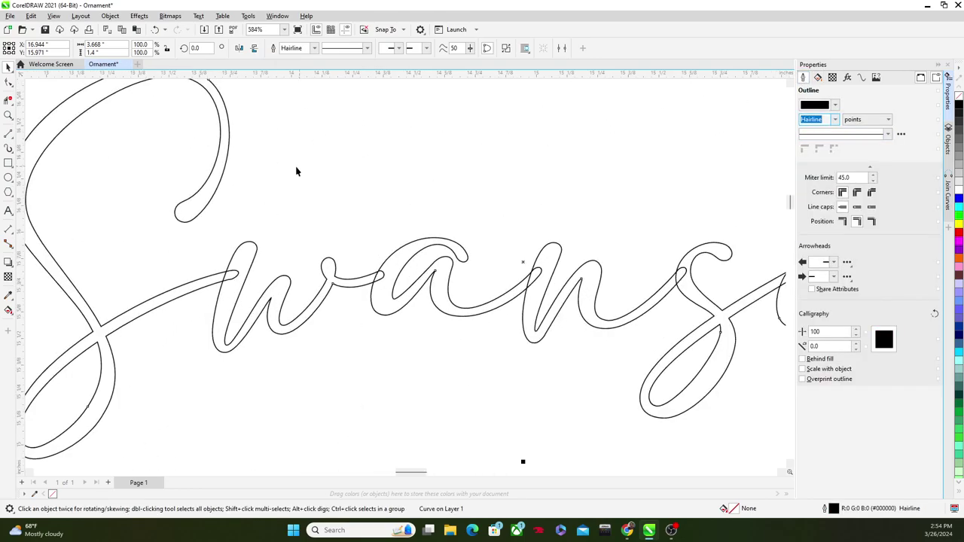
{"action": "scroll", "coordinate": [327, 174], "scroll_direction": "down", "scroll_amount": 1}
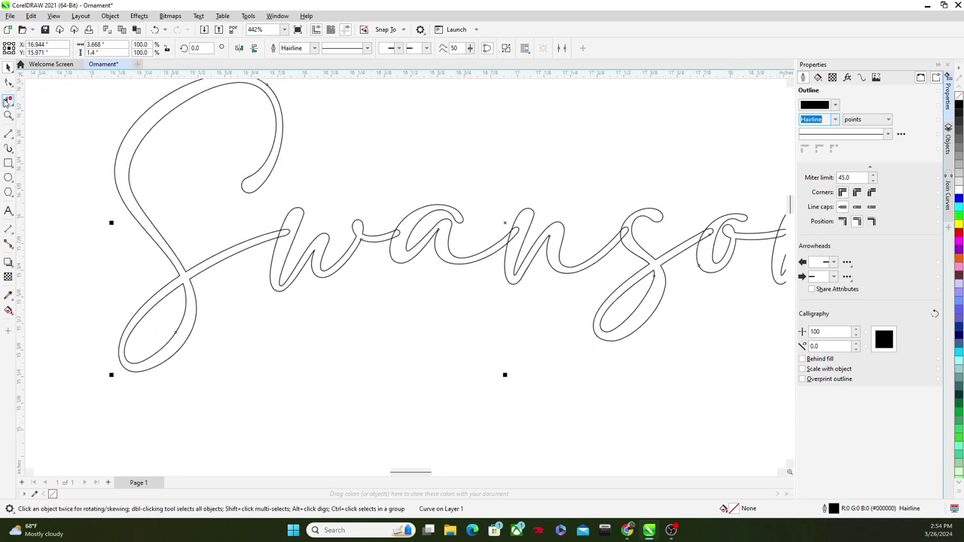
{"action": "left_click", "coordinate": [6, 100]}
{"action": "scroll", "coordinate": [338, 256], "scroll_direction": "up", "scroll_amount": 4}
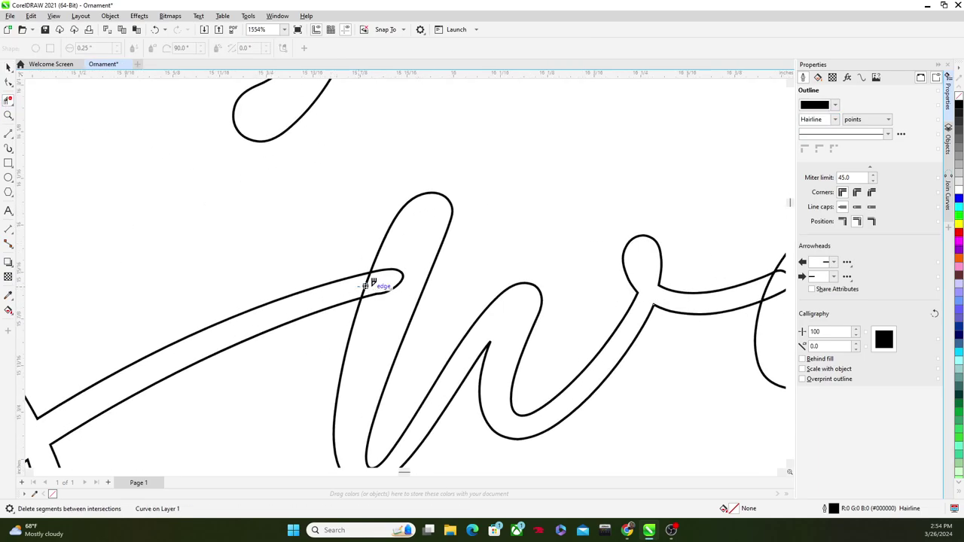
{"action": "scroll", "coordinate": [363, 265], "scroll_direction": "down", "scroll_amount": 4}
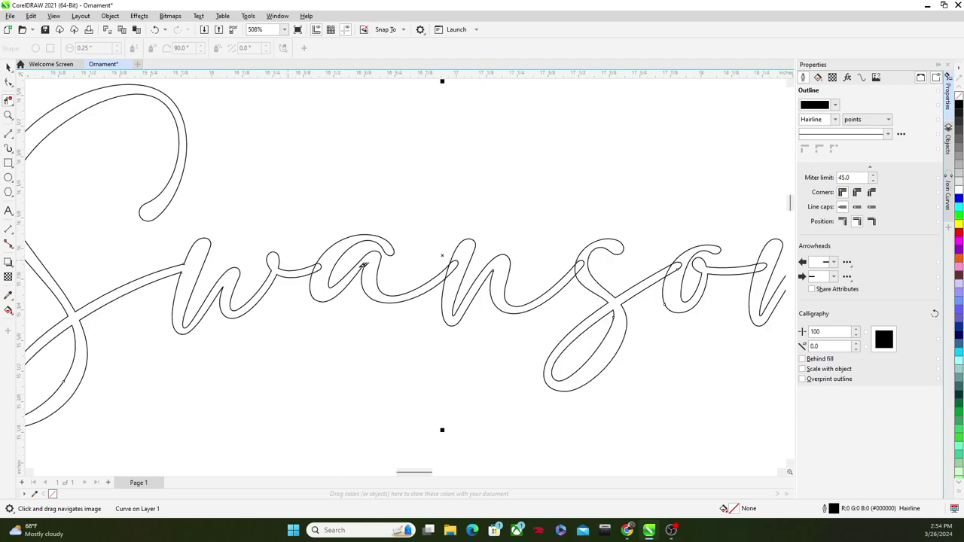
{"action": "scroll", "coordinate": [363, 265], "scroll_direction": "up", "scroll_amount": 3}
{"action": "scroll", "coordinate": [318, 261], "scroll_direction": "down", "scroll_amount": 2}
{"action": "scroll", "coordinate": [463, 272], "scroll_direction": "up", "scroll_amount": 2}
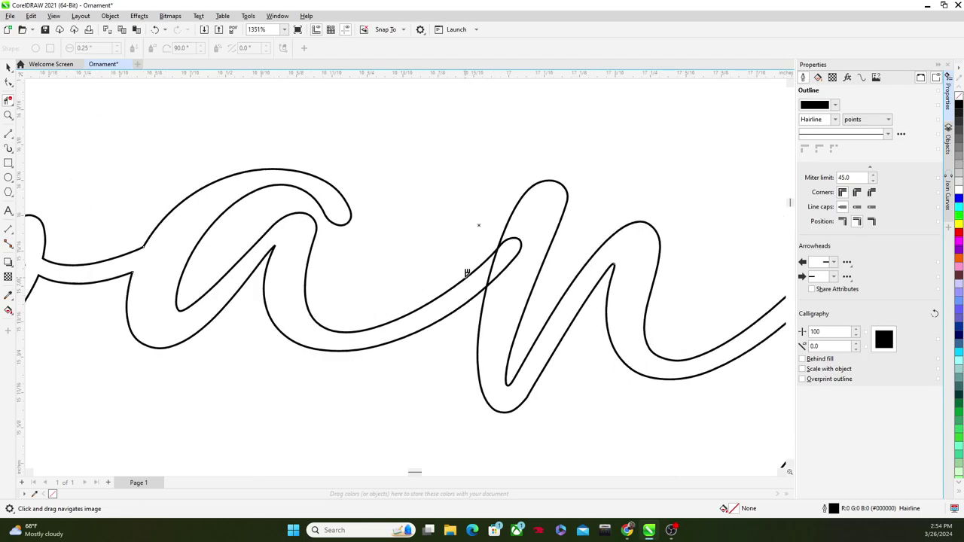
{"action": "scroll", "coordinate": [467, 272], "scroll_direction": "up", "scroll_amount": 2}
{"action": "left_click", "coordinate": [529, 264]}
{"action": "scroll", "coordinate": [528, 256], "scroll_direction": "down", "scroll_amount": 3}
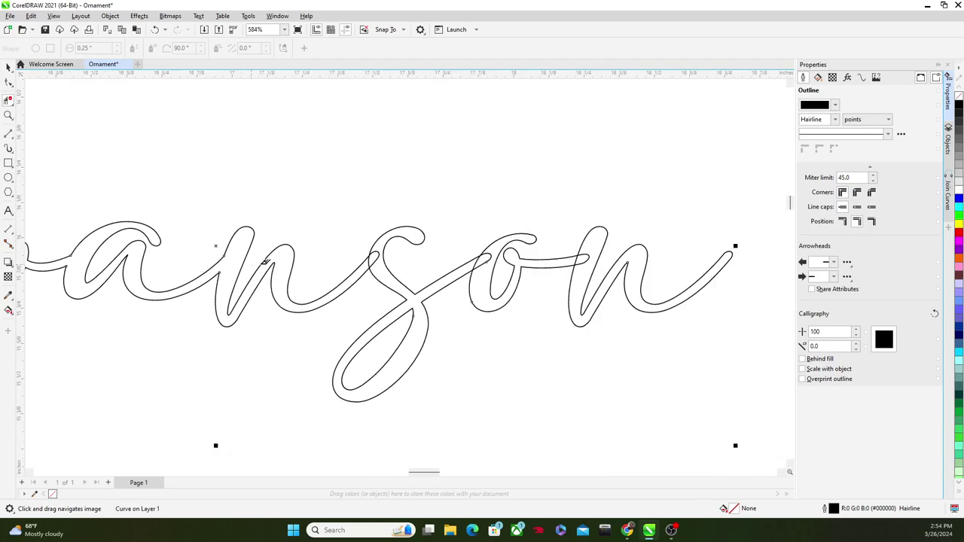
{"action": "scroll", "coordinate": [265, 260], "scroll_direction": "up", "scroll_amount": 4}
{"action": "left_click", "coordinate": [301, 273]}
Pan and zoom along the Swanson lettering toward the o to inspect remaining overlaps.
{"action": "scroll", "coordinate": [301, 272], "scroll_direction": "down", "scroll_amount": 3}
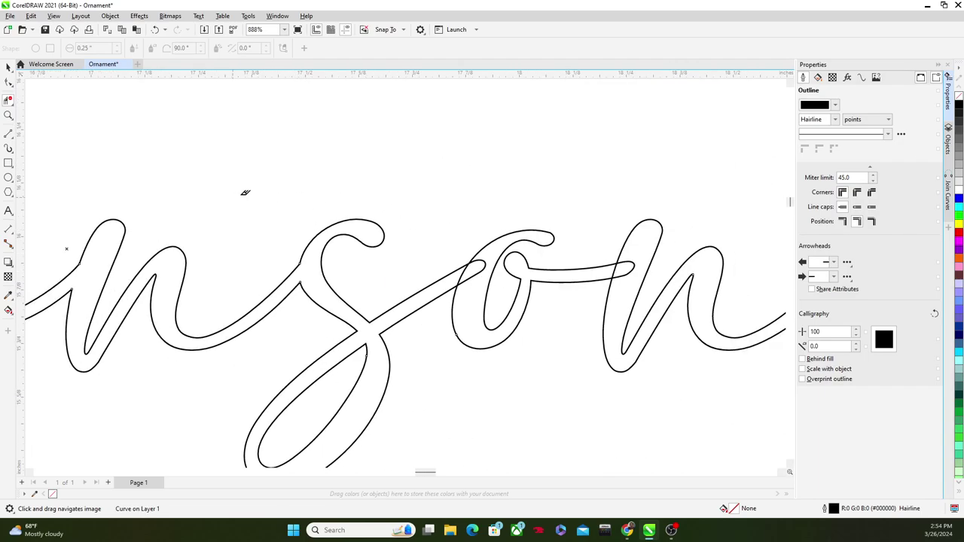
{"action": "left_click_drag", "start_coordinate": [245, 193], "coordinate": [349, 183]}
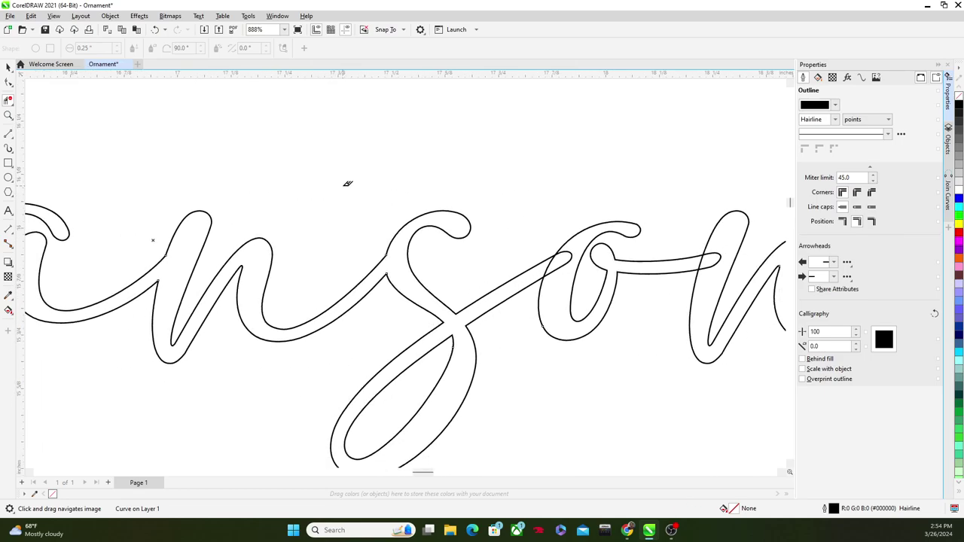
{"action": "scroll", "coordinate": [348, 183], "scroll_direction": "down", "scroll_amount": 2}
{"action": "scroll", "coordinate": [348, 185], "scroll_direction": "up", "scroll_amount": 2}
{"action": "scroll", "coordinate": [348, 186], "scroll_direction": "down", "scroll_amount": 4}
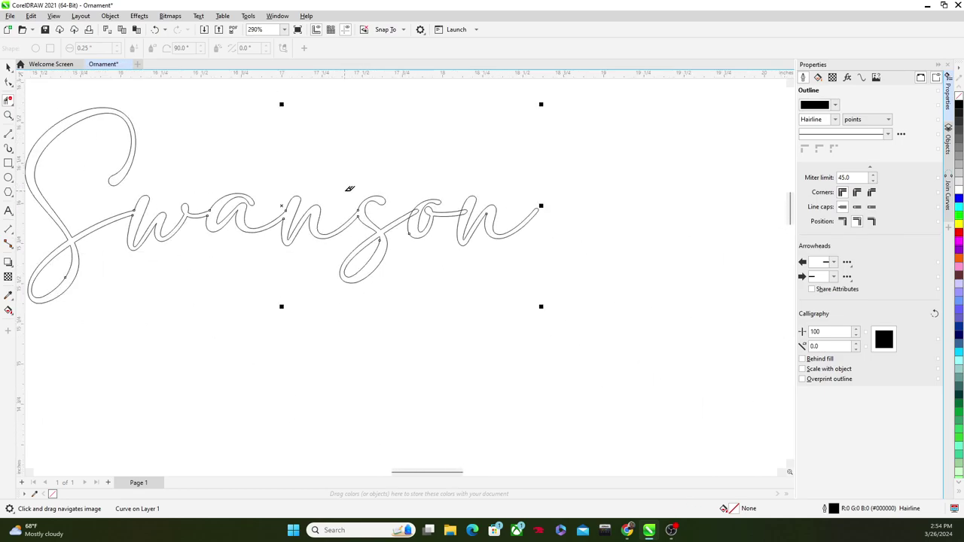
{"action": "scroll", "coordinate": [348, 188], "scroll_direction": "down", "scroll_amount": 2}
{"action": "scroll", "coordinate": [349, 189], "scroll_direction": "up", "scroll_amount": 4}
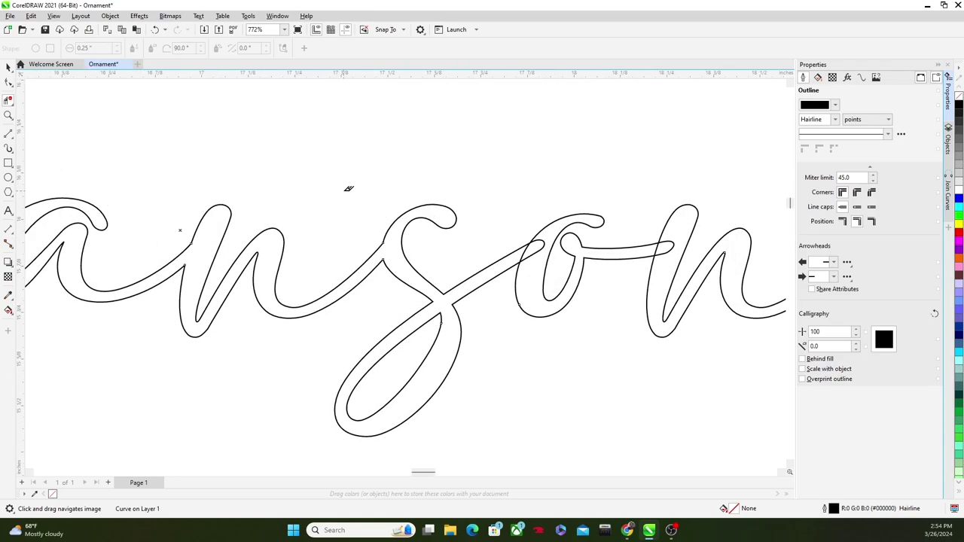
{"action": "left_click_drag", "start_coordinate": [346, 194], "coordinate": [184, 155]}
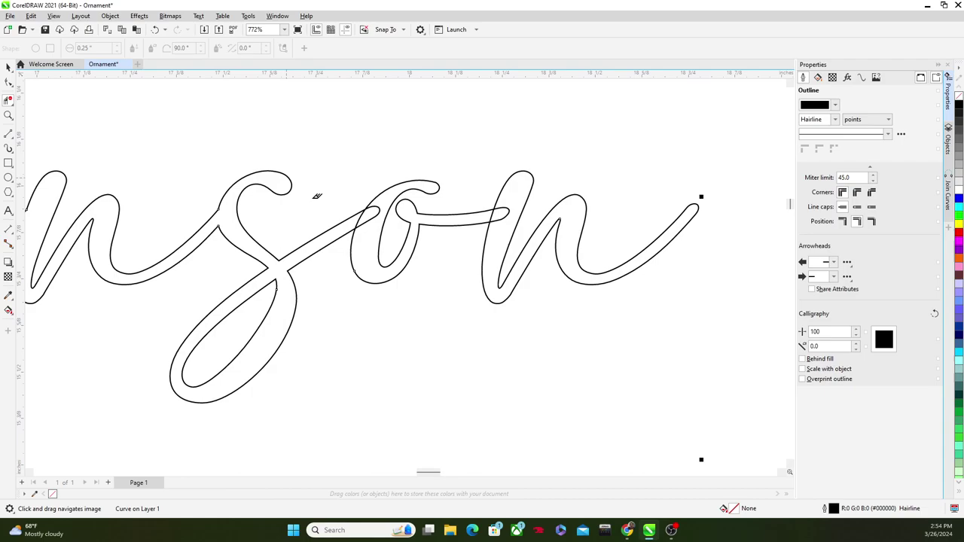
{"action": "left_click_drag", "start_coordinate": [317, 196], "coordinate": [173, 193]}
{"action": "scroll", "coordinate": [166, 194], "scroll_direction": "up", "scroll_amount": 5}
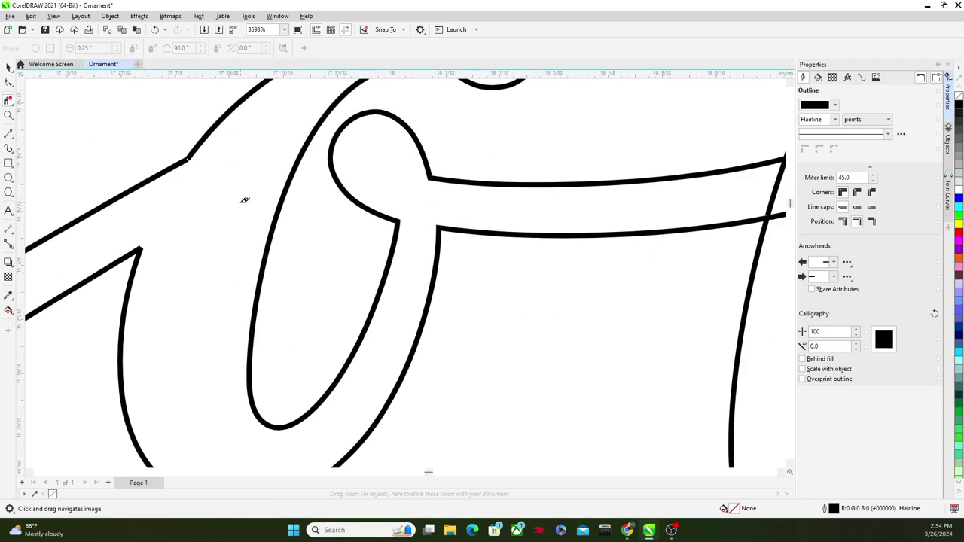
{"action": "scroll", "coordinate": [344, 209], "scroll_direction": "down", "scroll_amount": 4}
{"action": "scroll", "coordinate": [484, 201], "scroll_direction": "up", "scroll_amount": 4}
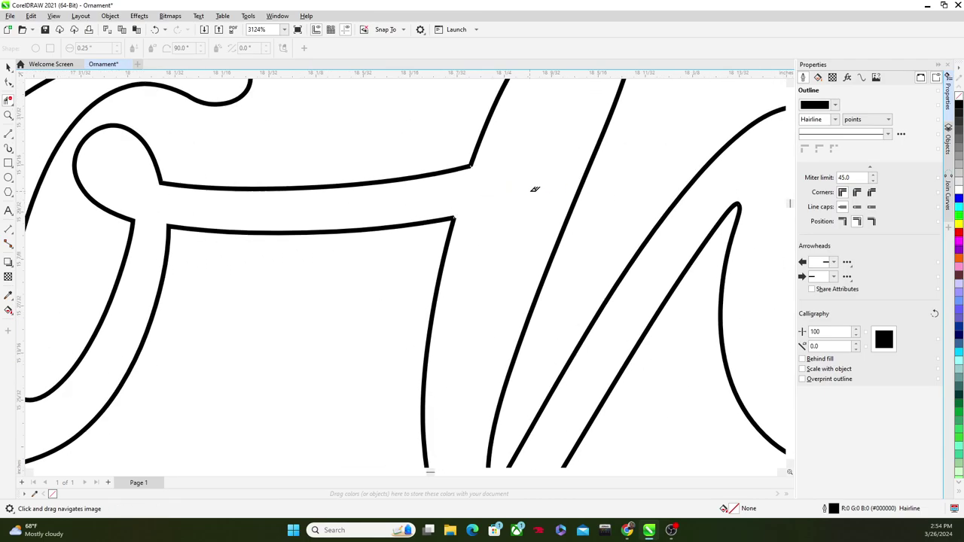
{"action": "scroll", "coordinate": [534, 189], "scroll_direction": "down", "scroll_amount": 10}
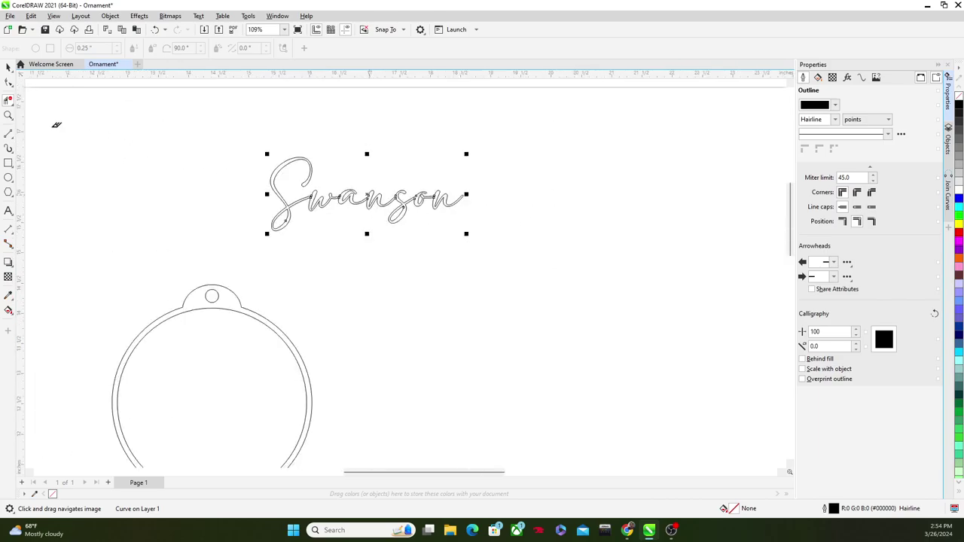
Select the whole Swanson curve and move it into the ornament circle.
{"action": "key", "text": "space"}
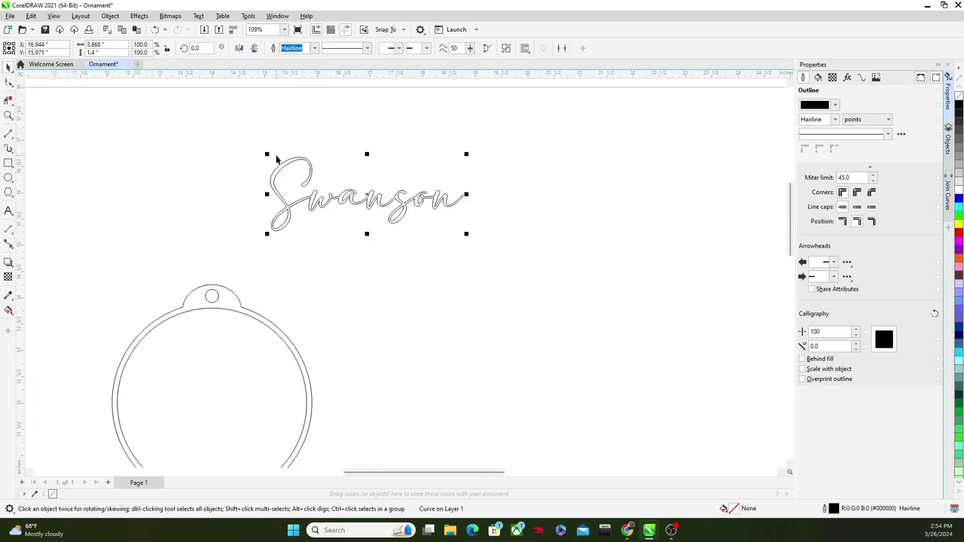
{"action": "left_click", "coordinate": [243, 143]}
{"action": "left_click_drag", "start_coordinate": [243, 142], "coordinate": [542, 260]}
{"action": "left_click_drag", "start_coordinate": [379, 200], "coordinate": [238, 341]}
{"action": "scroll", "coordinate": [372, 226], "scroll_direction": "down", "scroll_amount": 2}
{"action": "scroll", "coordinate": [366, 224], "scroll_direction": "up", "scroll_amount": 1}
{"action": "scroll", "coordinate": [376, 166], "scroll_direction": "up", "scroll_amount": 1}
{"action": "scroll", "coordinate": [293, 343], "scroll_direction": "up", "scroll_amount": 2}
{"action": "left_click_drag", "start_coordinate": [279, 301], "coordinate": [443, 260]}
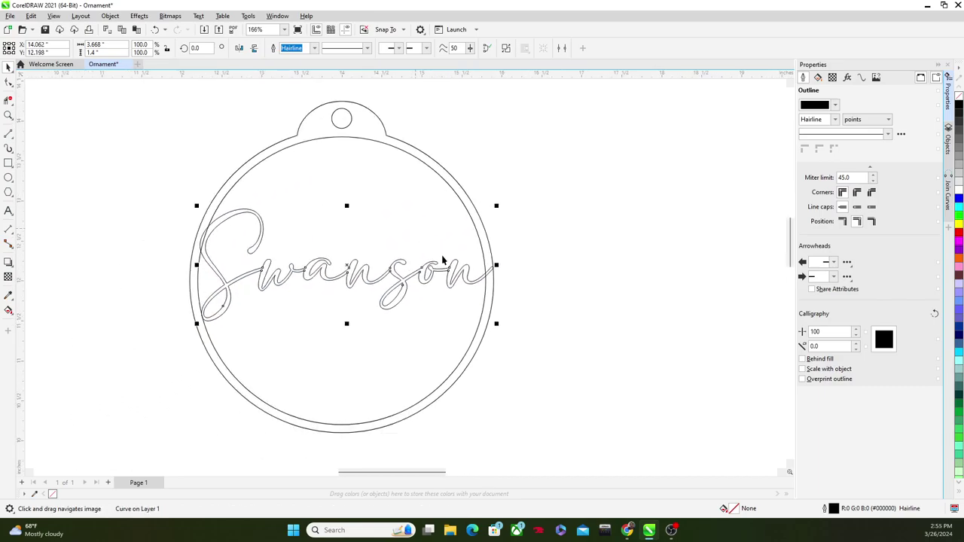
{"action": "mouse_move", "coordinate": [349, 265]}
{"action": "left_mouse_down"}
{"action": "mouse_move", "coordinate": [351, 240]}
{"action": "mouse_move", "coordinate": [349, 295]}
{"action": "mouse_move", "coordinate": [346, 277]}
{"action": "left_mouse_up"}
Scale Swanson to 3.711 × 1.416 inches so its ends meet the ring.
{"action": "mouse_move", "coordinate": [495, 217]}
{"action": "left_mouse_down"}
{"action": "mouse_move", "coordinate": [522, 193]}
{"action": "mouse_move", "coordinate": [496, 209]}
{"action": "left_mouse_up"}
{"action": "scroll", "coordinate": [486, 283], "scroll_direction": "up", "scroll_amount": 2}
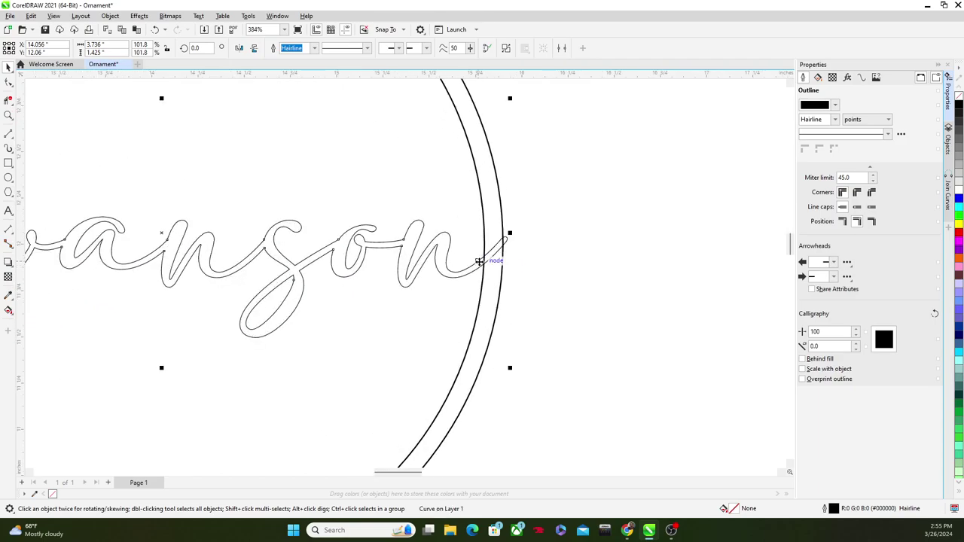
{"action": "scroll", "coordinate": [477, 268], "scroll_direction": "down", "scroll_amount": 2}
{"action": "scroll", "coordinate": [144, 311], "scroll_direction": "up", "scroll_amount": 1}
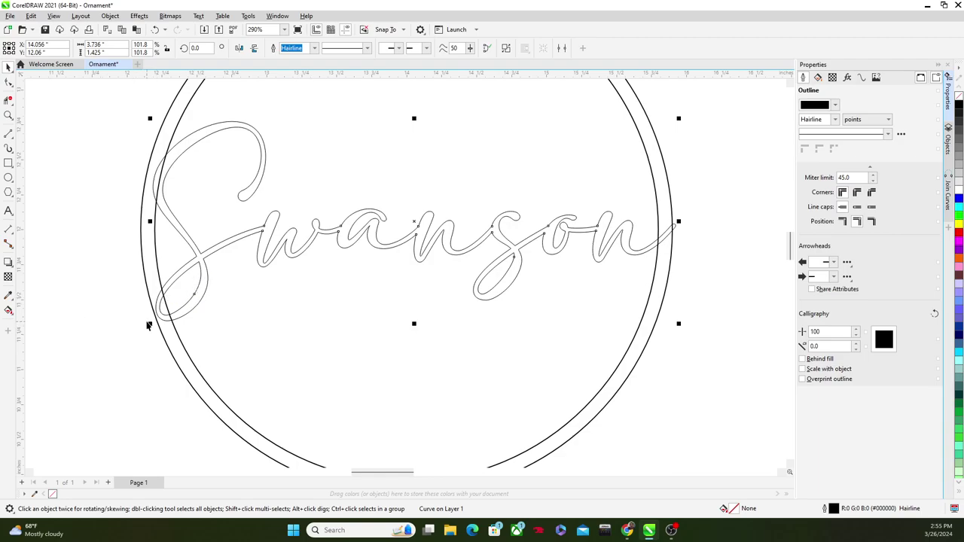
{"action": "left_click_drag", "start_coordinate": [148, 322], "coordinate": [150, 324]}
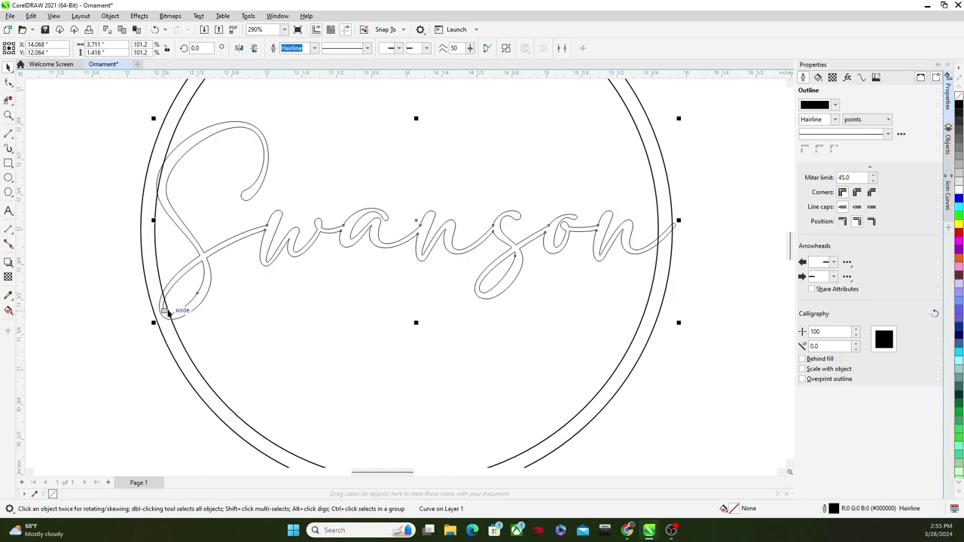
Delete the ring arcs where the S overlaps and the segment inside the S loop.
{"action": "left_click", "coordinate": [9, 100]}
{"action": "scroll", "coordinate": [132, 230], "scroll_direction": "up", "scroll_amount": 4}
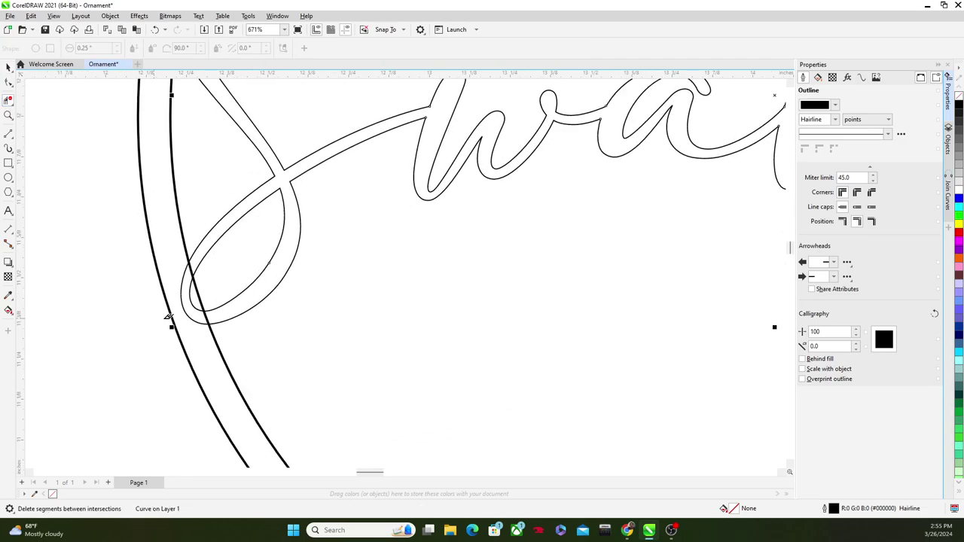
{"action": "left_click_drag", "start_coordinate": [202, 295], "coordinate": [204, 318]}
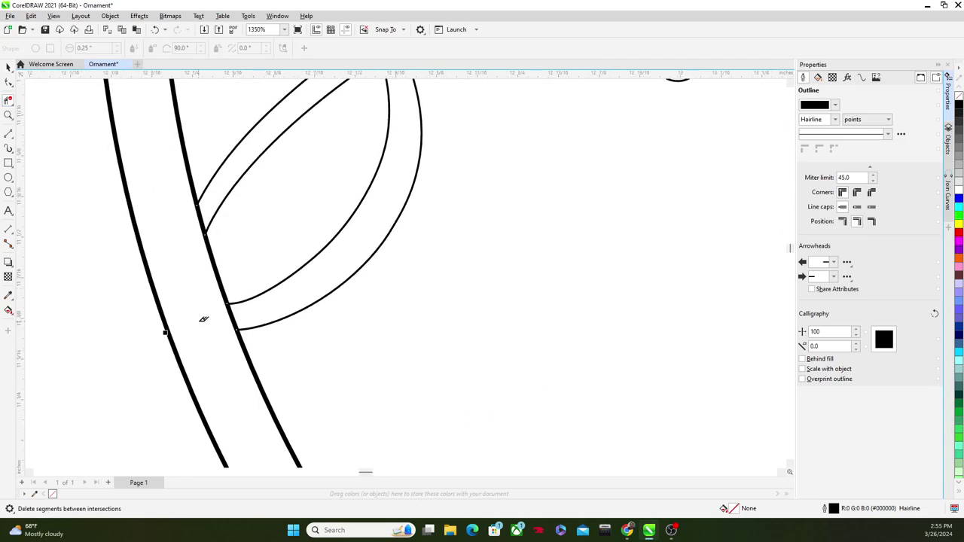
{"action": "left_click", "coordinate": [200, 218]}
{"action": "scroll", "coordinate": [243, 307], "scroll_direction": "down", "scroll_amount": 2}
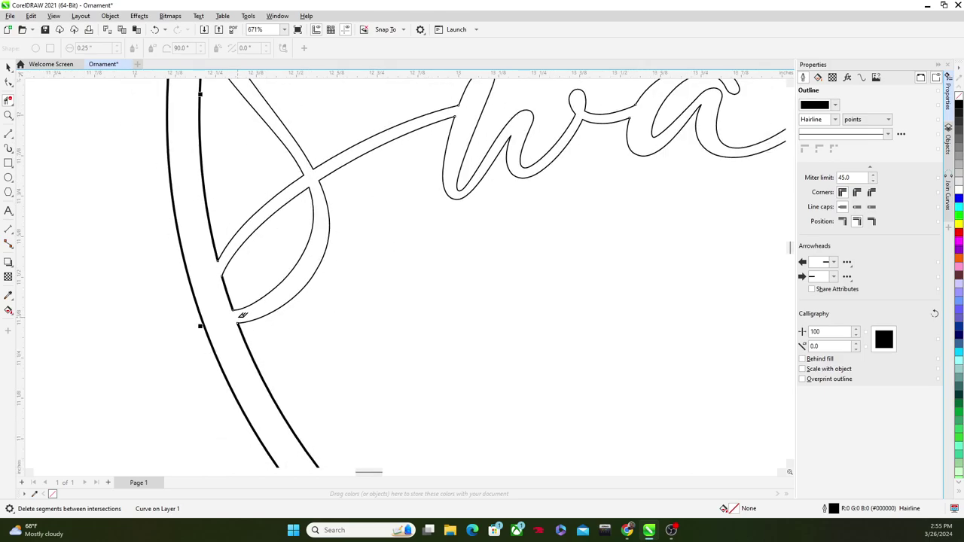
{"action": "scroll", "coordinate": [226, 286], "scroll_direction": "up", "scroll_amount": 4}
{"action": "scroll", "coordinate": [238, 211], "scroll_direction": "down", "scroll_amount": 4}
{"action": "scroll", "coordinate": [218, 195], "scroll_direction": "up", "scroll_amount": 3}
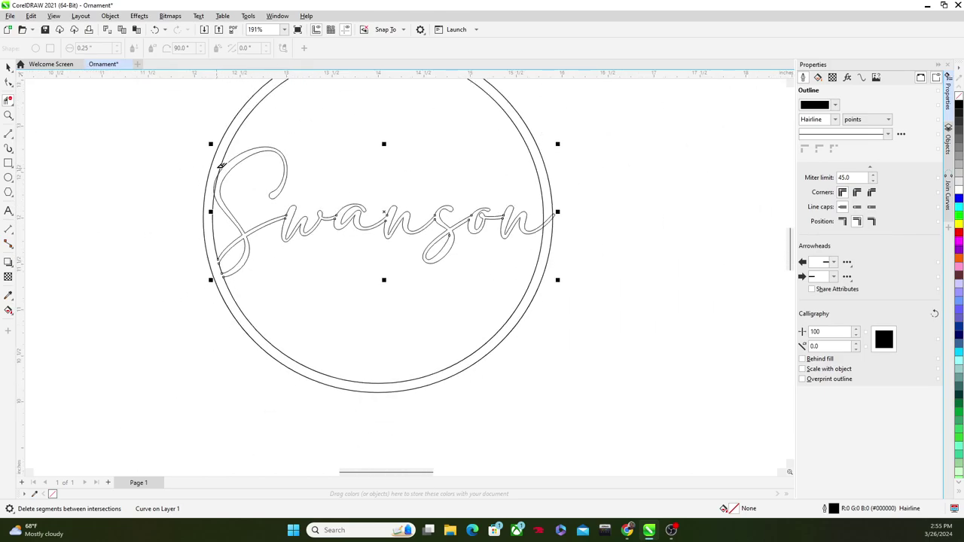
{"action": "scroll", "coordinate": [216, 196], "scroll_direction": "up", "scroll_amount": 1}
Delete the ring segment crossed by the lettering and trim the n's tail between the rings.
{"action": "left_click", "coordinate": [249, 201]}
{"action": "scroll", "coordinate": [249, 200], "scroll_direction": "down", "scroll_amount": 3}
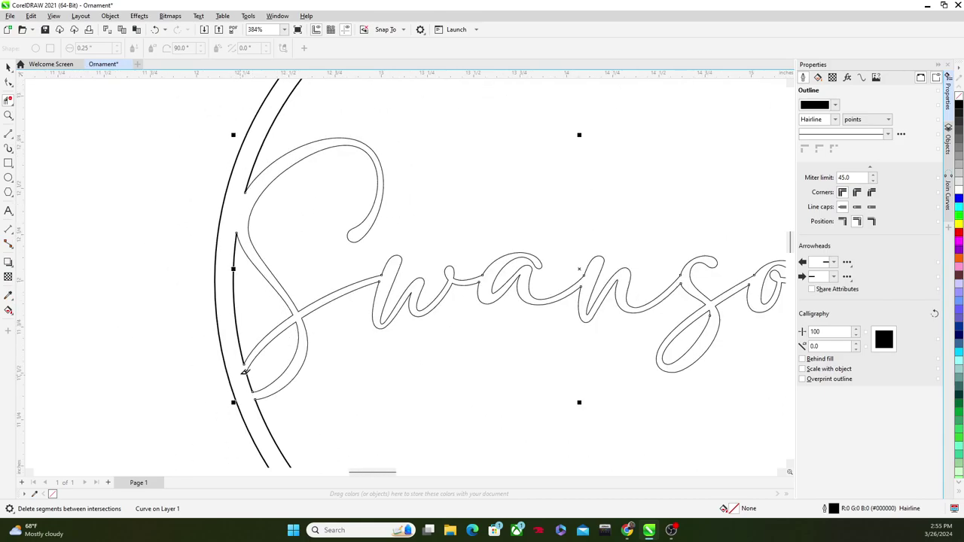
{"action": "scroll", "coordinate": [297, 318], "scroll_direction": "down", "scroll_amount": 2}
{"action": "scroll", "coordinate": [291, 363], "scroll_direction": "up", "scroll_amount": 4}
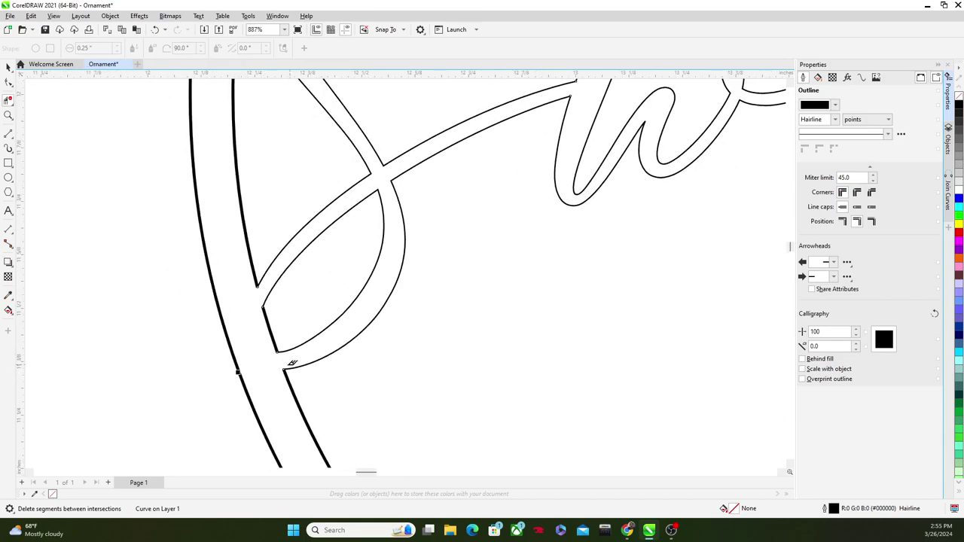
{"action": "scroll", "coordinate": [259, 311], "scroll_direction": "down", "scroll_amount": 2}
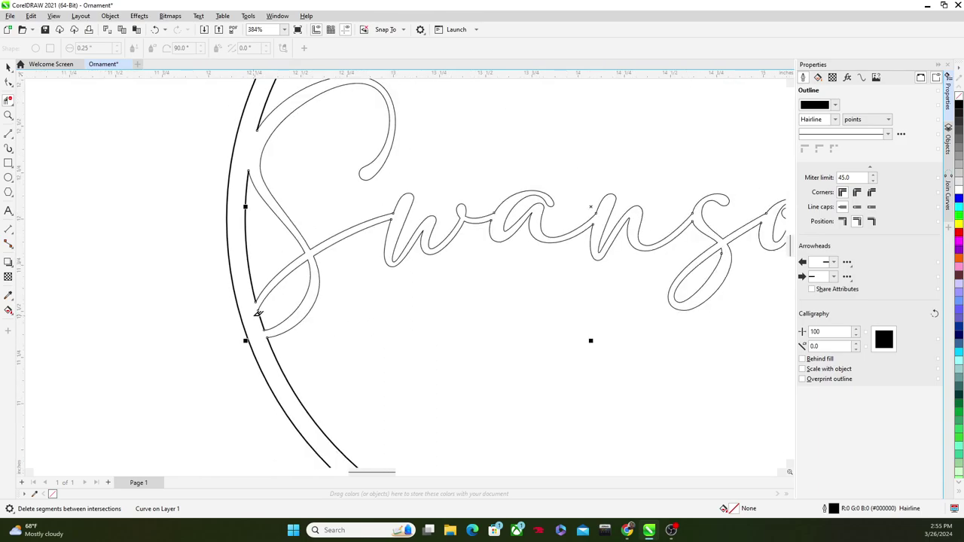
{"action": "scroll", "coordinate": [260, 313], "scroll_direction": "up", "scroll_amount": 1}
{"action": "scroll", "coordinate": [260, 313], "scroll_direction": "down", "scroll_amount": 2}
{"action": "scroll", "coordinate": [473, 226], "scroll_direction": "up", "scroll_amount": 4}
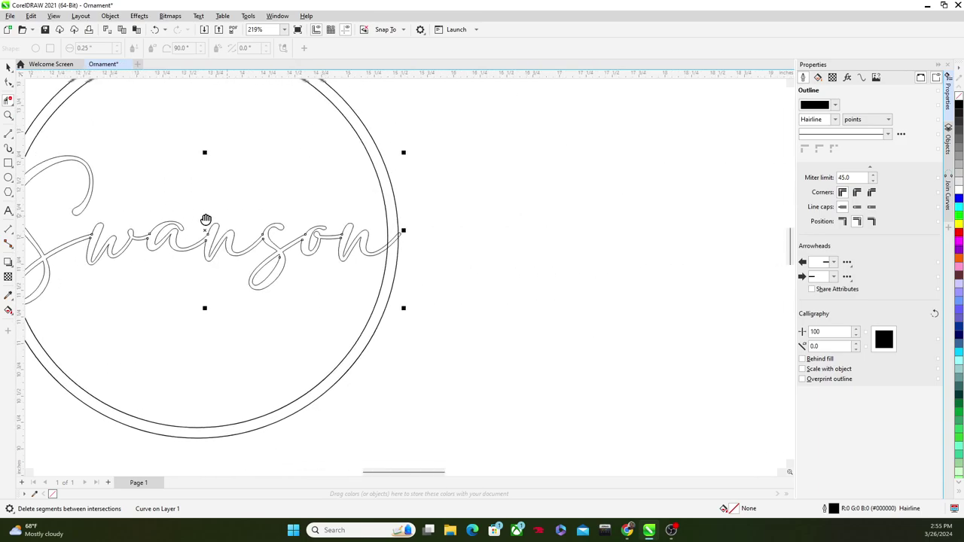
{"action": "scroll", "coordinate": [429, 244], "scroll_direction": "up", "scroll_amount": 2}
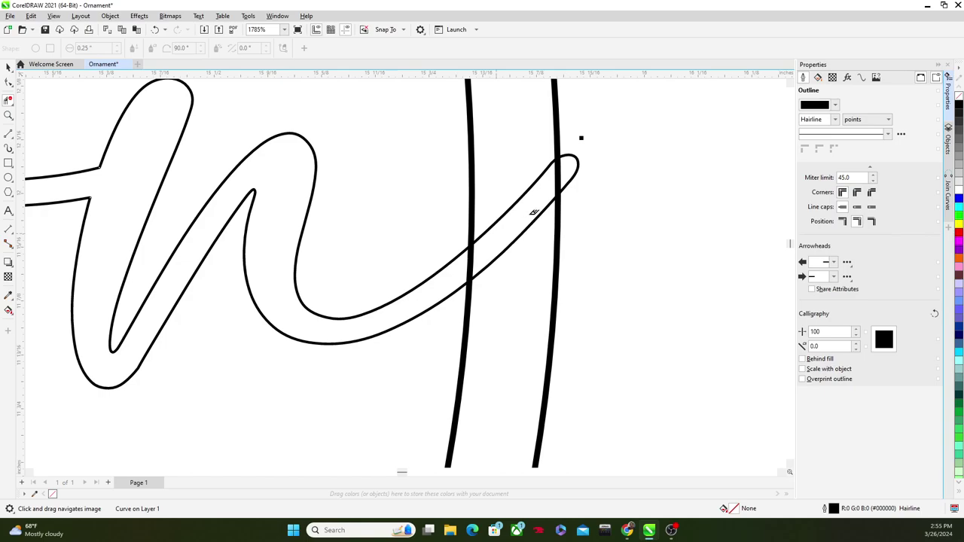
{"action": "left_click", "coordinate": [527, 196]}
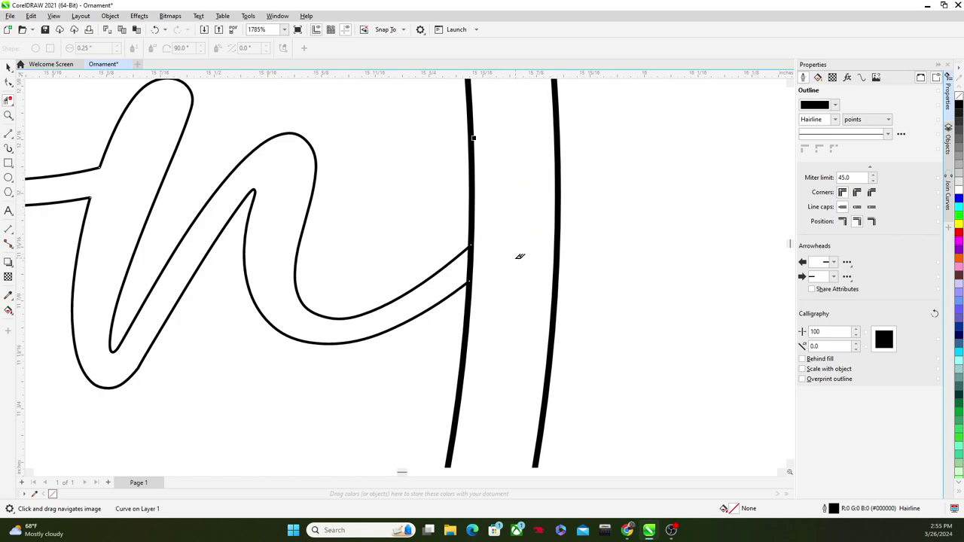
{"action": "scroll", "coordinate": [468, 260], "scroll_direction": "down", "scroll_amount": 6}
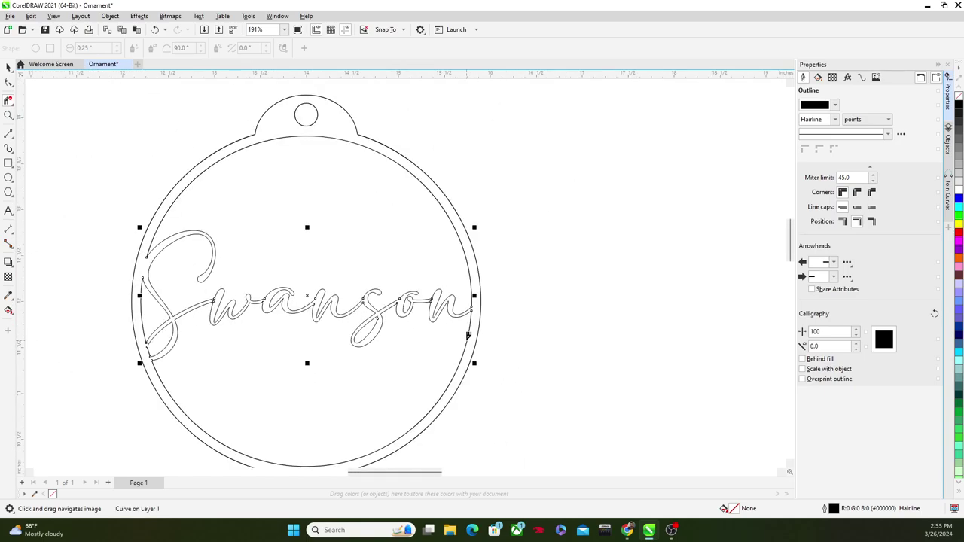
{"action": "scroll", "coordinate": [380, 344], "scroll_direction": "down", "scroll_amount": 1}
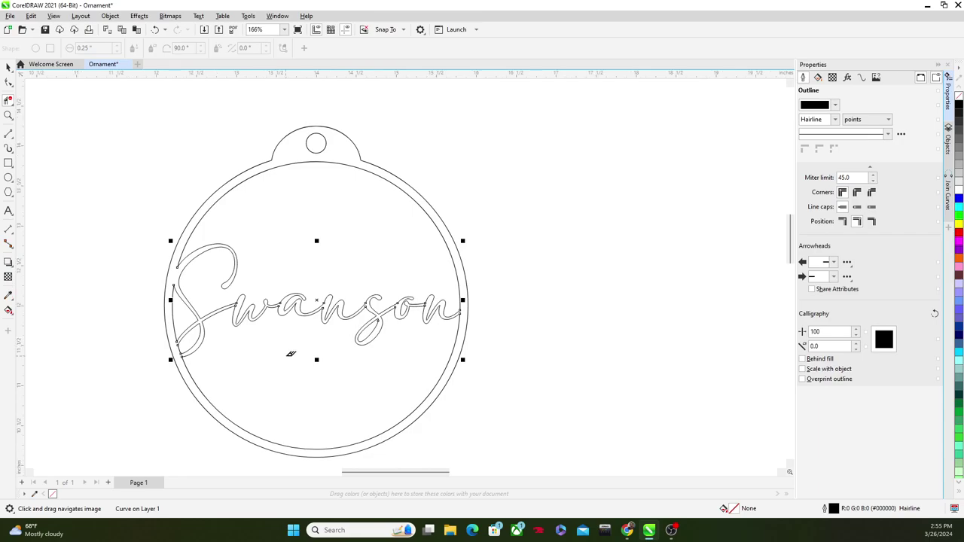
Search Google for 'snowman svg' in a new Chrome tab.
{"action": "left_click", "coordinate": [628, 530]}
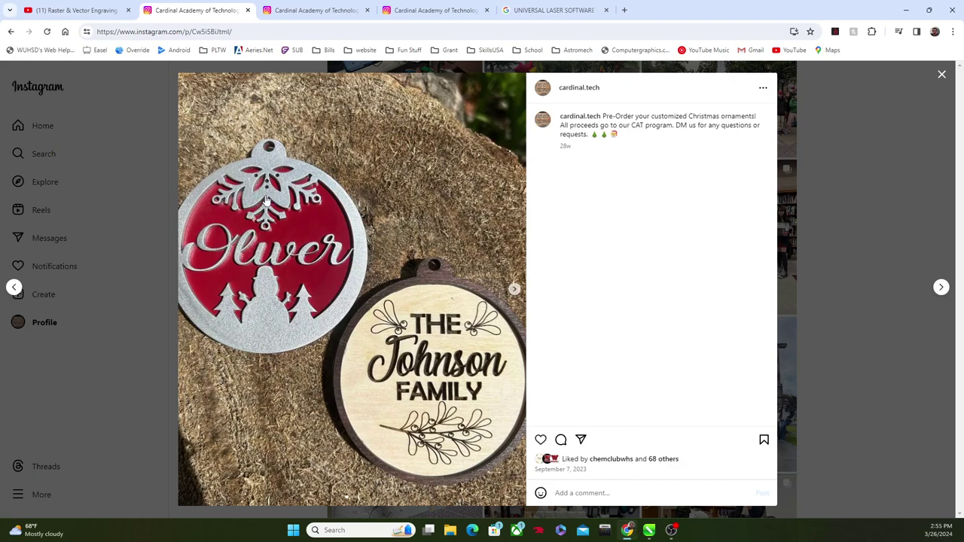
{"action": "left_click", "coordinate": [630, 532]}
{"action": "left_click", "coordinate": [633, 533]}
{"action": "left_click", "coordinate": [624, 12]}
{"action": "type", "text": "s"}
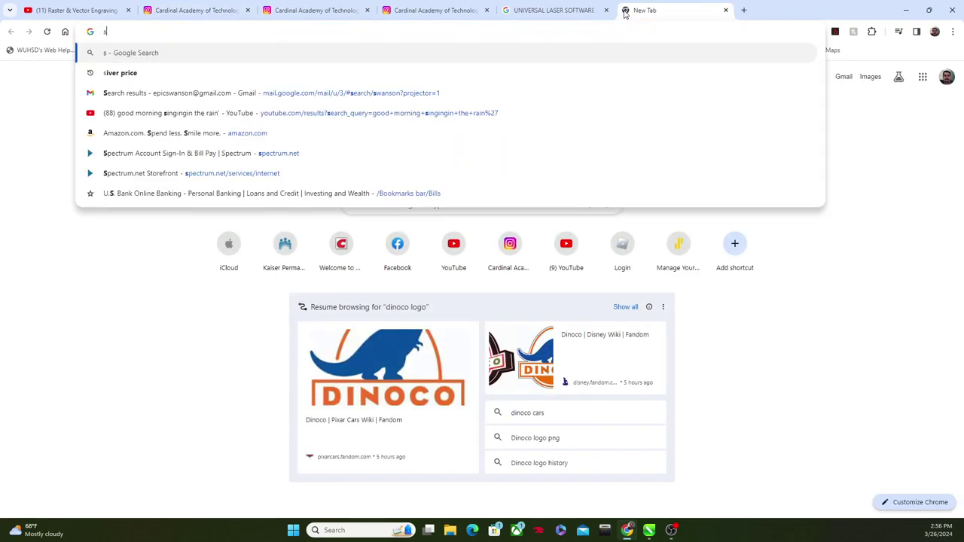
{"action": "type", "text": "nowm"}
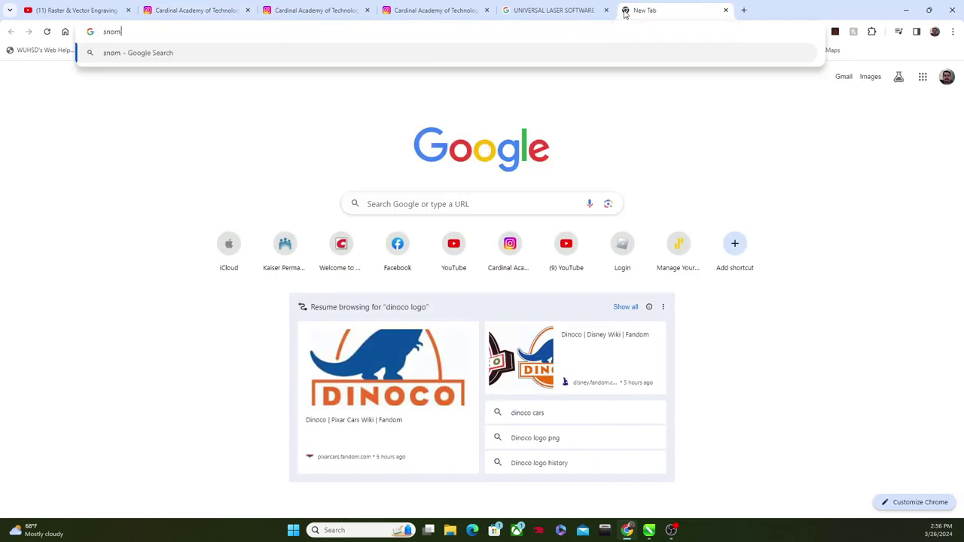
{"action": "type", "text": "an svg"}
{"action": "key", "text": "Return"}
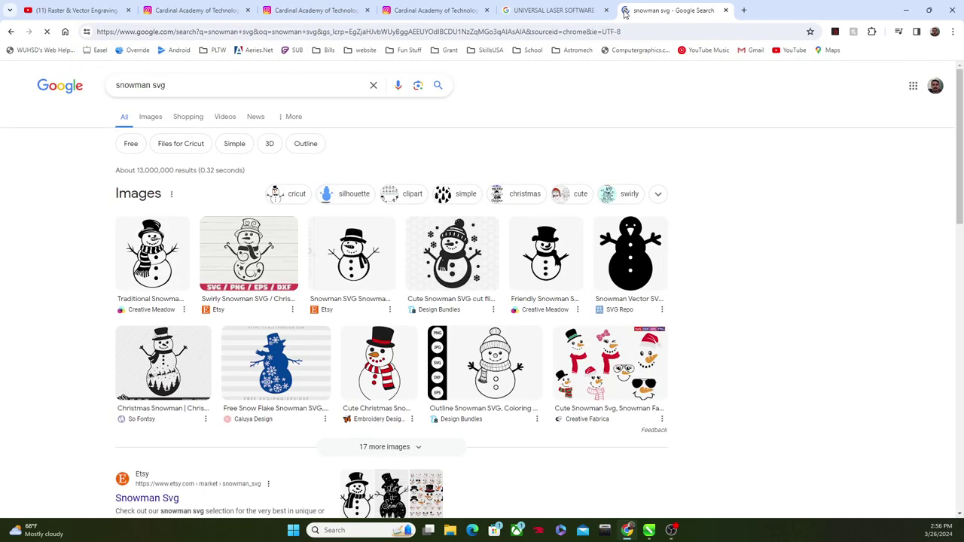
Glance at the other Instagram ornament posts, then return to the snowman svg results.
{"action": "scroll", "coordinate": [627, 249], "scroll_direction": "down", "scroll_amount": 3}
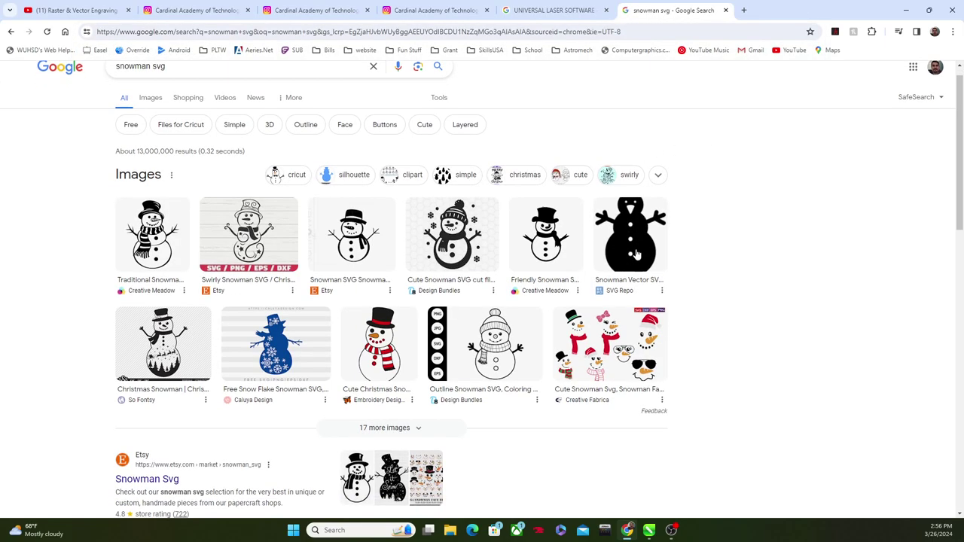
{"action": "scroll", "coordinate": [626, 254], "scroll_direction": "up", "scroll_amount": 2}
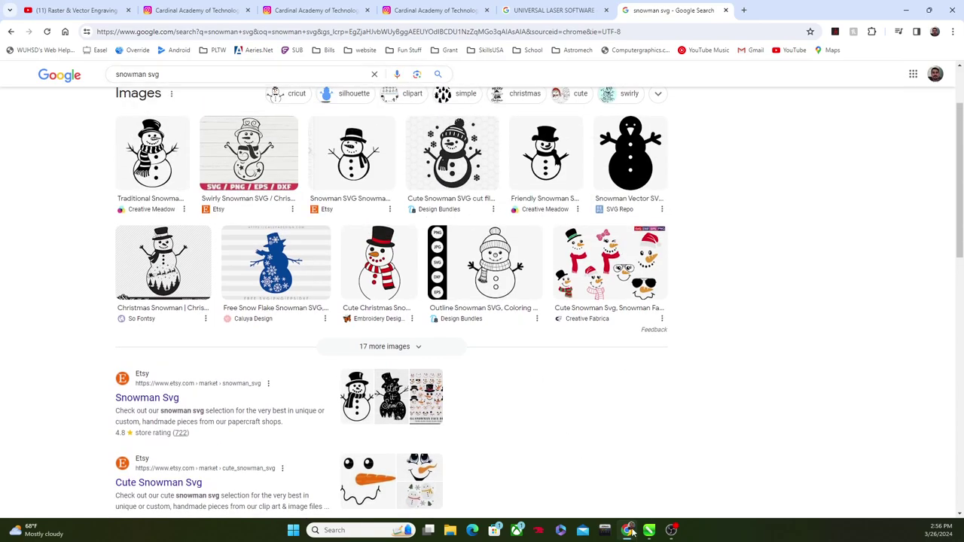
{"action": "left_click", "coordinate": [450, 10]}
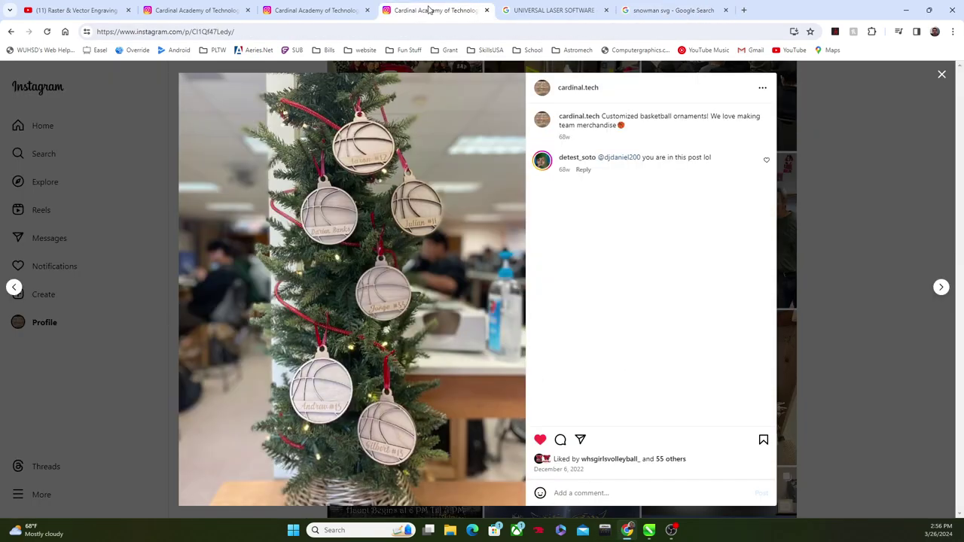
{"action": "left_click", "coordinate": [320, 10]}
{"action": "left_click", "coordinate": [233, 5]}
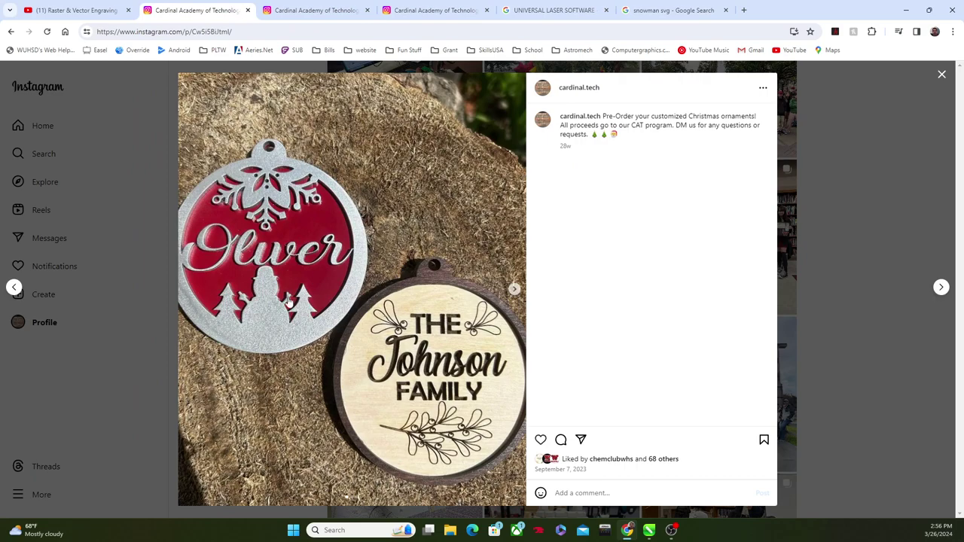
{"action": "left_click", "coordinate": [644, 6]}
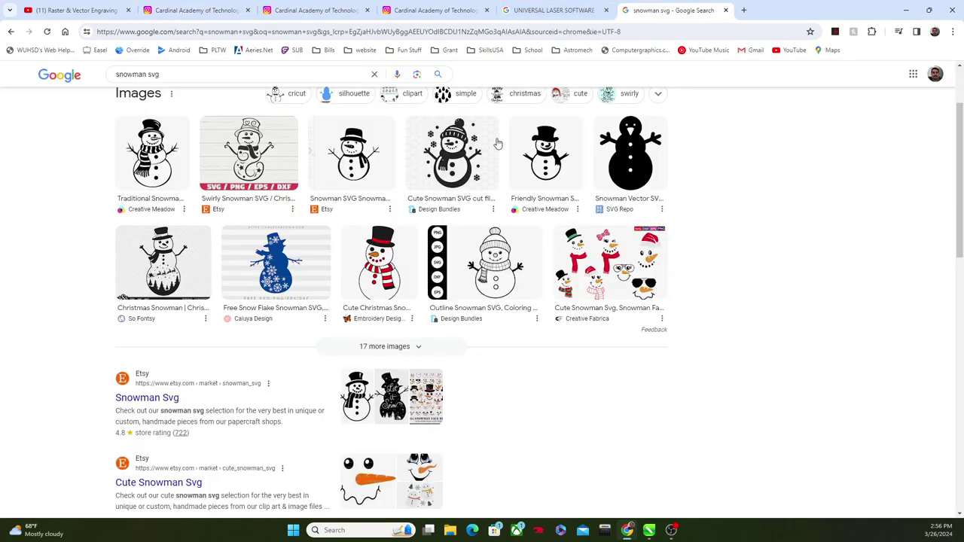
{"action": "scroll", "coordinate": [497, 143], "scroll_direction": "up", "scroll_amount": 2}
Change the search to 'snowman silhouette'.
{"action": "double_click", "coordinate": [158, 85]}
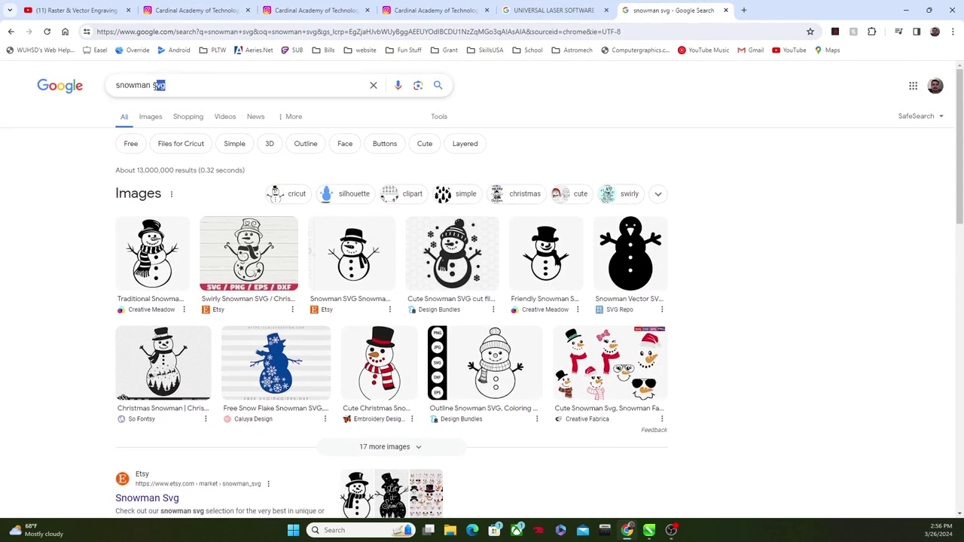
{"action": "type", "text": "sil"}
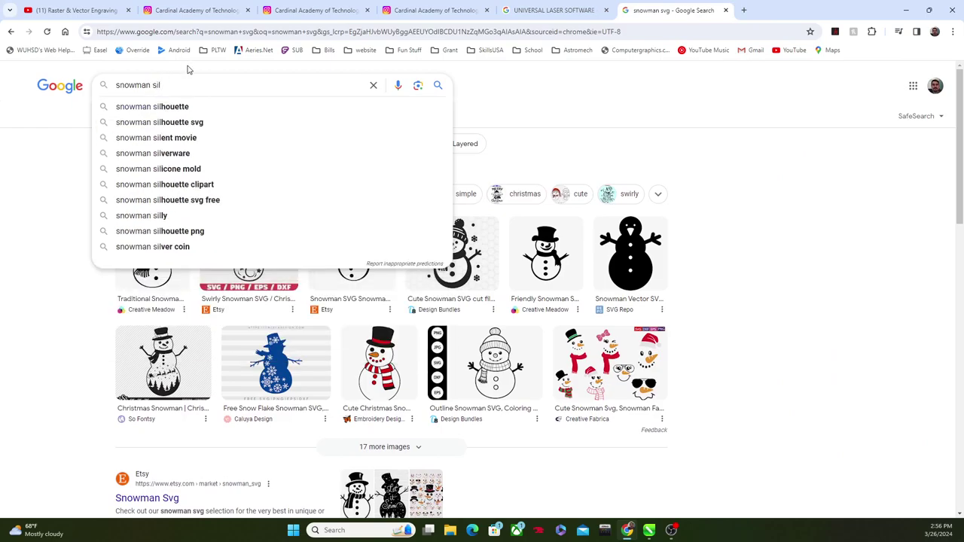
{"action": "left_click", "coordinate": [158, 108]}
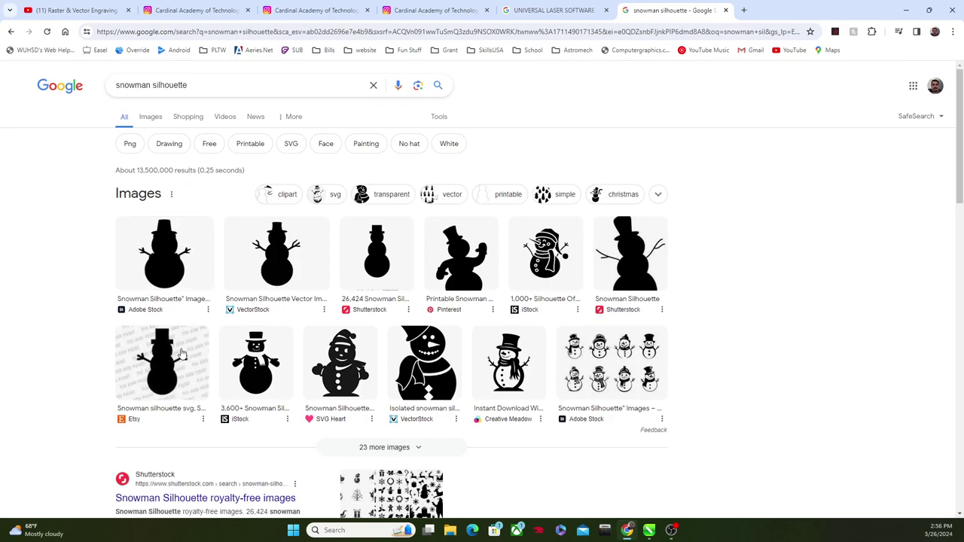
Save the first snowman silhouette image as snowman.jpg.
{"action": "left_click", "coordinate": [173, 258]}
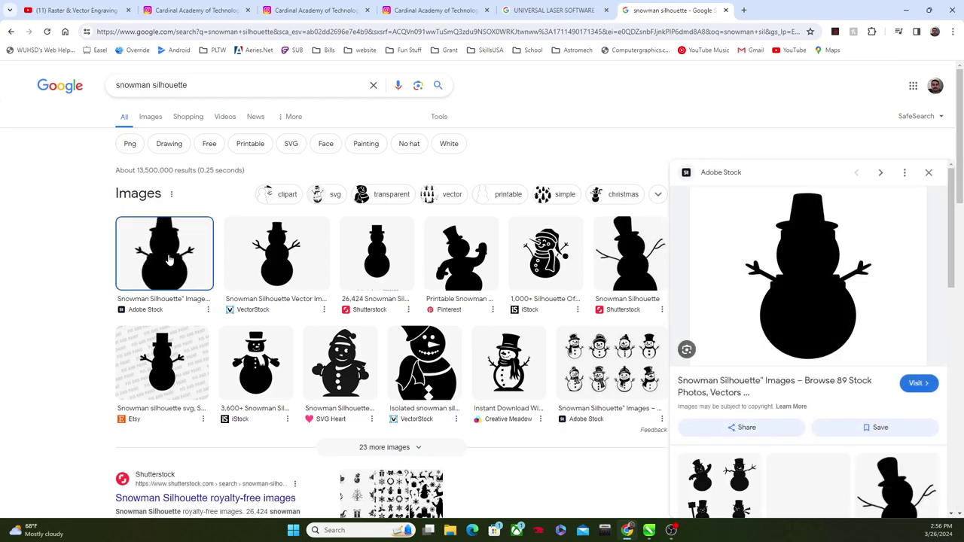
{"action": "right_click", "coordinate": [792, 317]}
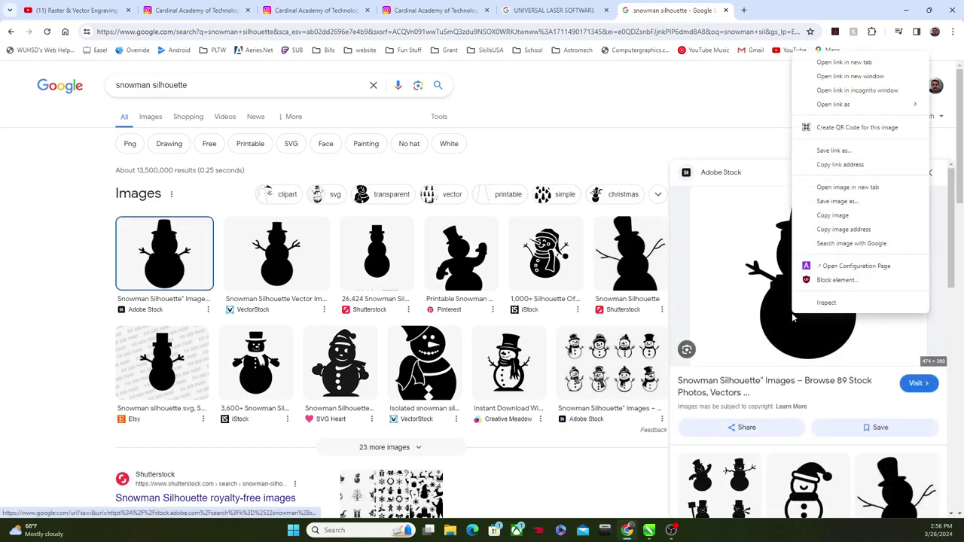
{"action": "left_click", "coordinate": [836, 201]}
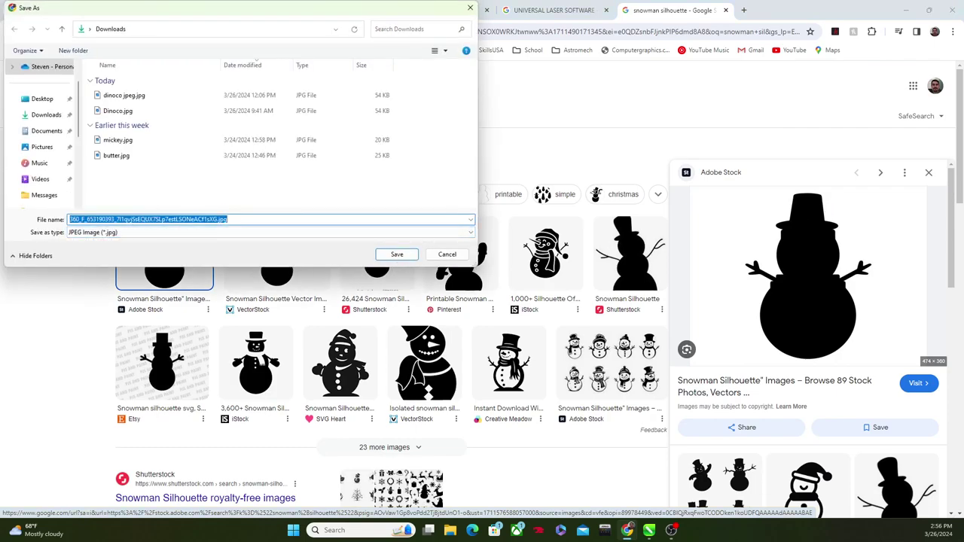
{"action": "type", "text": "snowma"}
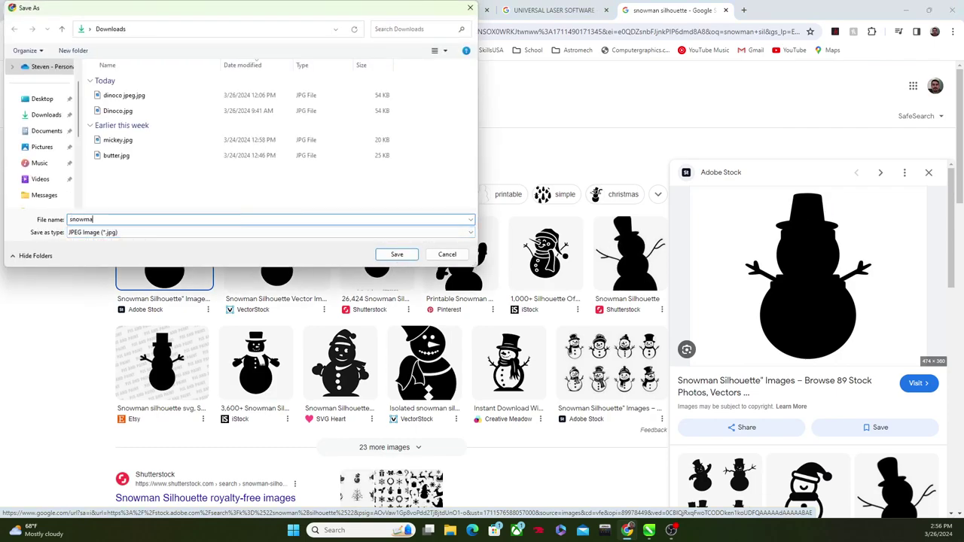
{"action": "type", "text": "n"}
{"action": "key", "text": "Return"}
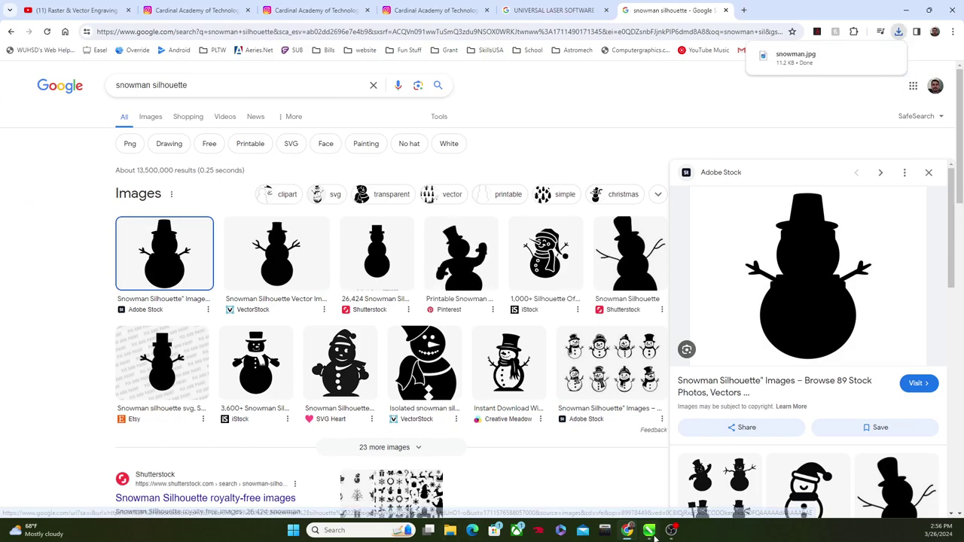
Import snowman.jpg into CorelDRAW and place it beside the ornament.
{"action": "mouse_move", "coordinate": [649, 531]}
{"action": "left_click", "coordinate": [609, 482]}
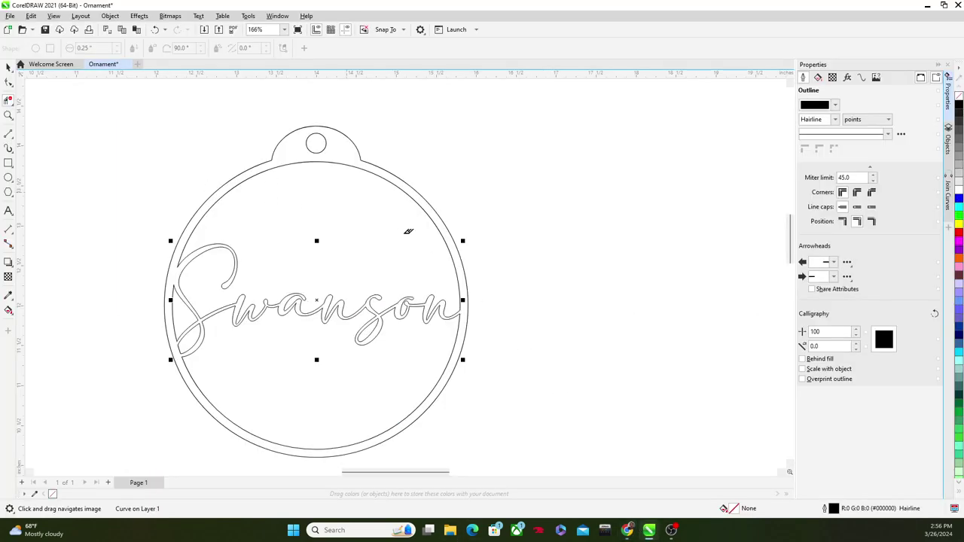
{"action": "scroll", "coordinate": [331, 272], "scroll_direction": "down", "scroll_amount": 1}
{"action": "left_click", "coordinate": [10, 16]}
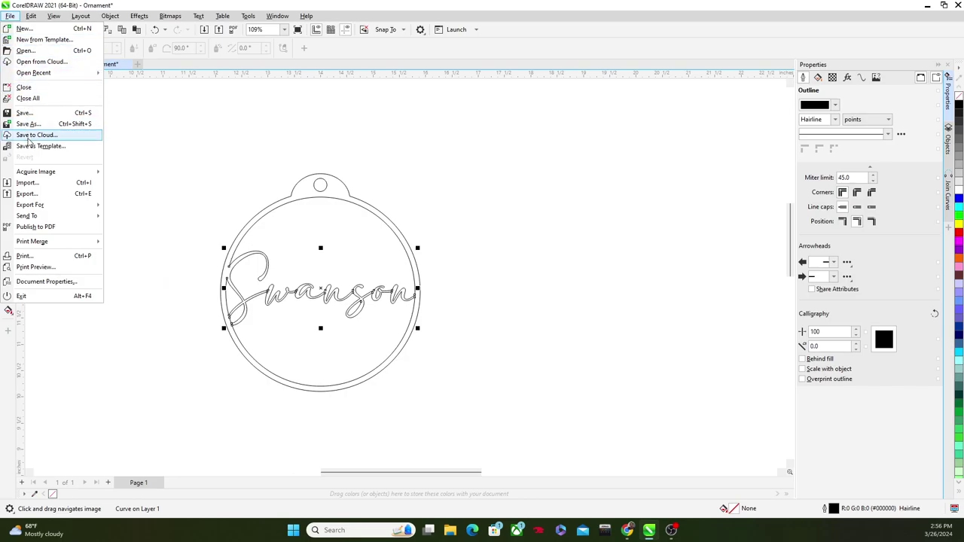
{"action": "left_click", "coordinate": [26, 183]}
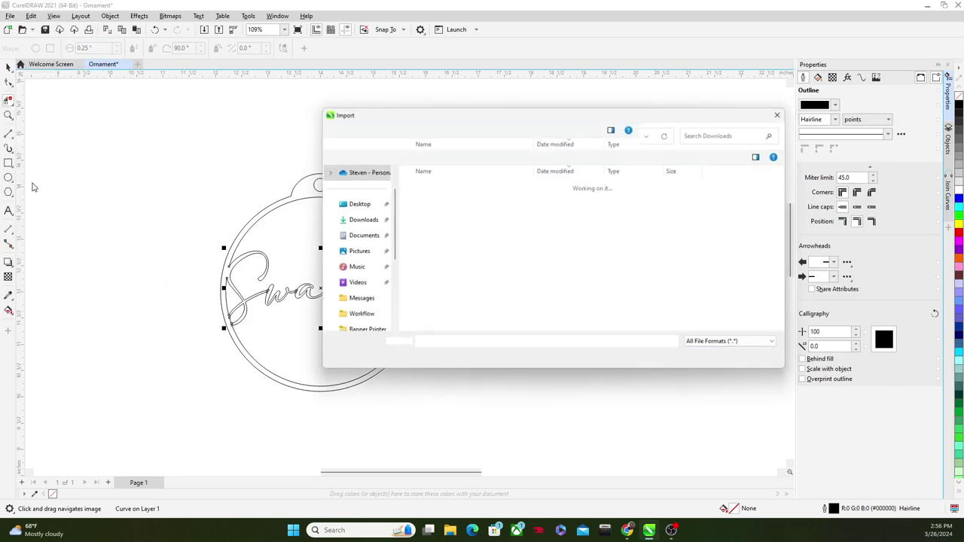
{"action": "double_click", "coordinate": [446, 206]}
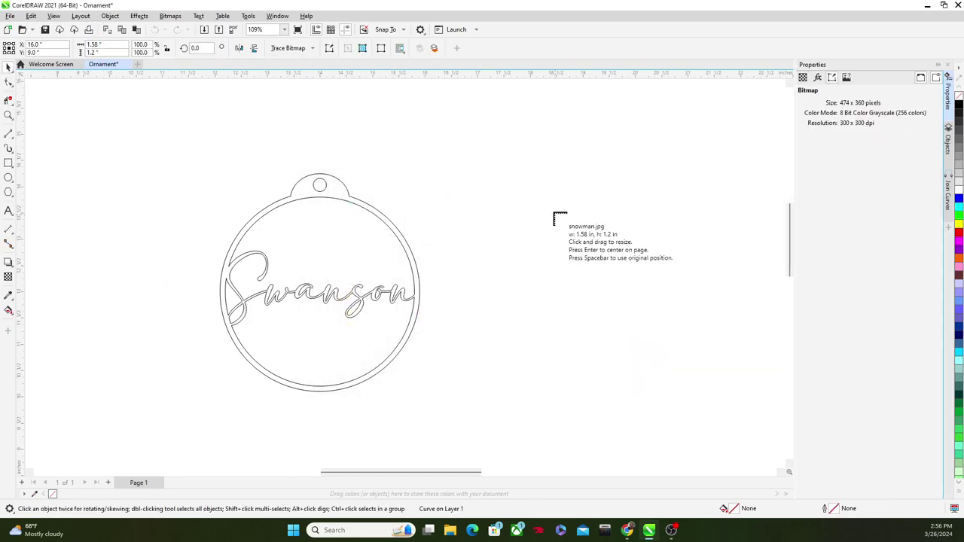
{"action": "left_click", "coordinate": [535, 185]}
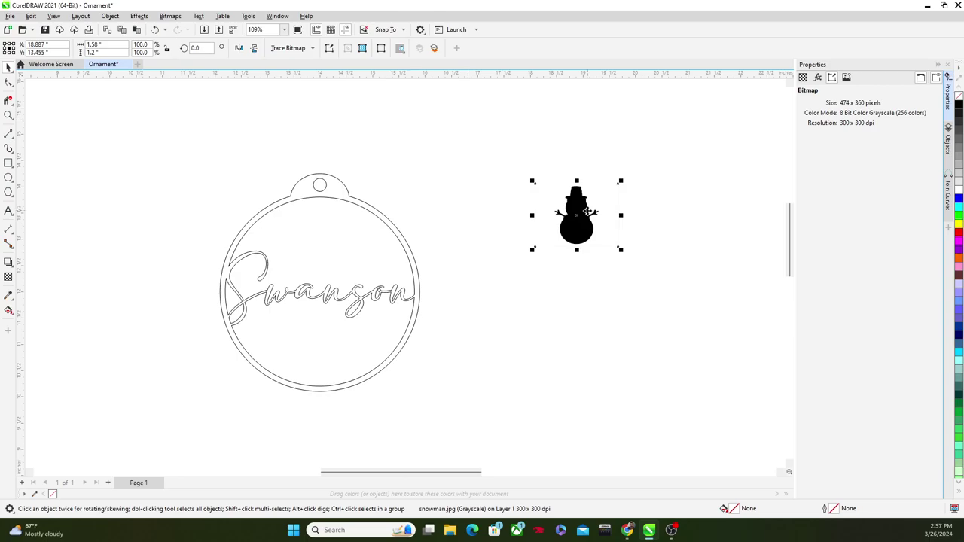
{"action": "key", "text": "Left"}
{"action": "key", "text": "Up"}
Start a Line Art outline trace of the snowman bitmap in PowerTRACE.
{"action": "left_click", "coordinate": [312, 48]}
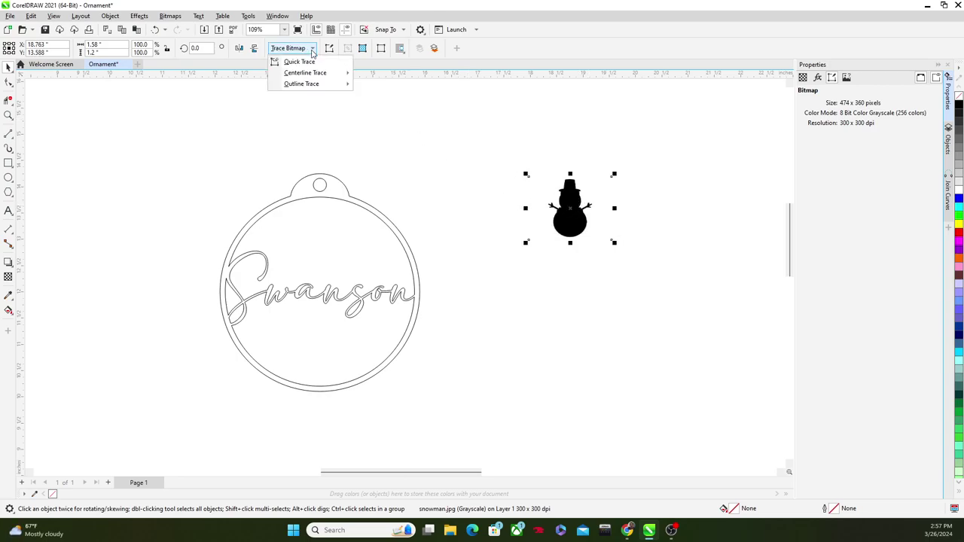
{"action": "mouse_move", "coordinate": [312, 84]}
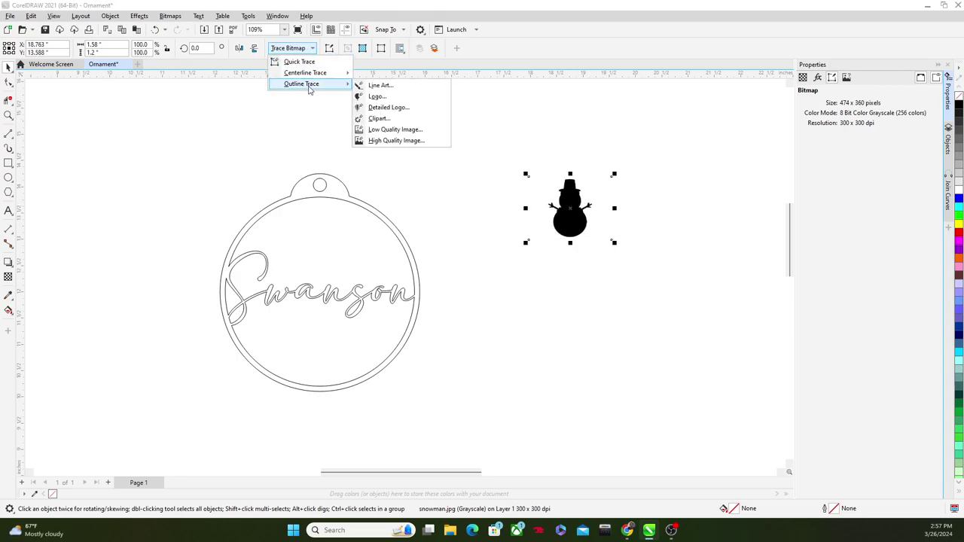
{"action": "left_click", "coordinate": [387, 87]}
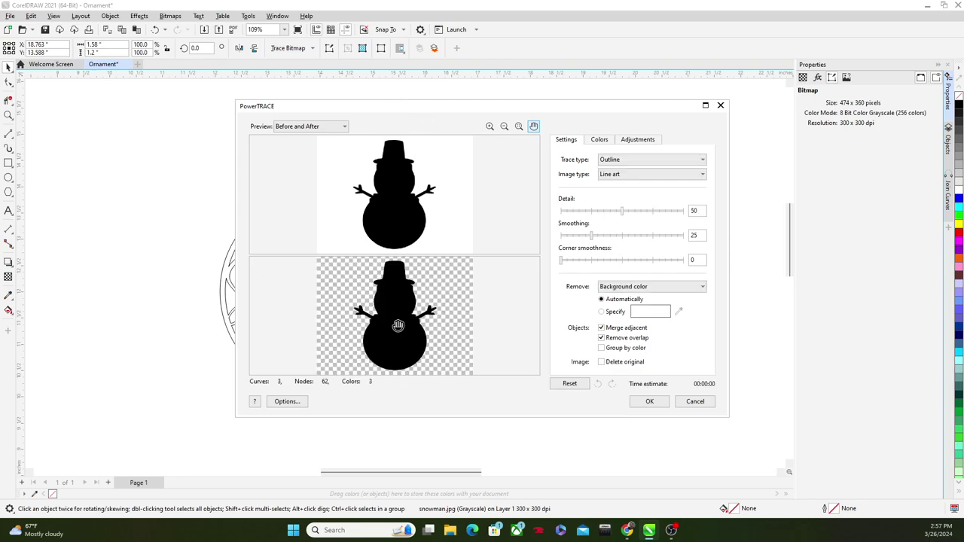
Accept the traced snowman, move it into the ornament below Swanson and enlarge it to 126%.
{"action": "left_click", "coordinate": [640, 404]}
{"action": "mouse_move", "coordinate": [570, 219]}
{"action": "left_mouse_down"}
{"action": "mouse_move", "coordinate": [524, 286]}
{"action": "mouse_move", "coordinate": [503, 298]}
{"action": "mouse_move", "coordinate": [320, 360]}
{"action": "left_mouse_up"}
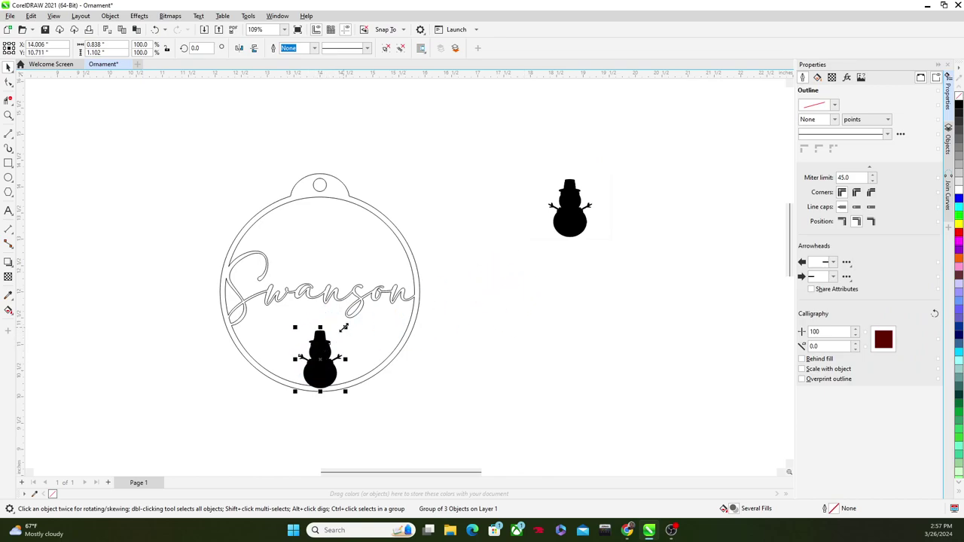
{"action": "left_click_drag", "start_coordinate": [343, 328], "coordinate": [360, 311]}
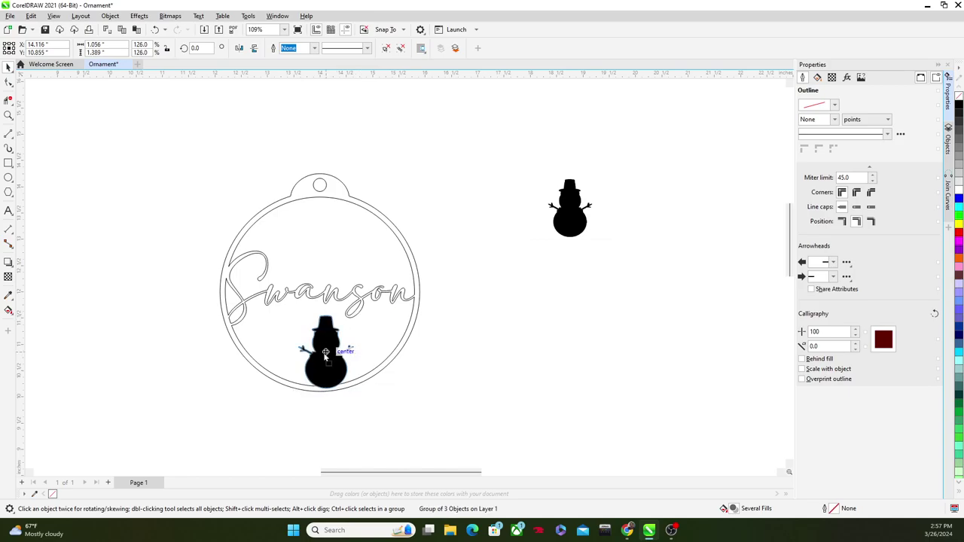
{"action": "scroll", "coordinate": [313, 350], "scroll_direction": "up", "scroll_amount": 9}
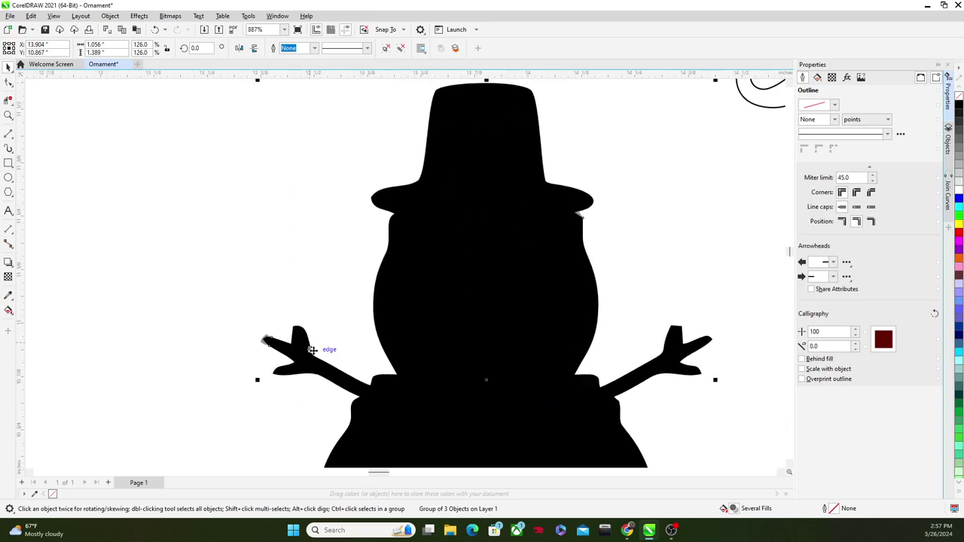
{"action": "scroll", "coordinate": [284, 336], "scroll_direction": "down", "scroll_amount": 8}
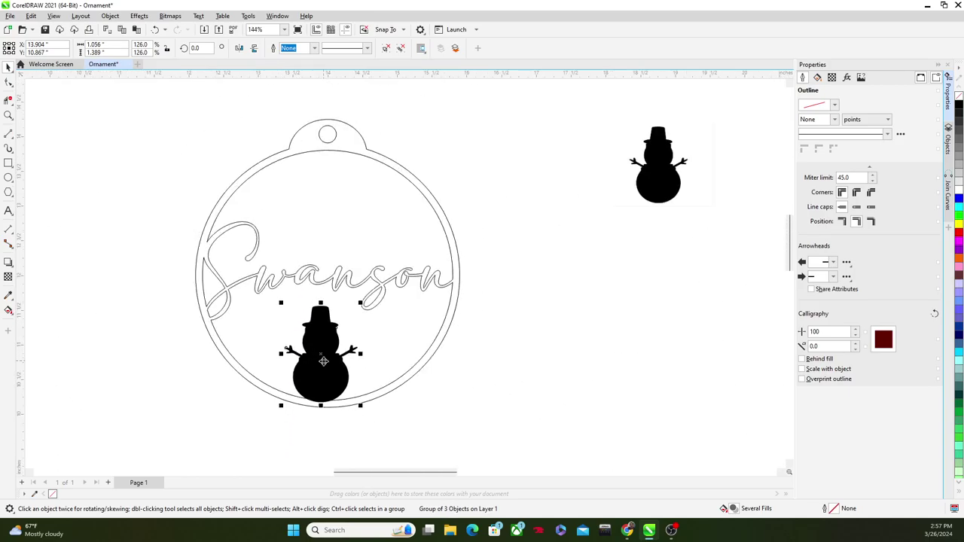
{"action": "scroll", "coordinate": [323, 362], "scroll_direction": "down", "scroll_amount": 2}
{"action": "scroll", "coordinate": [323, 362], "scroll_direction": "up", "scroll_amount": 4}
{"action": "left_click_drag", "start_coordinate": [386, 363], "coordinate": [297, 356]}
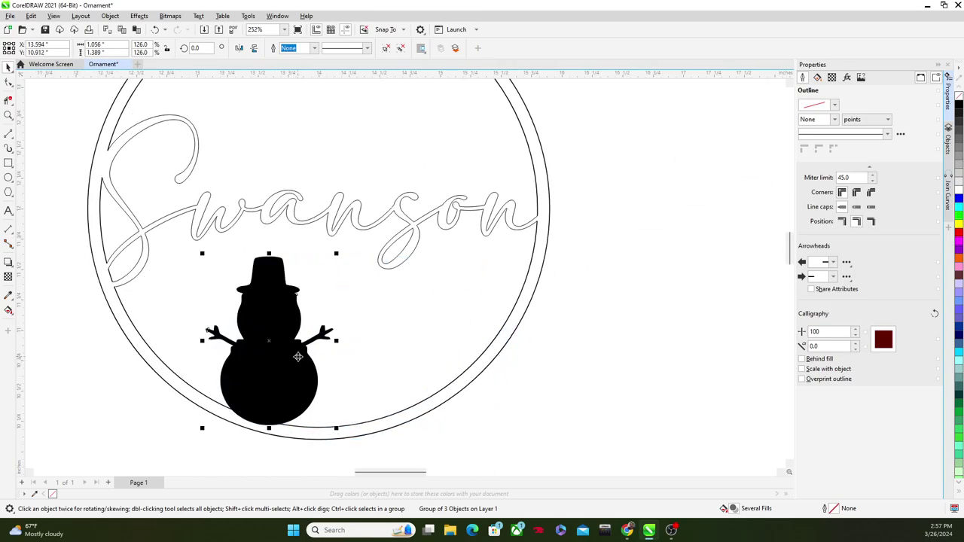
{"action": "scroll", "coordinate": [299, 356], "scroll_direction": "down", "scroll_amount": 4}
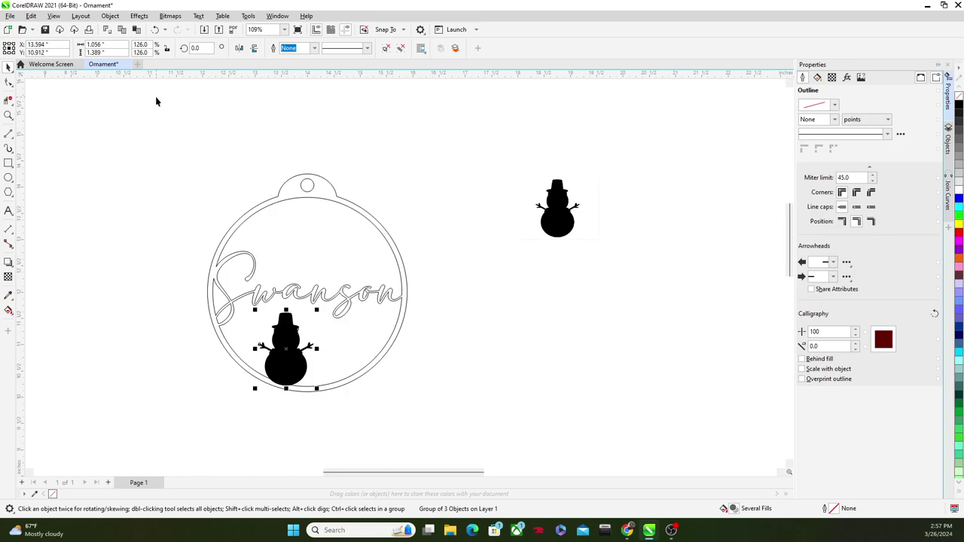
Set the snowman's X position to 14.0 inches and lower it slightly toward the ring.
{"action": "left_click", "coordinate": [59, 45]}
{"action": "type", "text": "12"}
{"action": "key", "text": "Return"}
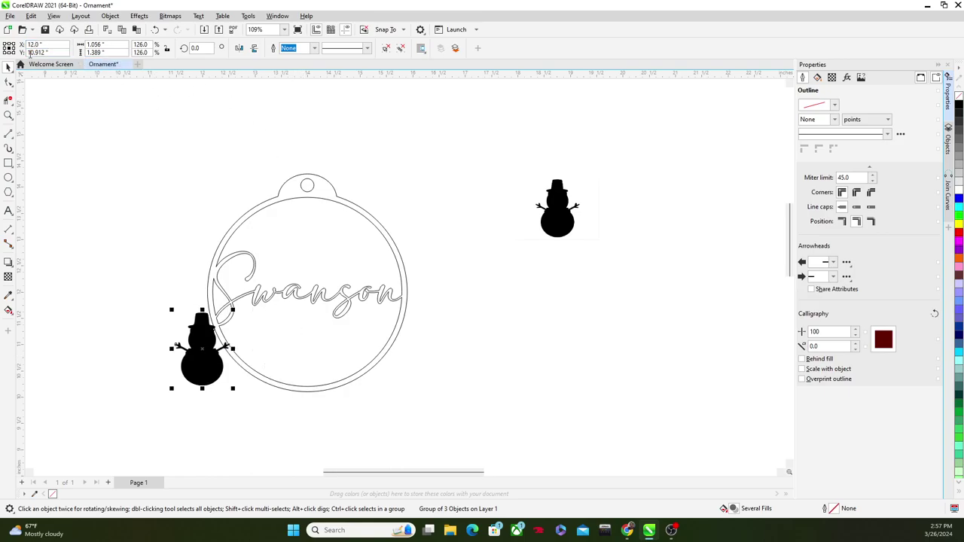
{"action": "left_click", "coordinate": [33, 46]}
{"action": "type", "text": "14"}
{"action": "key", "text": "Return"}
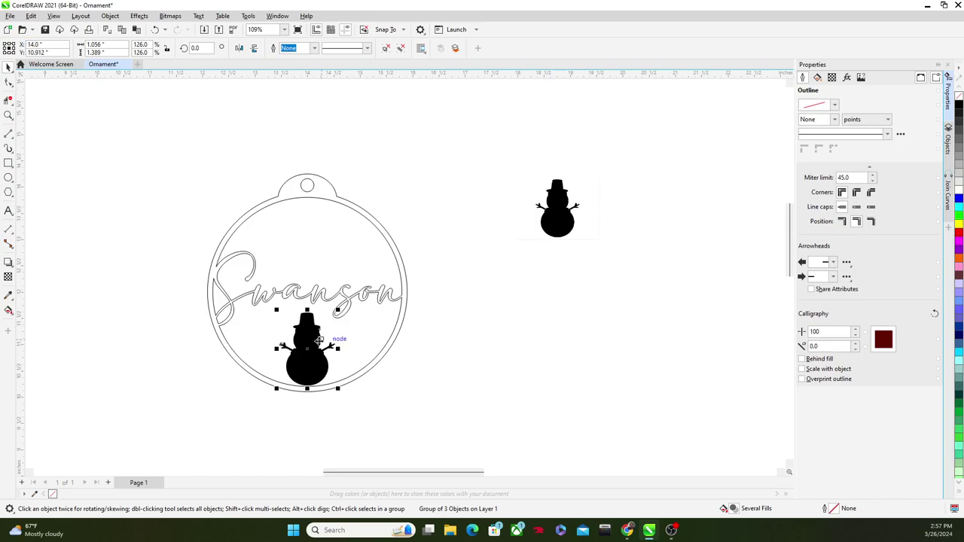
{"action": "scroll", "coordinate": [311, 351], "scroll_direction": "up", "scroll_amount": 2}
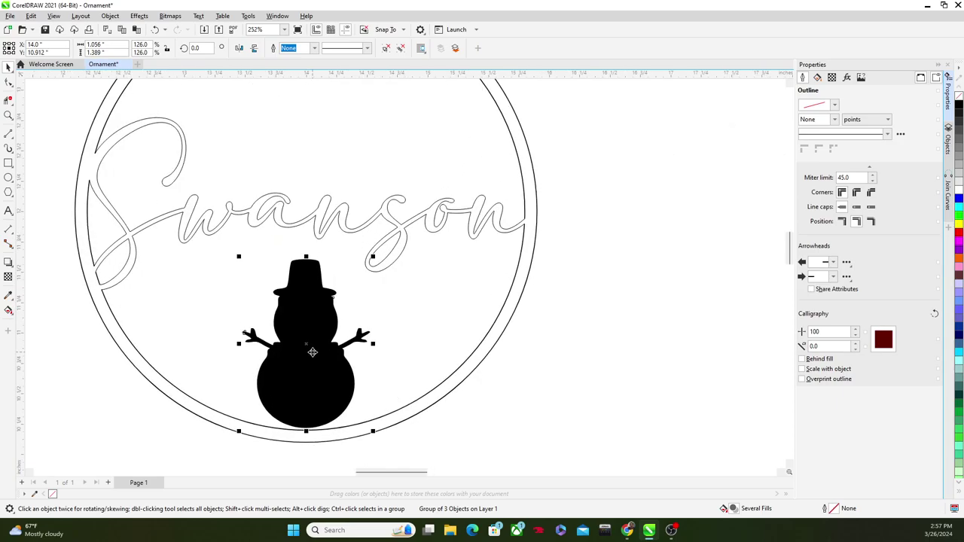
{"action": "left_click_drag", "start_coordinate": [312, 346], "coordinate": [311, 353]}
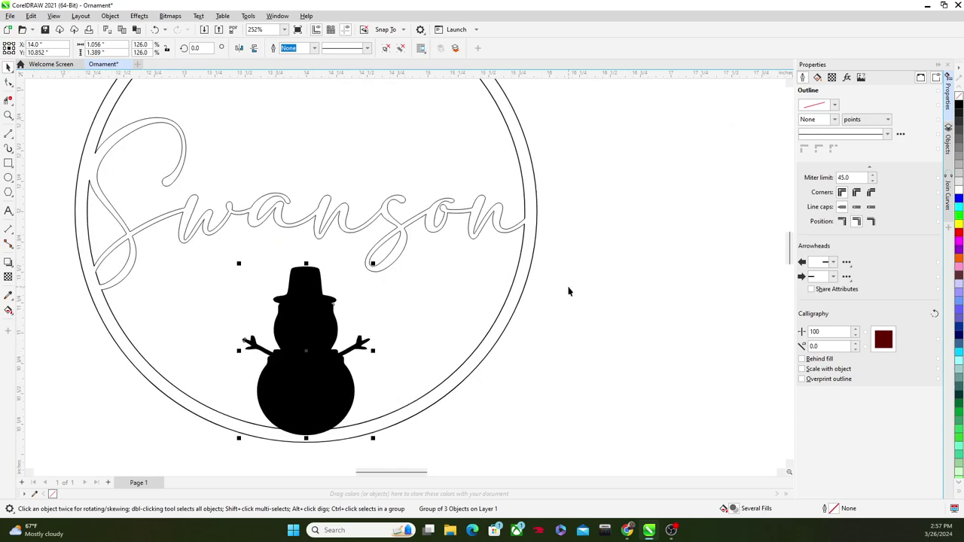
Nudge the snowman down and give it no fill with a hairline outline.
{"action": "key", "text": "Down"}
{"action": "key", "text": "Down"}
{"action": "key", "text": "Down"}
{"action": "key", "text": "Down"}
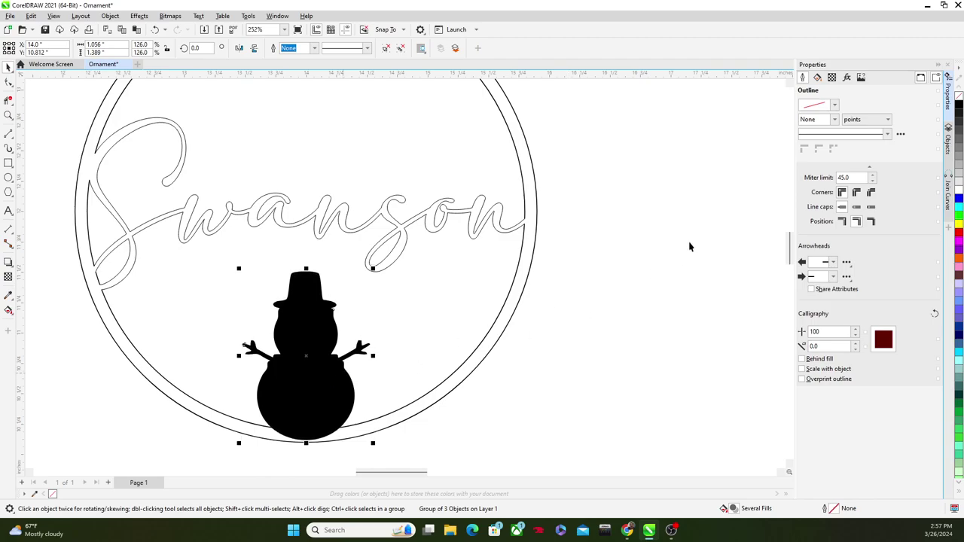
{"action": "left_click", "coordinate": [818, 77]}
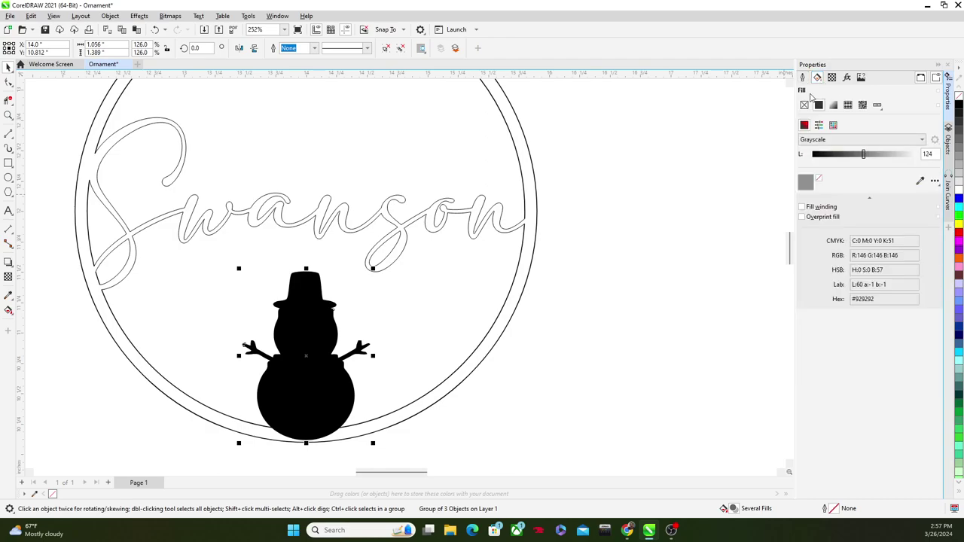
{"action": "left_click", "coordinate": [803, 105]}
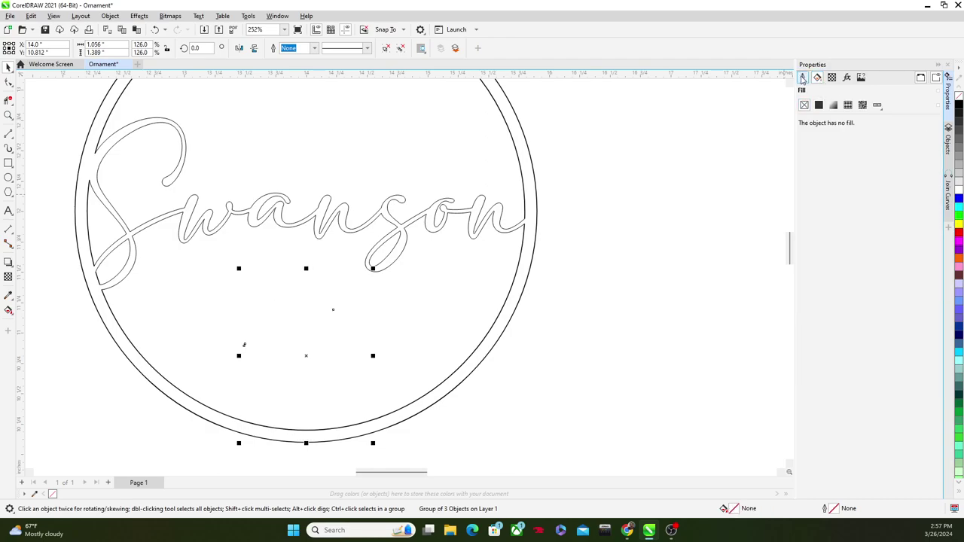
{"action": "left_click", "coordinate": [802, 77]}
{"action": "left_click", "coordinate": [834, 119]}
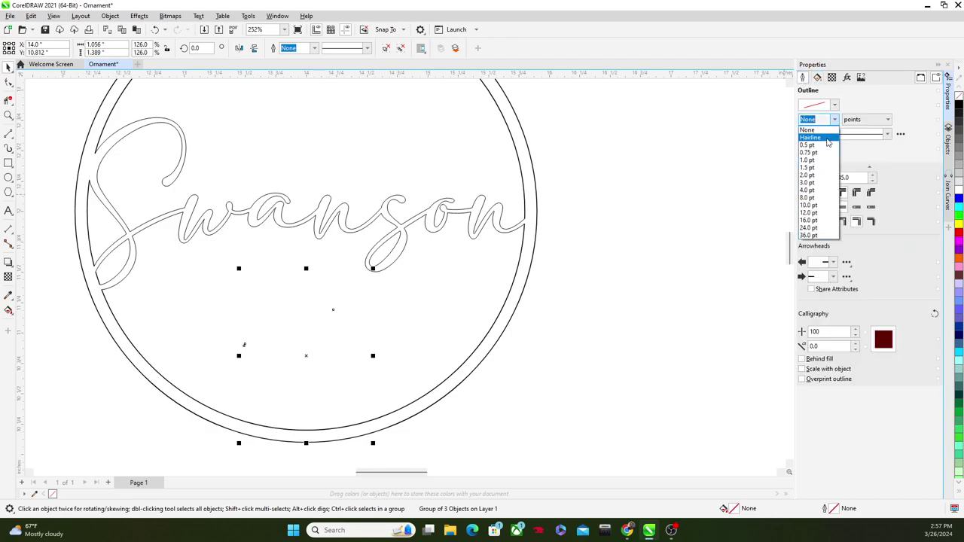
{"action": "left_click", "coordinate": [813, 135]}
Trim the snowman's arc below the ring and the inner ring segment behind it.
{"action": "left_click", "coordinate": [8, 100]}
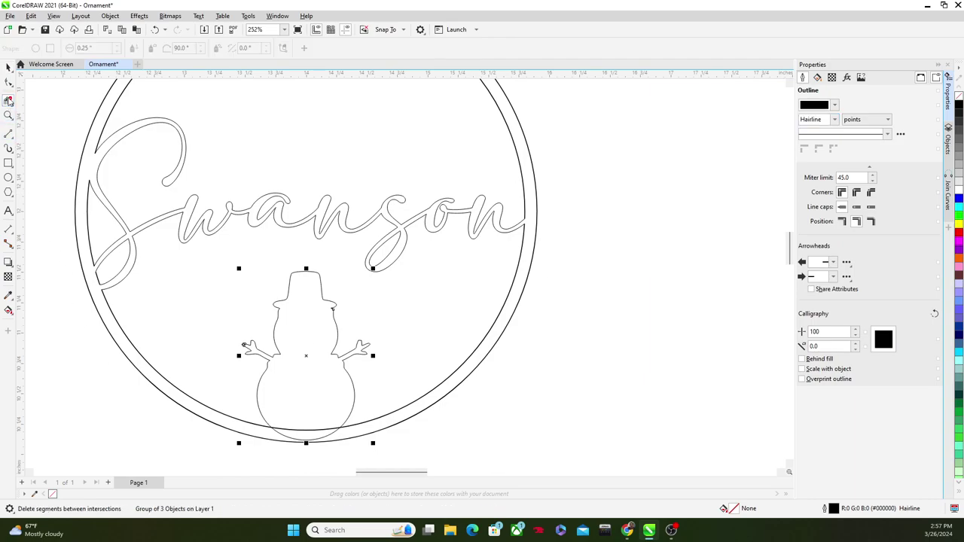
{"action": "scroll", "coordinate": [294, 430], "scroll_direction": "up", "scroll_amount": 6}
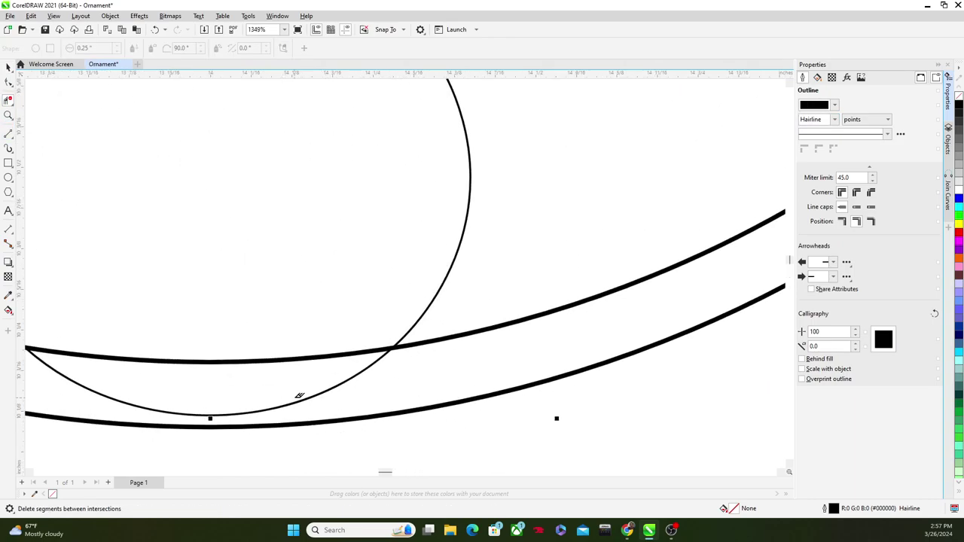
{"action": "left_click", "coordinate": [312, 399]}
{"action": "left_click", "coordinate": [286, 342]}
{"action": "scroll", "coordinate": [290, 383], "scroll_direction": "down", "scroll_amount": 6}
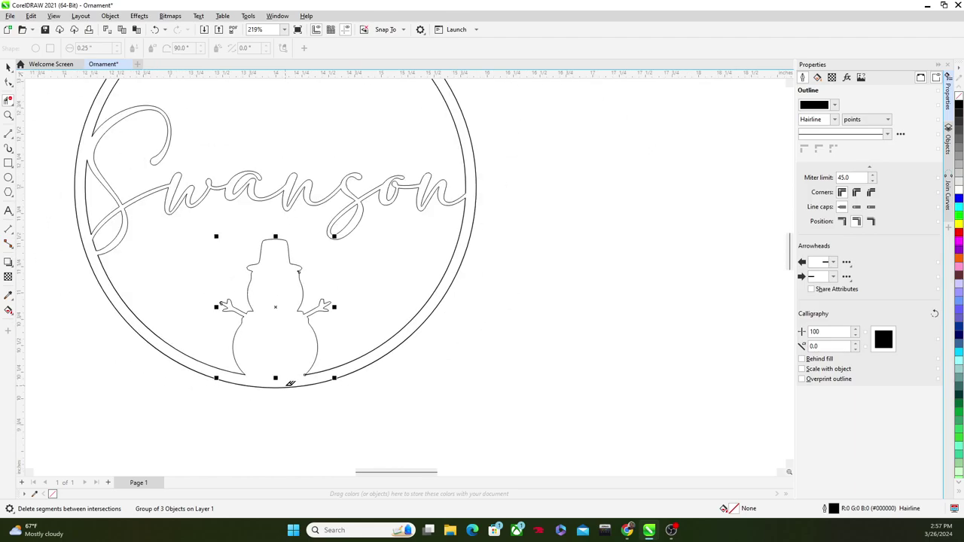
{"action": "scroll", "coordinate": [202, 302], "scroll_direction": "down", "scroll_amount": 1}
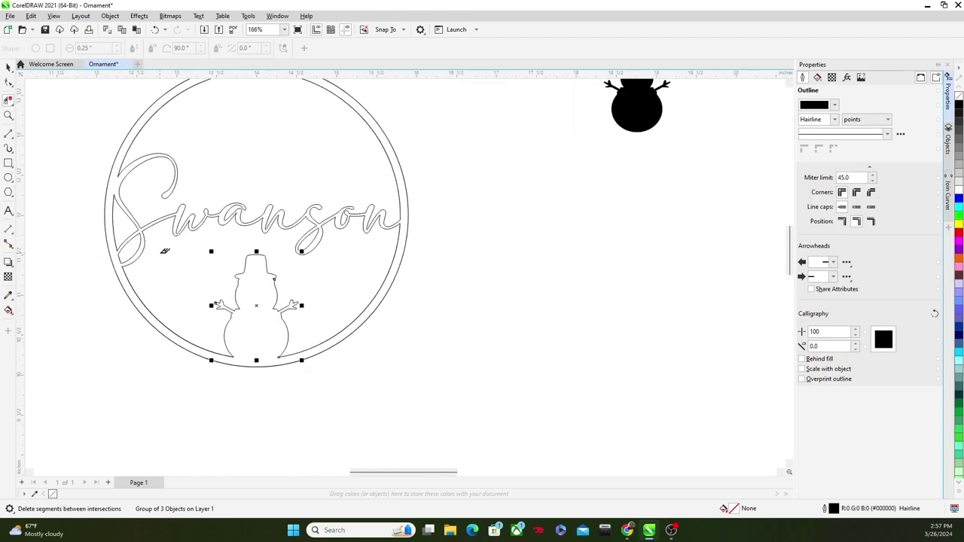
Glance at ornament reference posts, then search Google for 'christmas tree silhouette'.
{"action": "left_click", "coordinate": [631, 531]}
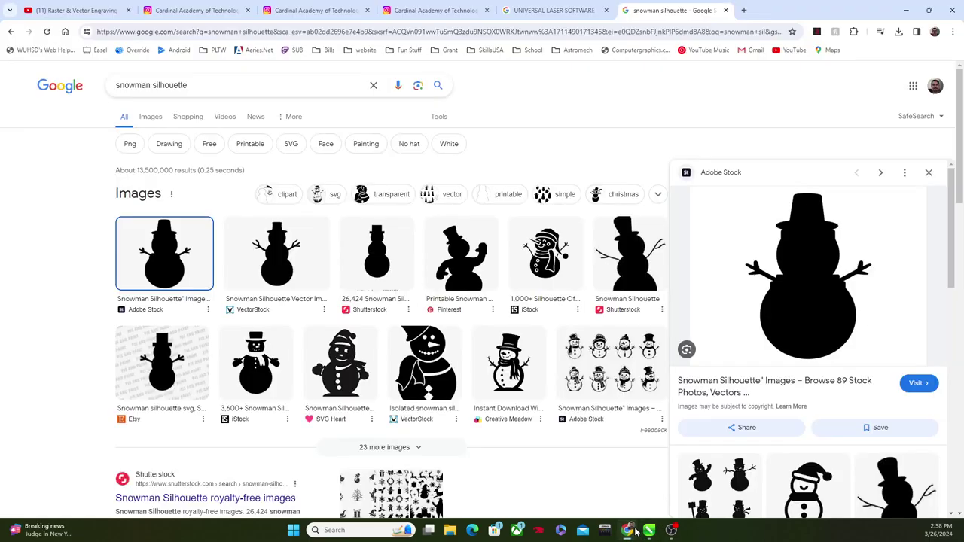
{"action": "left_click", "coordinate": [435, 10]}
{"action": "left_click", "coordinate": [234, 5]}
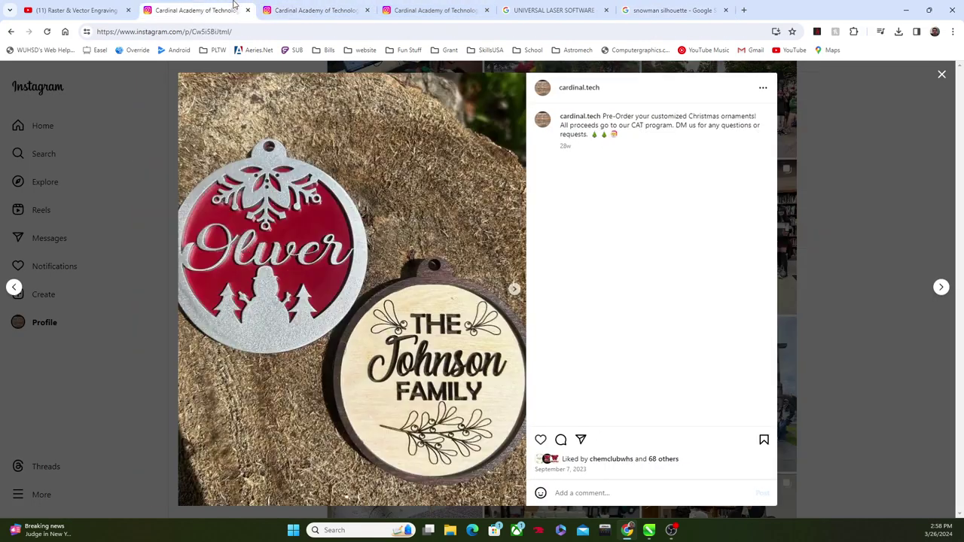
{"action": "left_click", "coordinate": [636, 11]}
{"action": "left_click_drag", "start_coordinate": [295, 88], "coordinate": [85, 66]}
{"action": "left_click", "coordinate": [116, 84]}
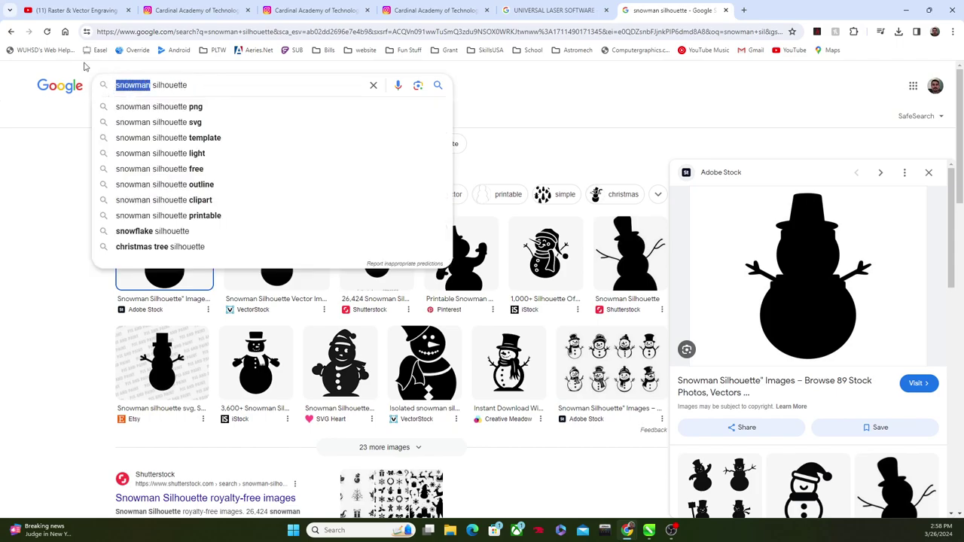
{"action": "type", "text": "christma"}
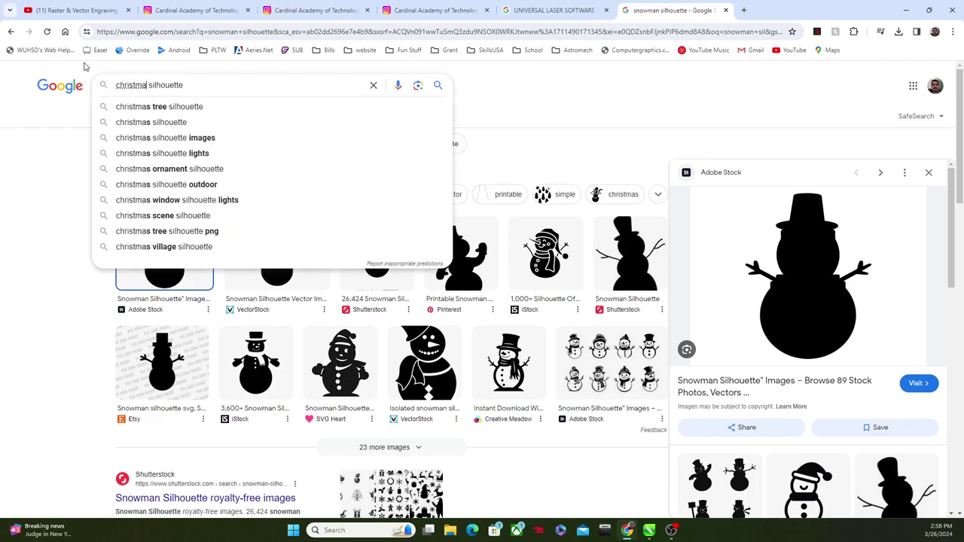
{"action": "type", "text": "s tree"}
{"action": "key", "text": "Return"}
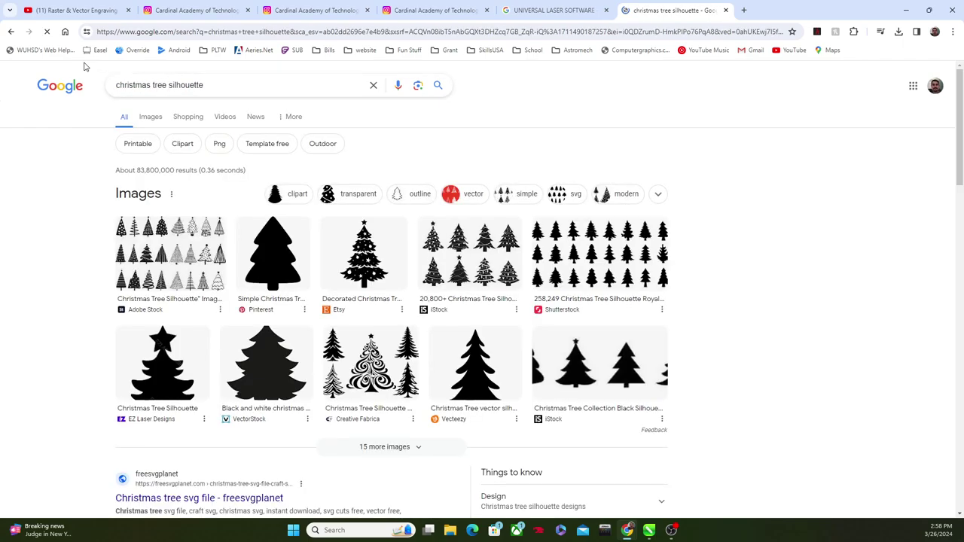
Save the Vecteezy tree silhouette image to Downloads and return to CorelDRAW.
{"action": "scroll", "coordinate": [179, 279], "scroll_direction": "down", "scroll_amount": 2}
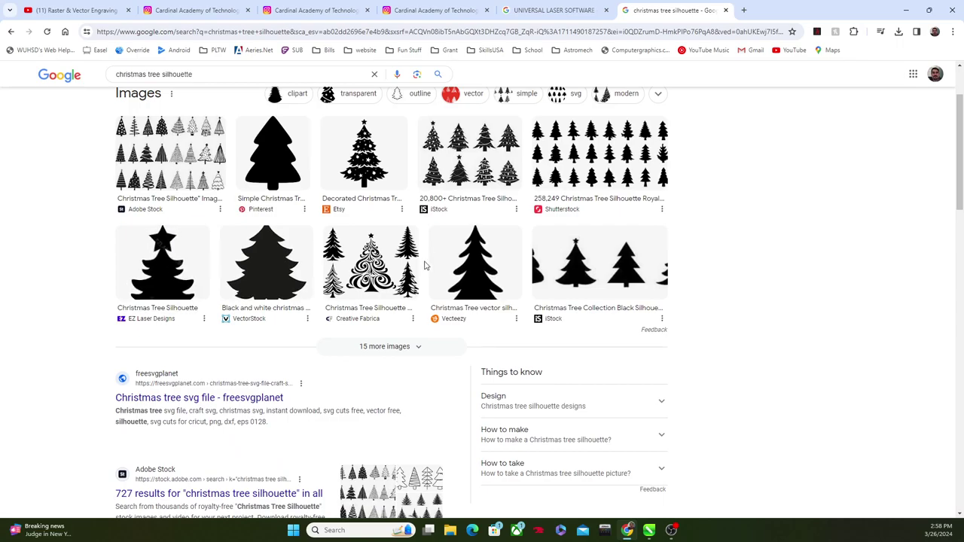
{"action": "left_click", "coordinate": [472, 273]}
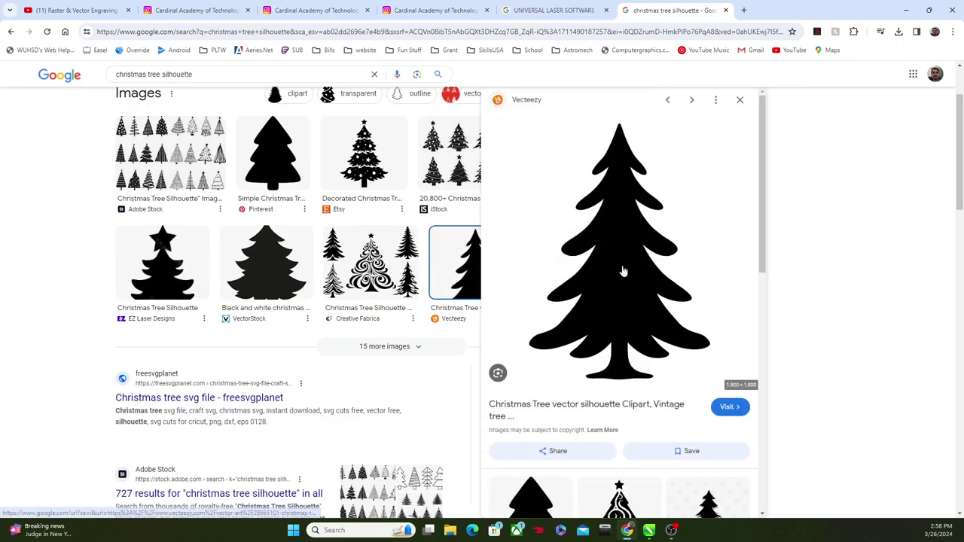
{"action": "right_click", "coordinate": [622, 268]}
{"action": "left_click", "coordinate": [667, 174]}
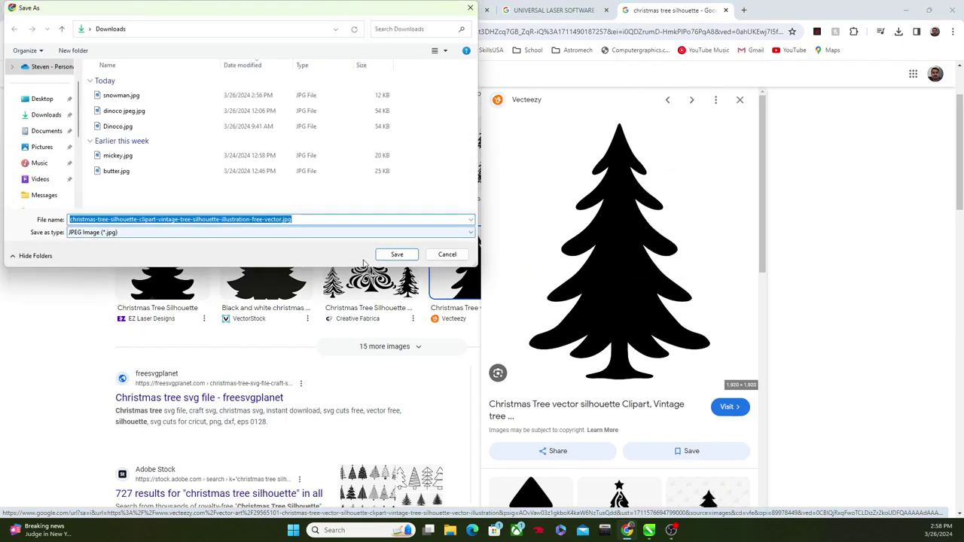
{"action": "left_click", "coordinate": [396, 254]}
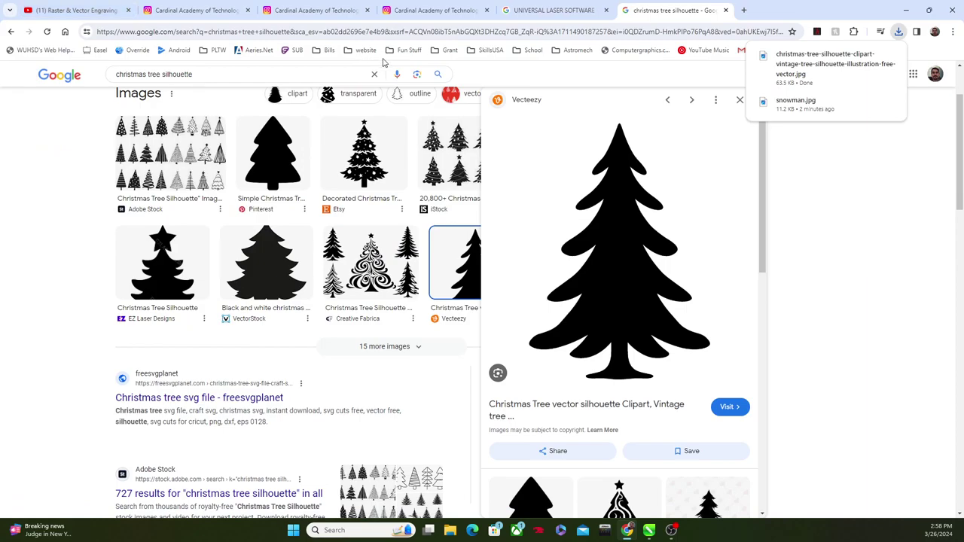
{"action": "left_click", "coordinate": [650, 531]}
Import the christmas-tree JPG and place it on the page beside the ornament.
{"action": "left_click", "coordinate": [11, 19]}
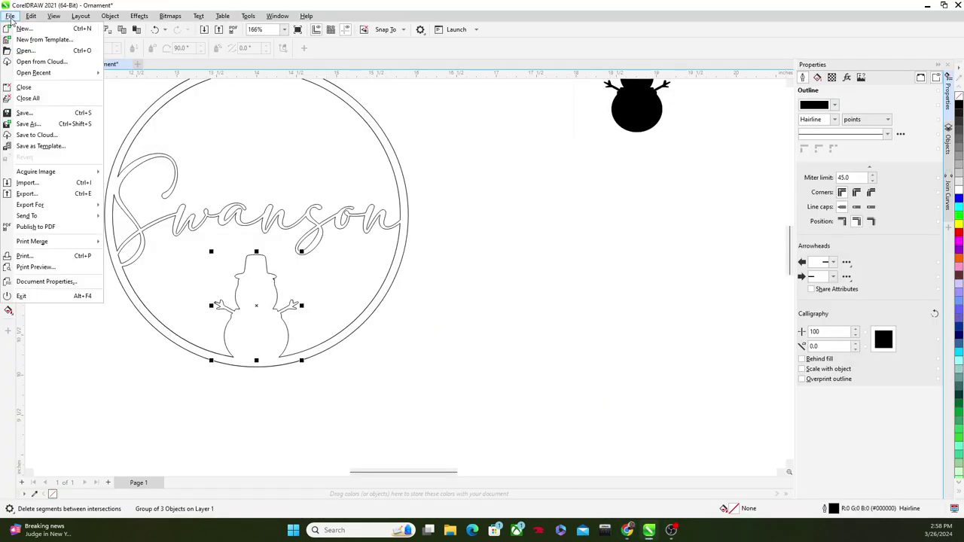
{"action": "left_click", "coordinate": [27, 183]}
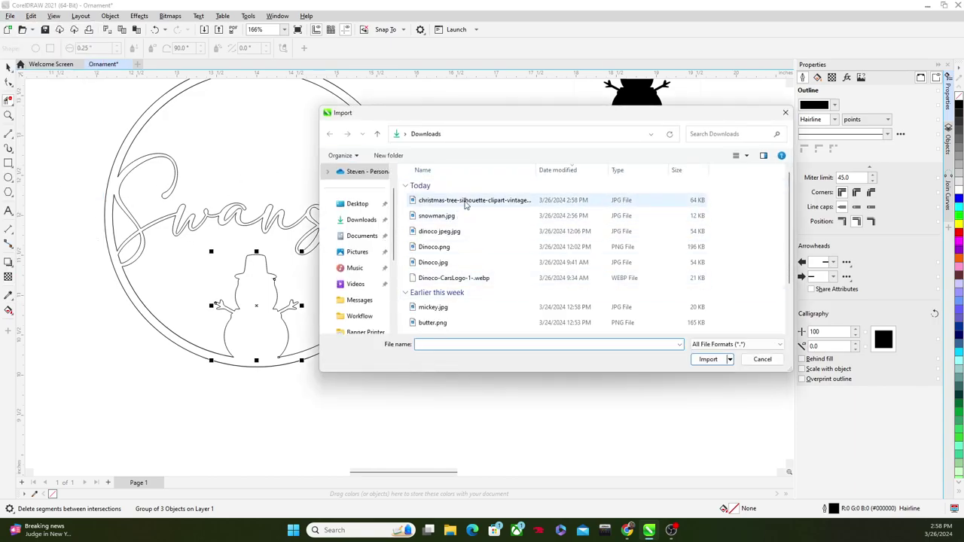
{"action": "double_click", "coordinate": [465, 200]}
{"action": "left_click", "coordinate": [486, 216]}
{"action": "scroll", "coordinate": [580, 302], "scroll_direction": "down", "scroll_amount": 3}
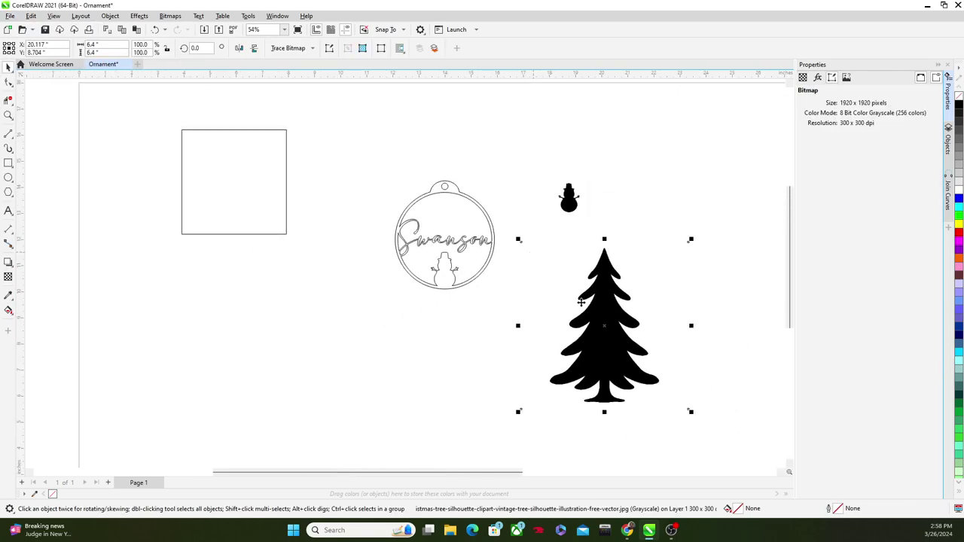
{"action": "left_click_drag", "start_coordinate": [580, 302], "coordinate": [580, 297]}
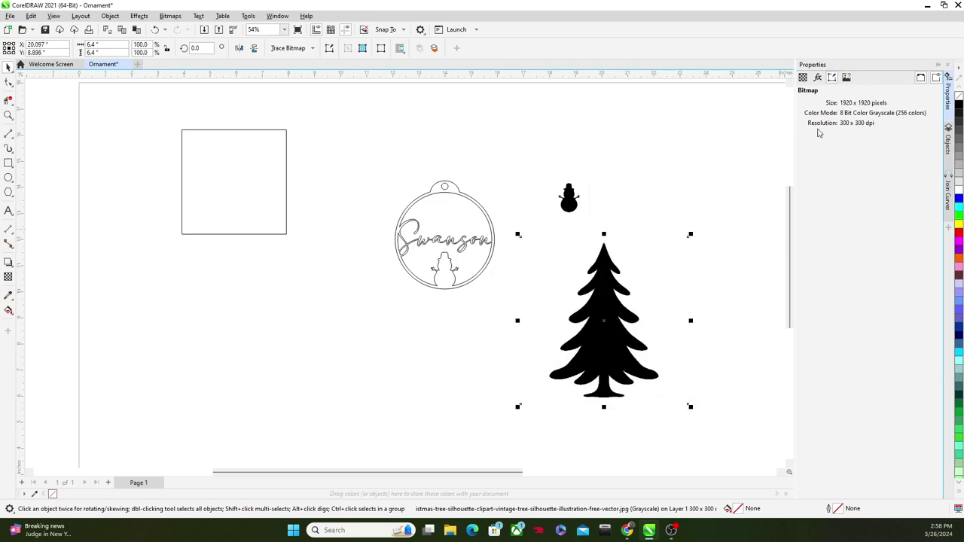
Trace the tree bitmap with Outline Trace as Line Art.
{"action": "left_click", "coordinate": [290, 48]}
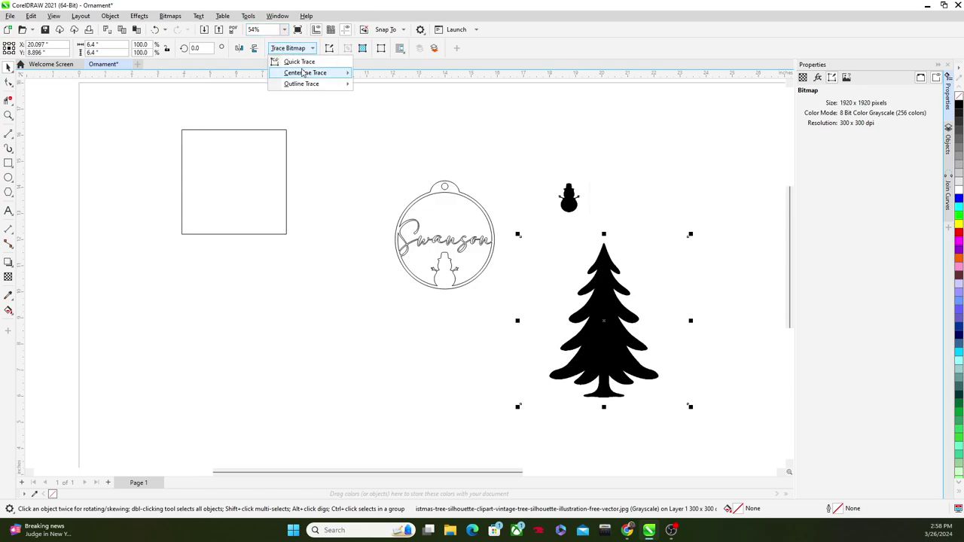
{"action": "mouse_move", "coordinate": [309, 84]}
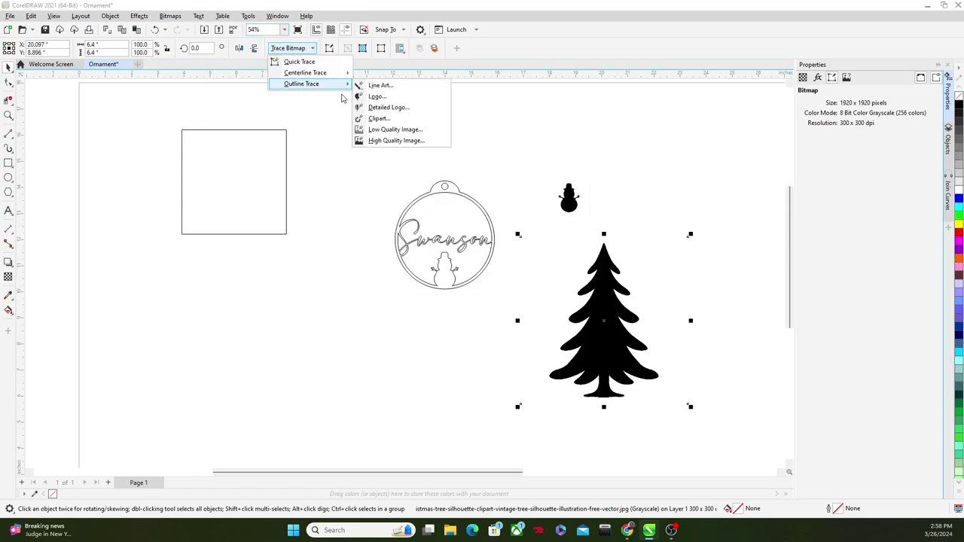
{"action": "left_click", "coordinate": [379, 85]}
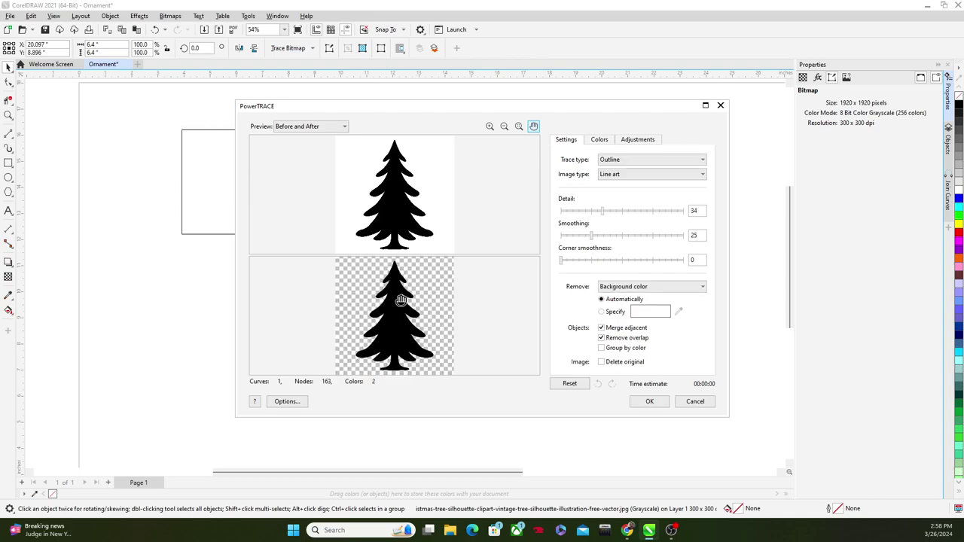
Accept the traced tree, move it to the left and shrink it.
{"action": "left_click", "coordinate": [648, 401]}
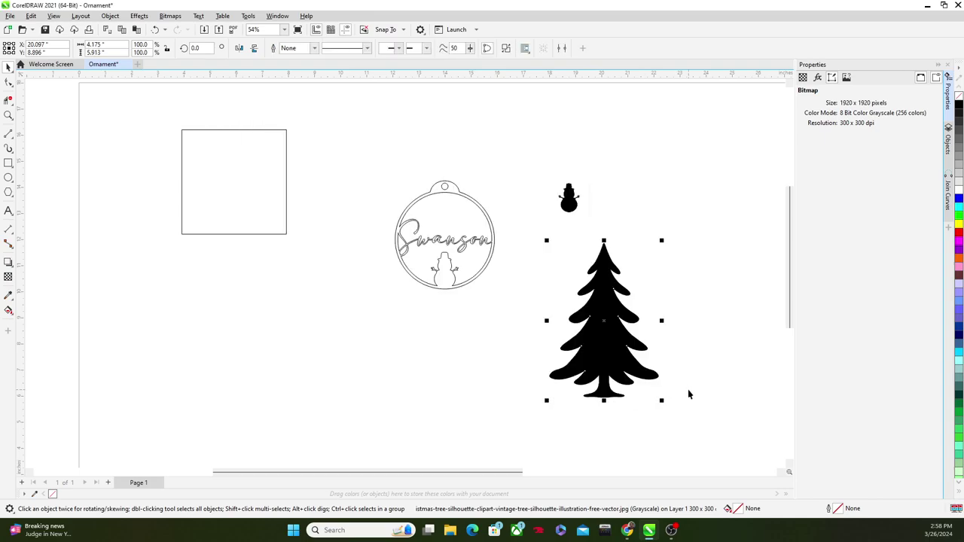
{"action": "left_click_drag", "start_coordinate": [614, 344], "coordinate": [303, 367]}
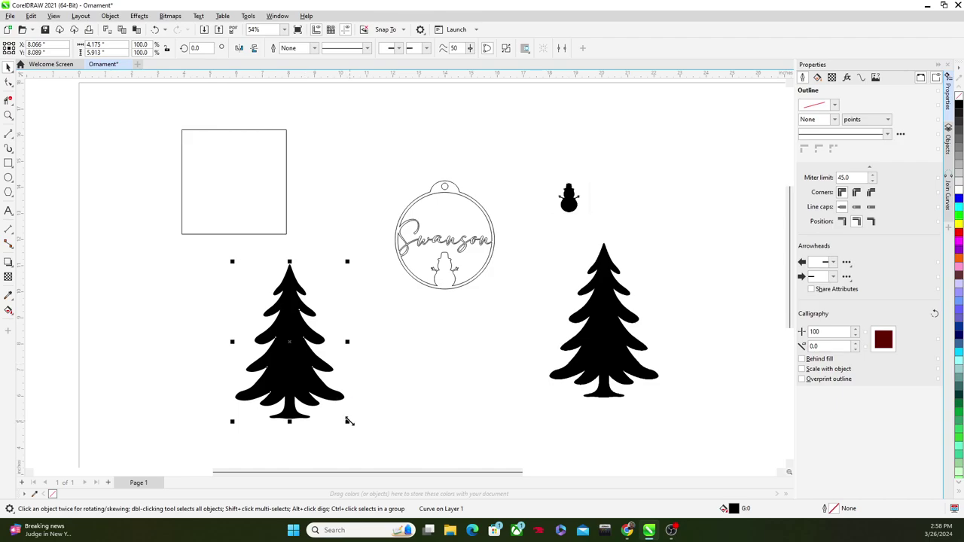
{"action": "left_click_drag", "start_coordinate": [347, 421], "coordinate": [296, 349]}
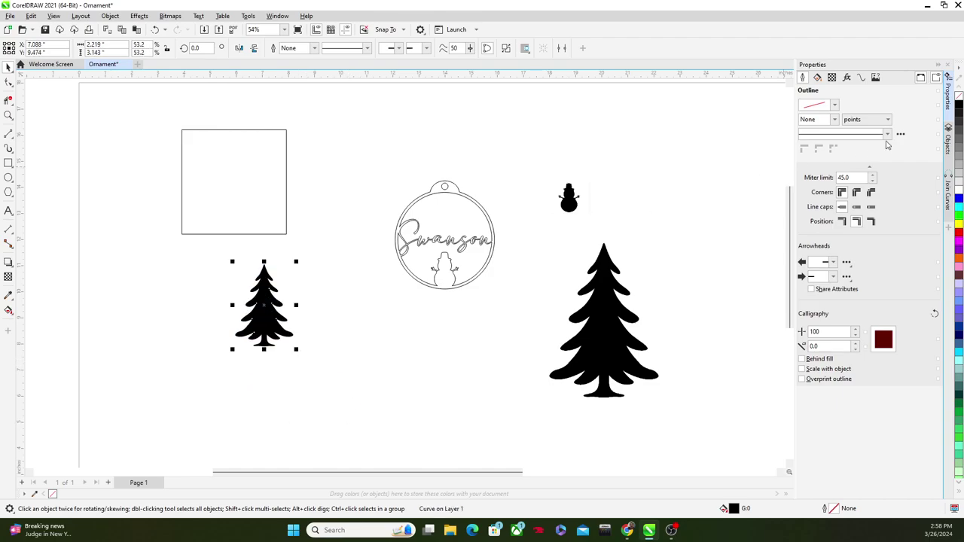
Give the tree no fill and a hairline outline, then shrink it into the ornament.
{"action": "left_click", "coordinate": [818, 79]}
{"action": "left_click", "coordinate": [805, 105]}
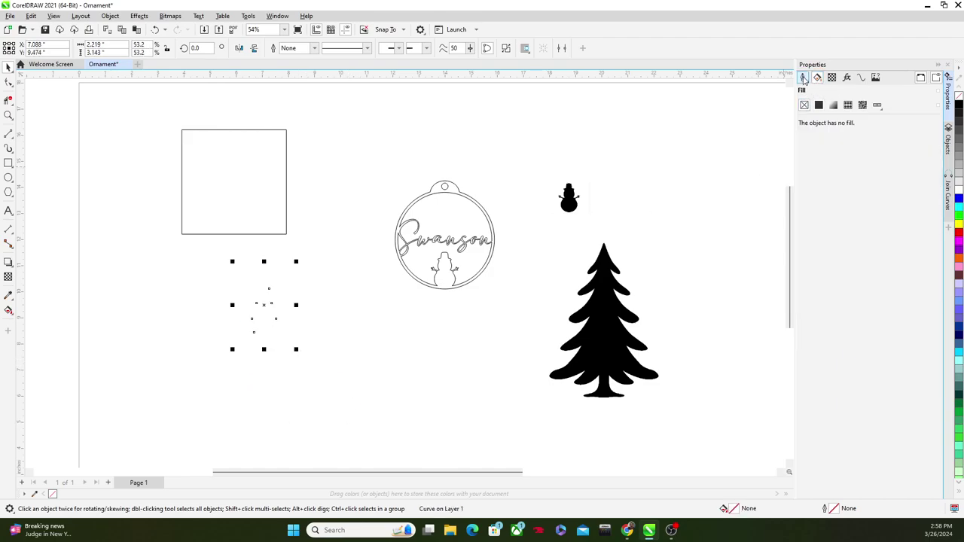
{"action": "left_click", "coordinate": [803, 77]}
{"action": "left_click", "coordinate": [835, 119]}
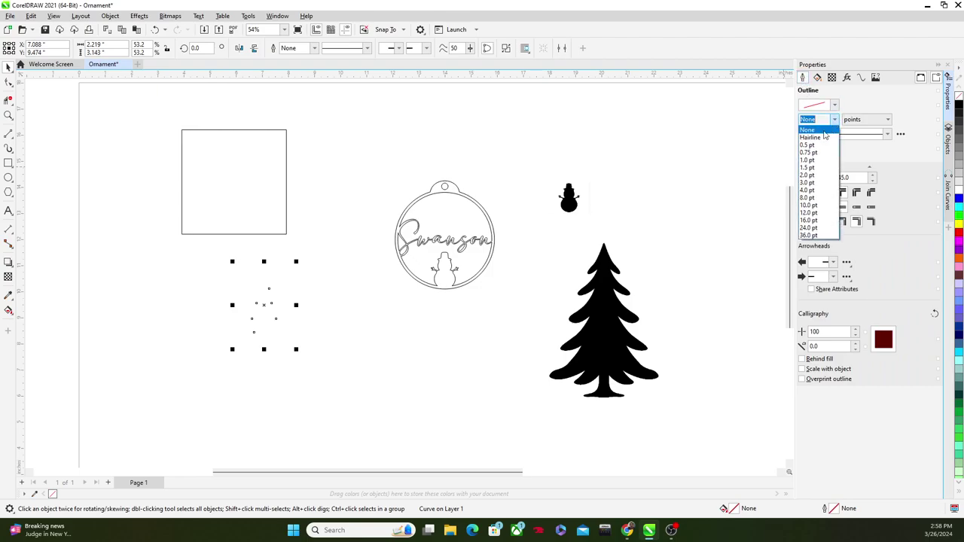
{"action": "left_click", "coordinate": [810, 127]}
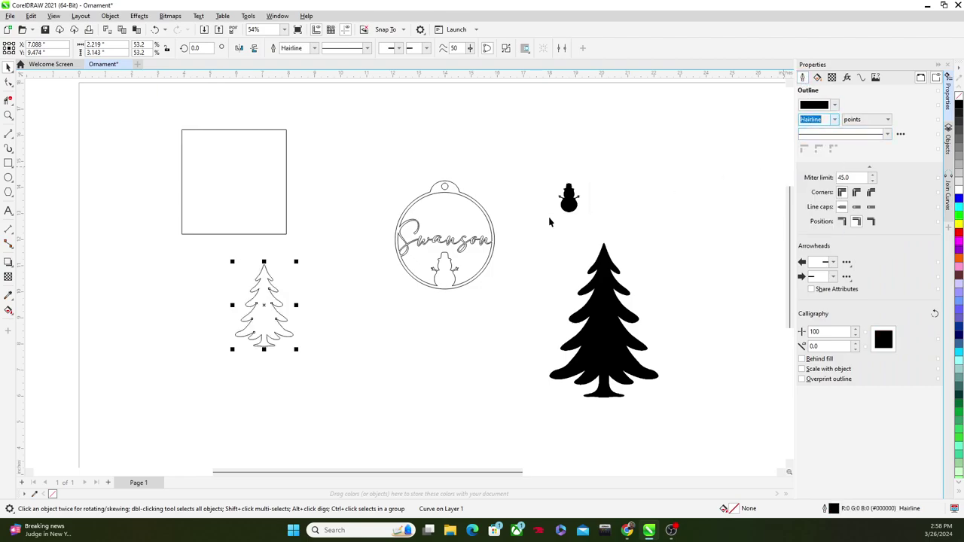
{"action": "left_click", "coordinate": [280, 317]}
{"action": "left_click_drag", "start_coordinate": [298, 262], "coordinate": [424, 266]}
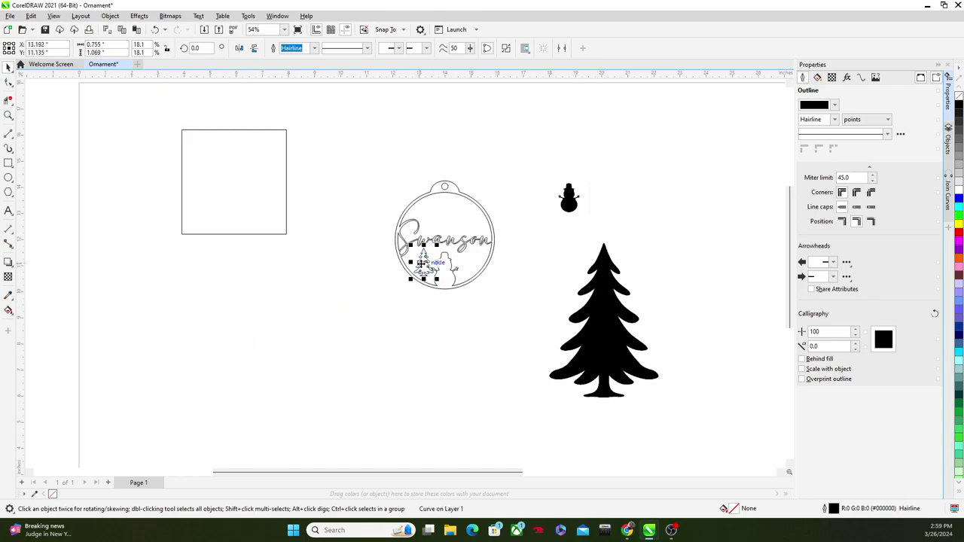
Resize the tree and position it left of the snowman, down toward the ring.
{"action": "scroll", "coordinate": [424, 267], "scroll_direction": "up", "scroll_amount": 4}
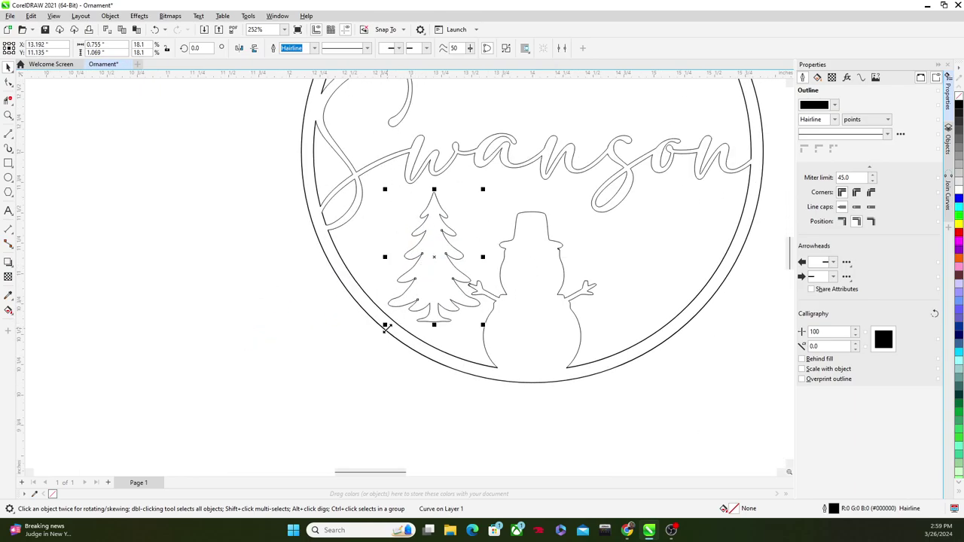
{"action": "mouse_move", "coordinate": [384, 327]}
{"action": "left_mouse_down"}
{"action": "mouse_move", "coordinate": [351, 340]}
{"action": "mouse_move", "coordinate": [372, 342]}
{"action": "left_mouse_up"}
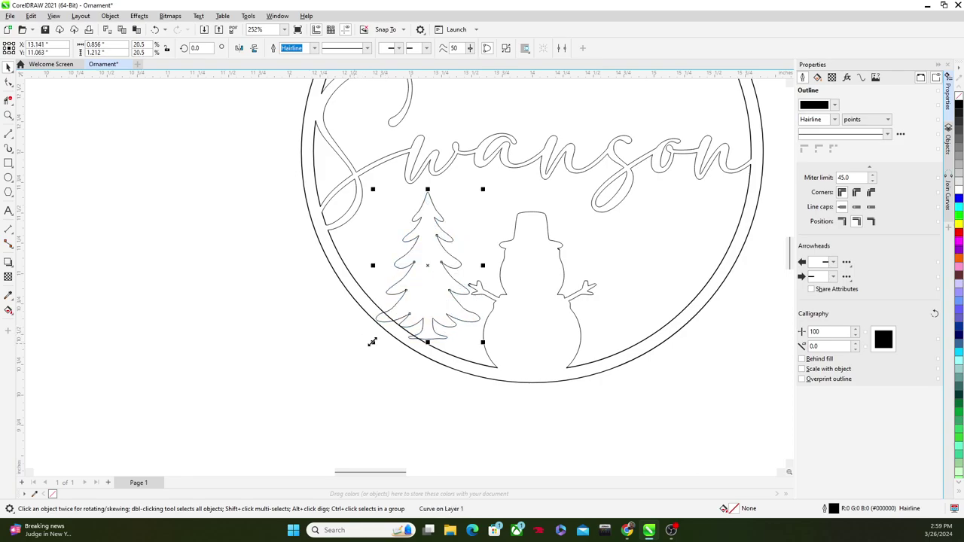
{"action": "left_click_drag", "start_coordinate": [430, 302], "coordinate": [439, 305]}
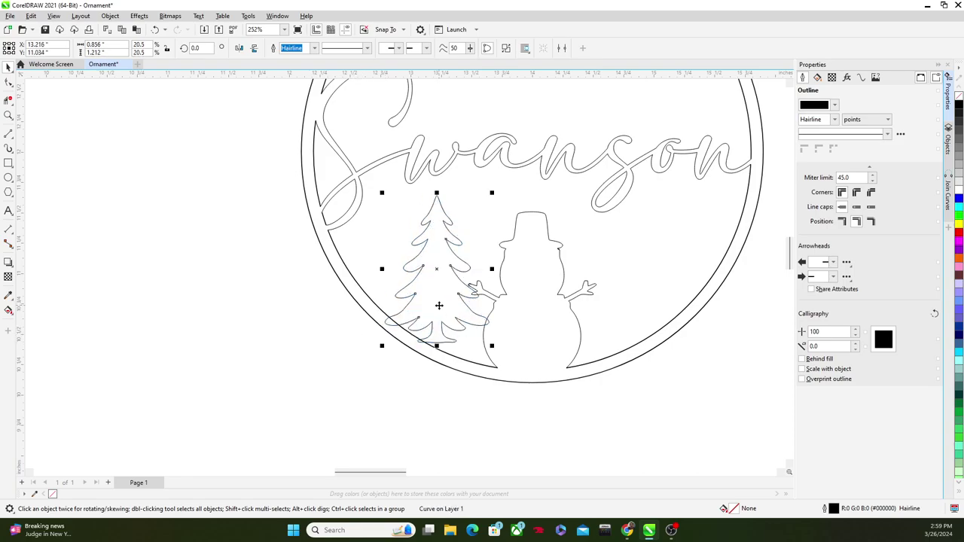
{"action": "scroll", "coordinate": [464, 308], "scroll_direction": "up", "scroll_amount": 3}
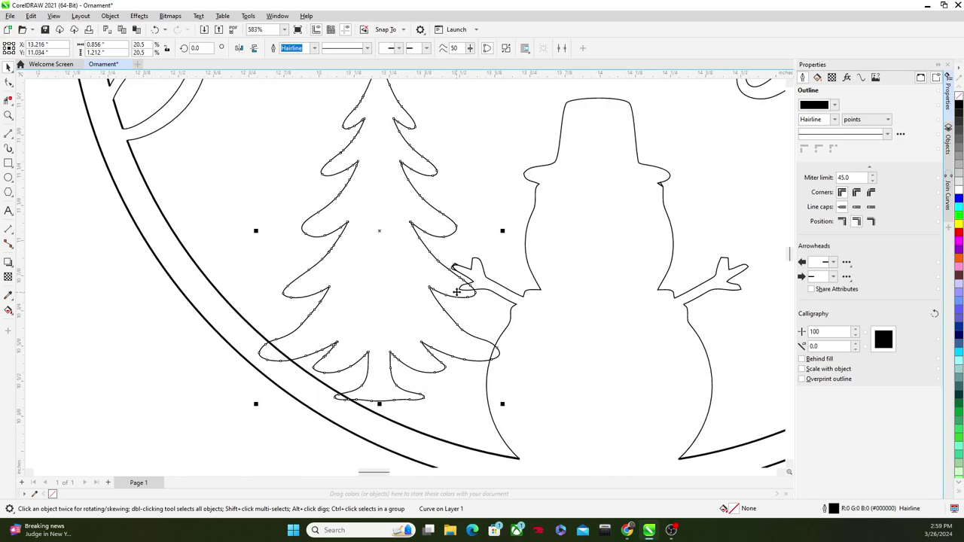
{"action": "scroll", "coordinate": [466, 269], "scroll_direction": "down", "scroll_amount": 2}
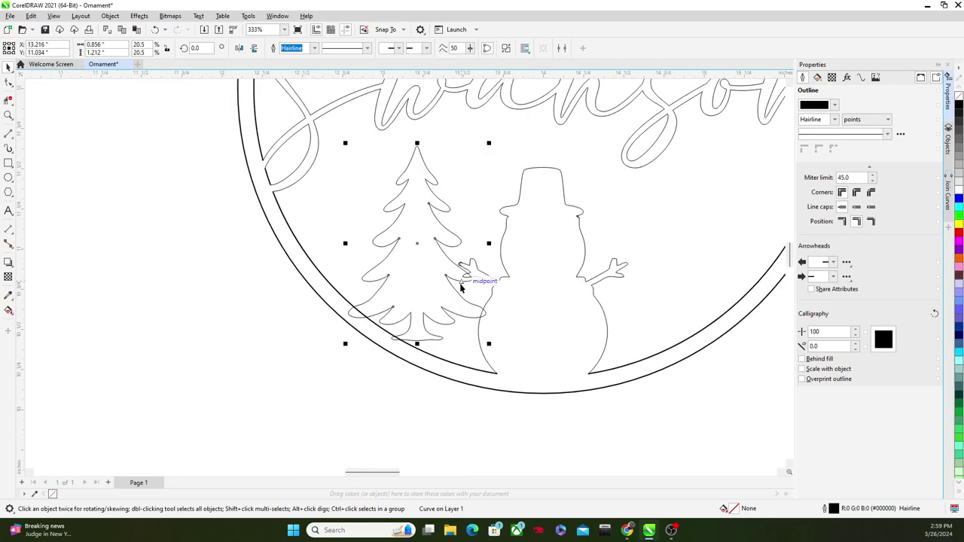
{"action": "scroll", "coordinate": [461, 286], "scroll_direction": "down", "scroll_amount": 1}
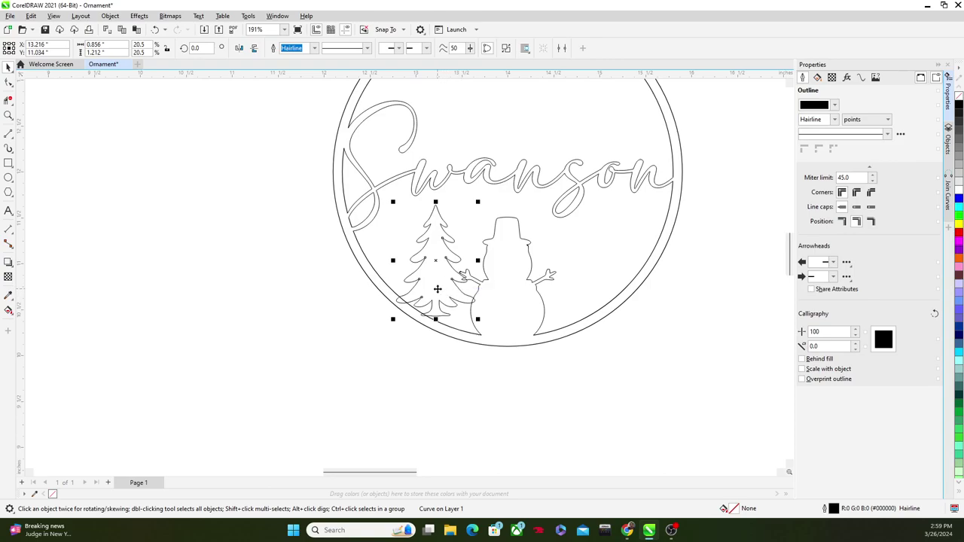
{"action": "left_click_drag", "start_coordinate": [437, 289], "coordinate": [436, 296]}
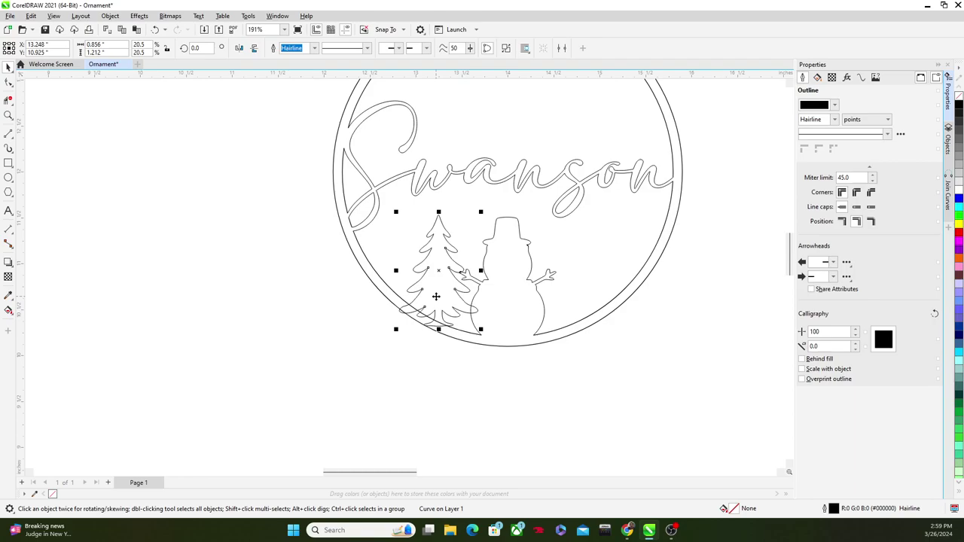
Copy the tree and place the duplicate right of the snowman, nudging it into position.
{"action": "right_click", "coordinate": [430, 297]}
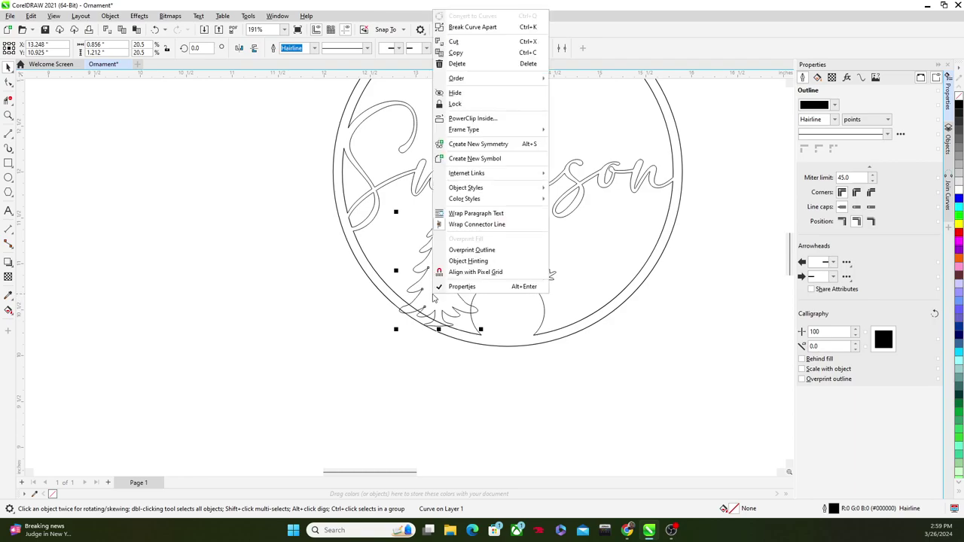
{"action": "left_click", "coordinate": [443, 54]}
{"action": "right_click", "coordinate": [253, 230]}
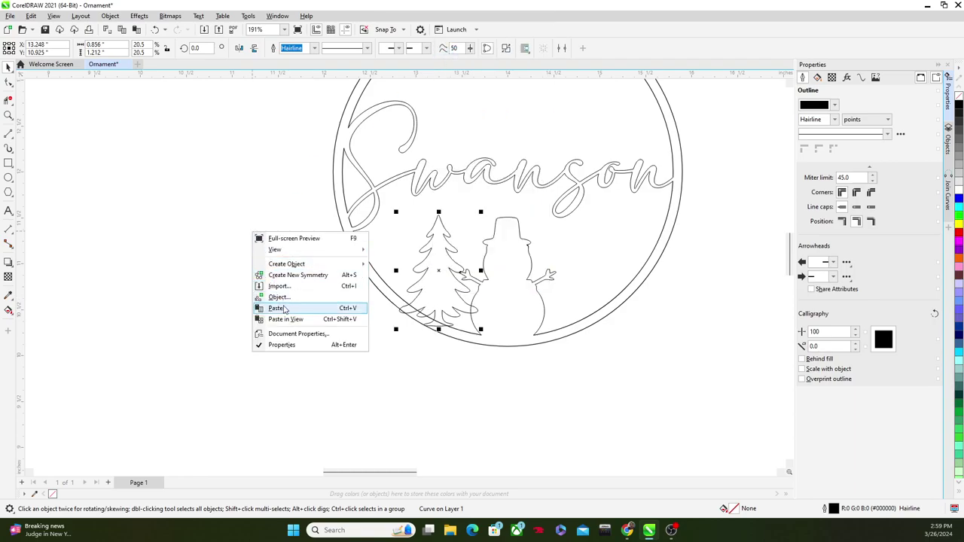
{"action": "left_click", "coordinate": [301, 306]}
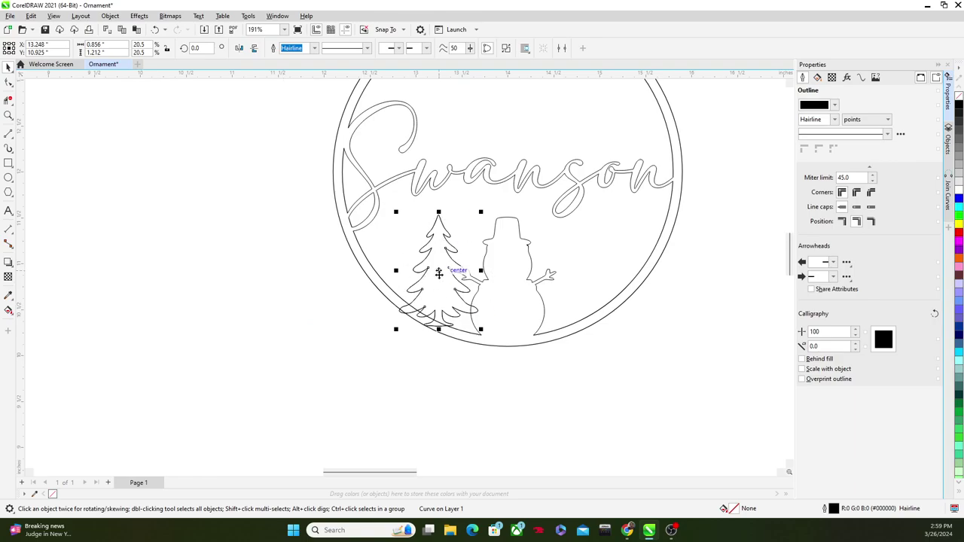
{"action": "left_click_drag", "start_coordinate": [440, 275], "coordinate": [579, 285]}
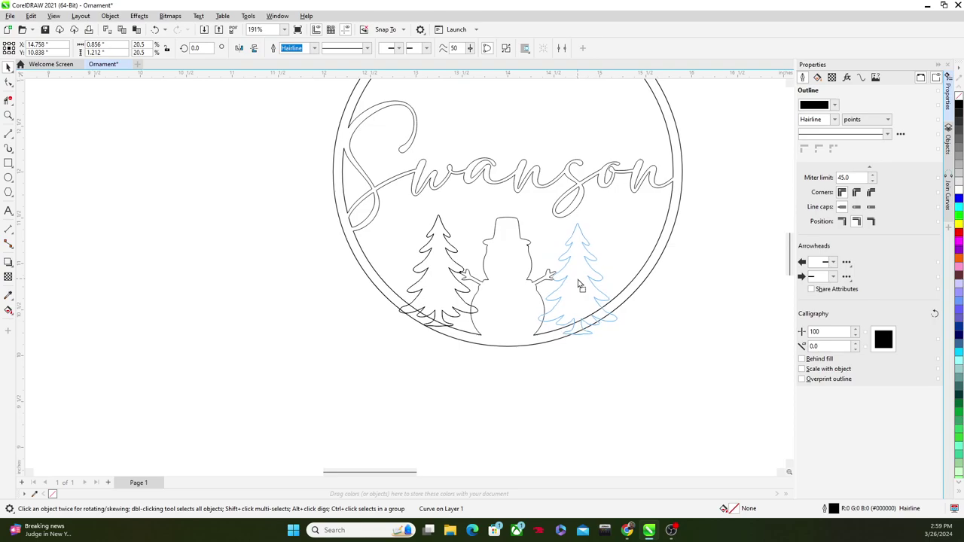
{"action": "left_click_drag", "start_coordinate": [578, 285], "coordinate": [578, 285]}
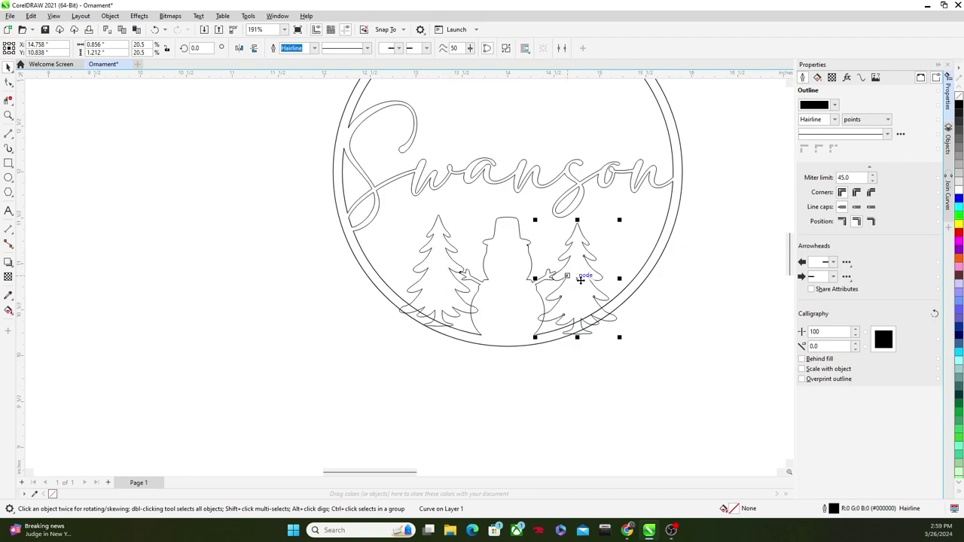
{"action": "left_click_drag", "start_coordinate": [579, 281], "coordinate": [581, 275]}
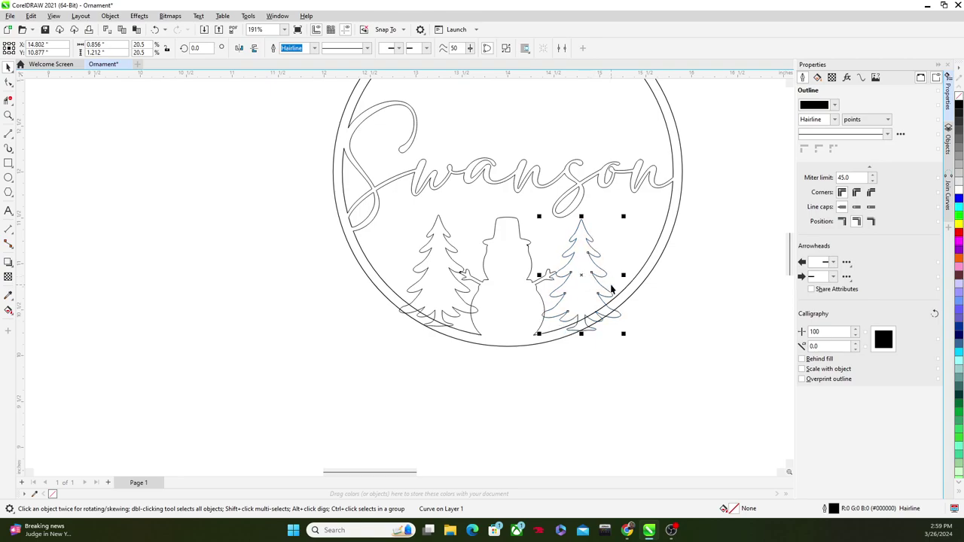
{"action": "key", "text": "Up"}
{"action": "key", "text": "Up"}
{"action": "key", "text": "Up"}
{"action": "key", "text": "Up"}
{"action": "key", "text": "Left"}
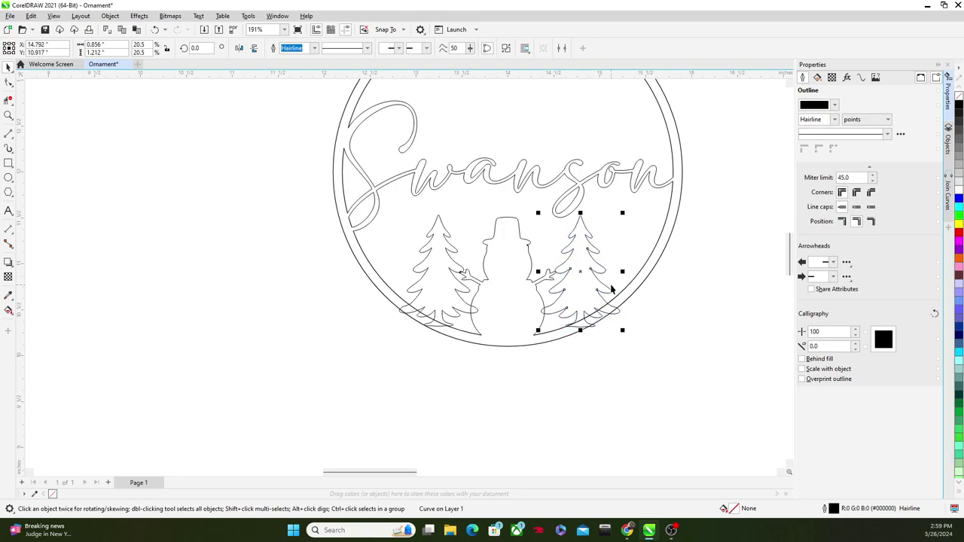
{"action": "key", "text": "Up"}
{"action": "key", "text": "Left"}
{"action": "key", "text": "Left"}
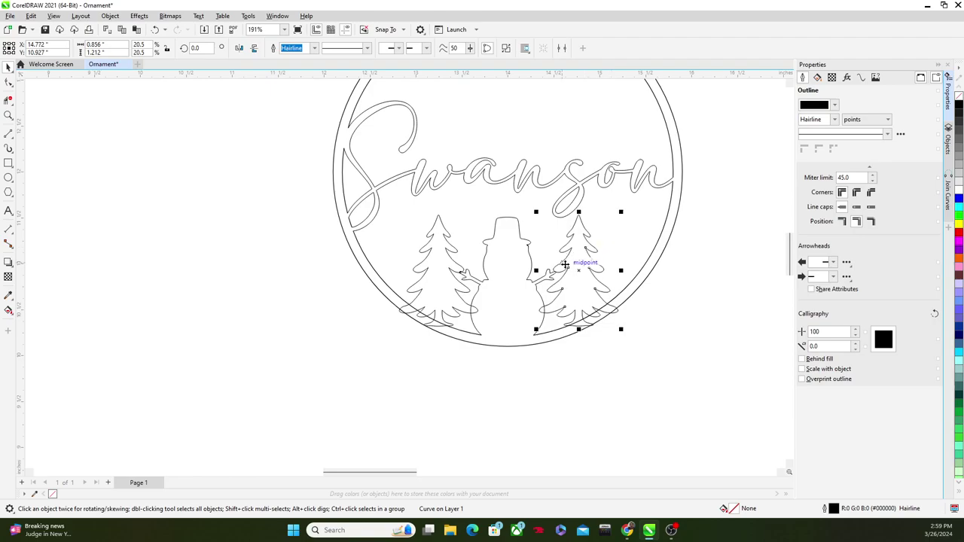
Trim the tree lobes crossing the ring and the ring sections between them.
{"action": "left_click", "coordinate": [8, 99]}
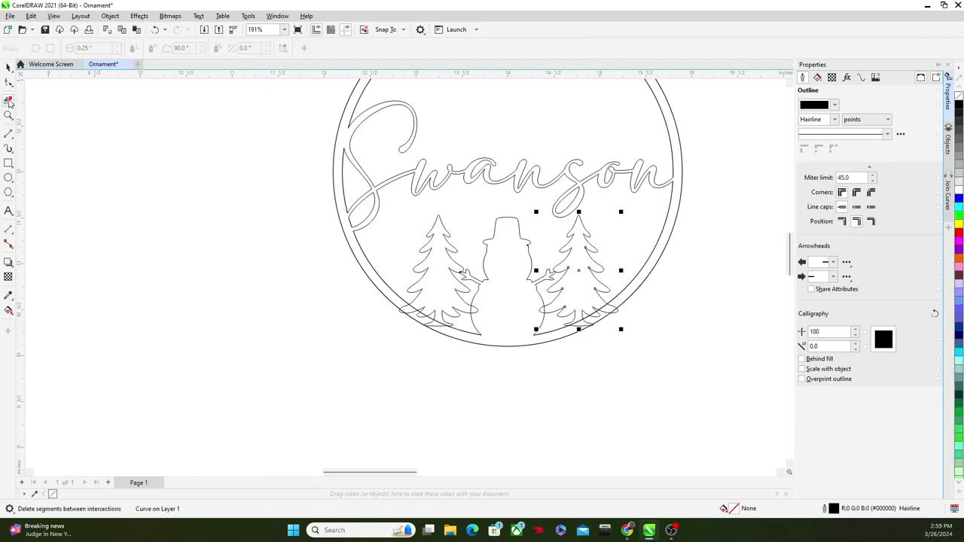
{"action": "scroll", "coordinate": [416, 330], "scroll_direction": "up", "scroll_amount": 4}
{"action": "scroll", "coordinate": [427, 309], "scroll_direction": "up", "scroll_amount": 1}
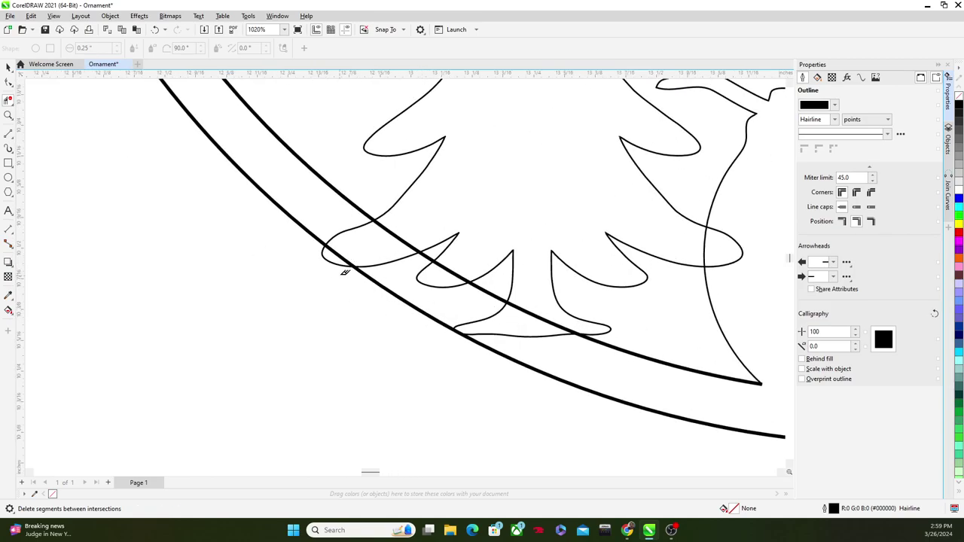
{"action": "left_click", "coordinate": [336, 258]}
{"action": "left_click", "coordinate": [354, 229]}
{"action": "left_click", "coordinate": [376, 260]}
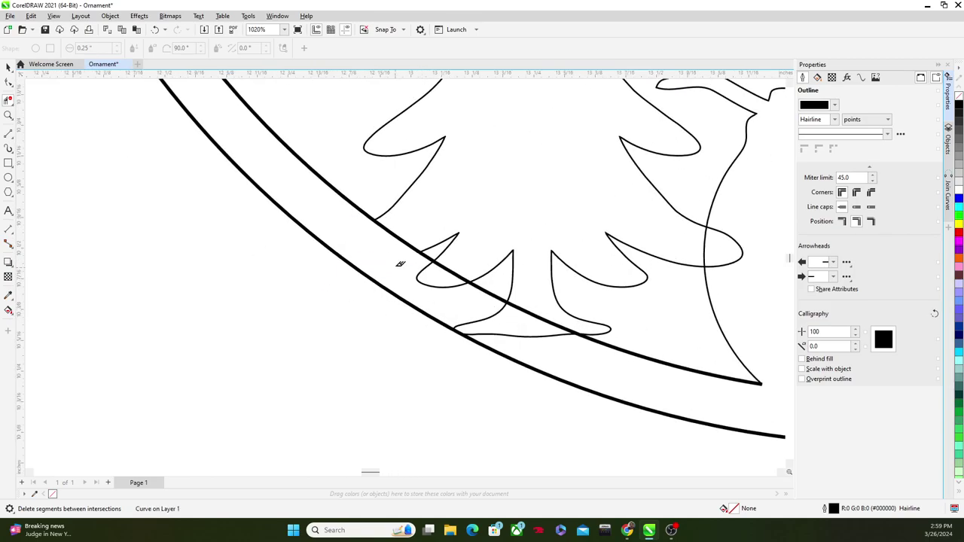
{"action": "left_click", "coordinate": [416, 242]}
{"action": "left_click", "coordinate": [443, 279]}
{"action": "left_click", "coordinate": [450, 267]}
{"action": "left_click", "coordinate": [453, 274]}
{"action": "left_click", "coordinate": [500, 330]}
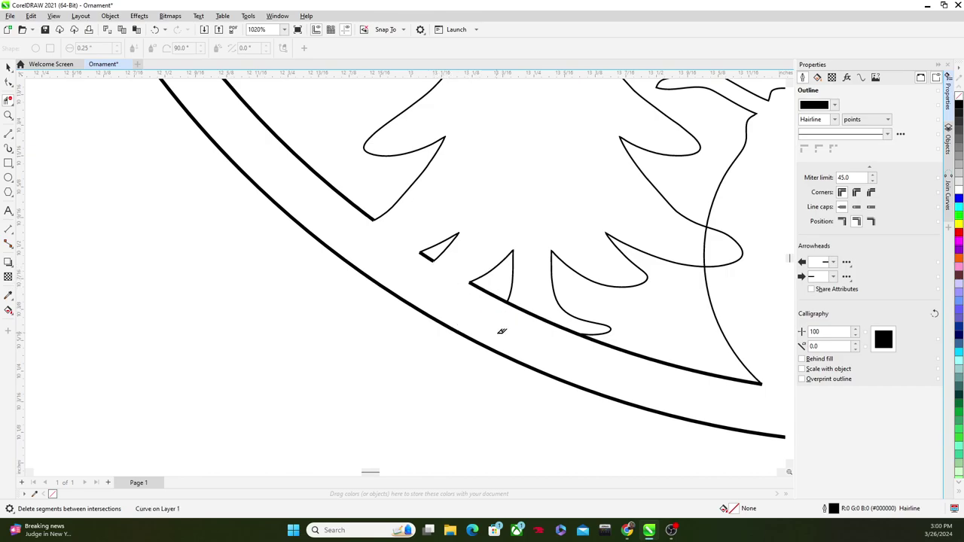
{"action": "left_click", "coordinate": [535, 297]}
Remove the small overlapping loops where the curves cross.
{"action": "scroll", "coordinate": [588, 301], "scroll_direction": "down", "scroll_amount": 2}
{"action": "scroll", "coordinate": [614, 299], "scroll_direction": "up", "scroll_amount": 3}
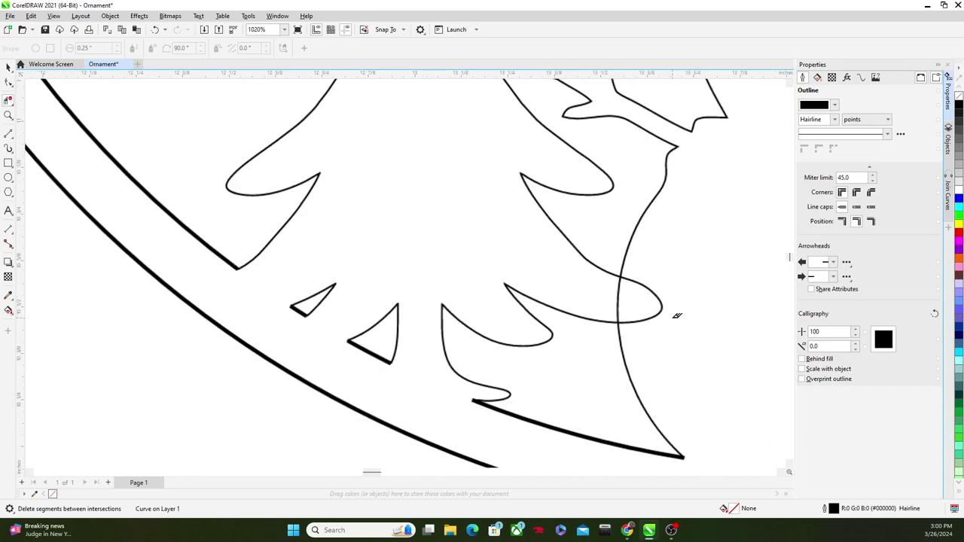
{"action": "left_click", "coordinate": [614, 299]}
{"action": "scroll", "coordinate": [666, 299], "scroll_direction": "down", "scroll_amount": 4}
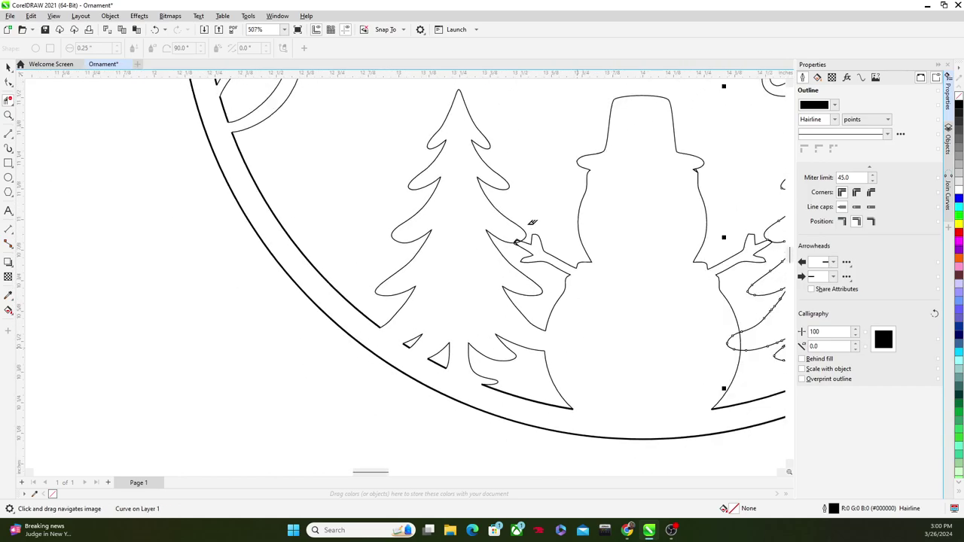
{"action": "scroll", "coordinate": [508, 254], "scroll_direction": "up", "scroll_amount": 6}
{"action": "scroll", "coordinate": [508, 253], "scroll_direction": "up", "scroll_amount": 2}
{"action": "left_click", "coordinate": [518, 253]}
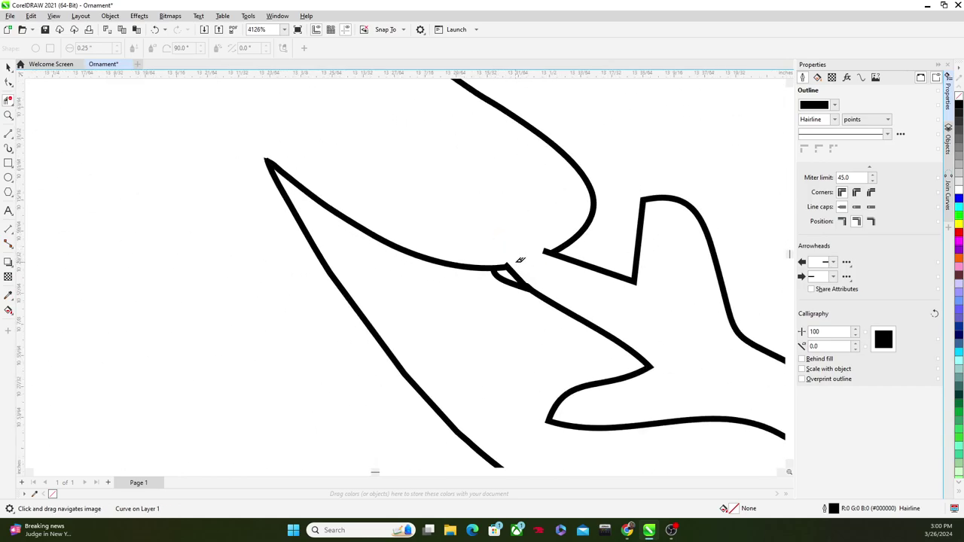
{"action": "left_click", "coordinate": [514, 263]}
Trim the thin curves crossing the border and the leftover border, loop and triangle pieces.
{"action": "scroll", "coordinate": [514, 263], "scroll_direction": "down", "scroll_amount": 4}
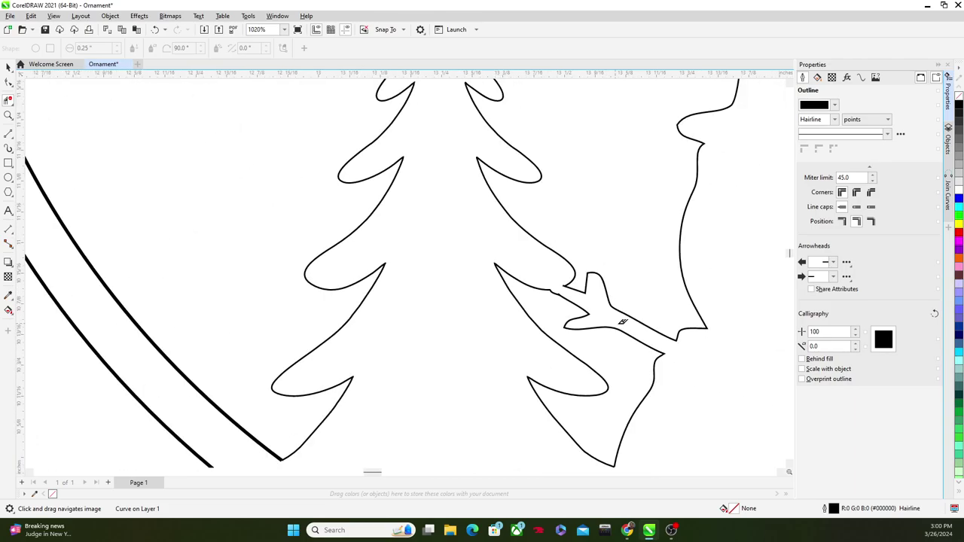
{"action": "scroll", "coordinate": [555, 260], "scroll_direction": "up", "scroll_amount": 5}
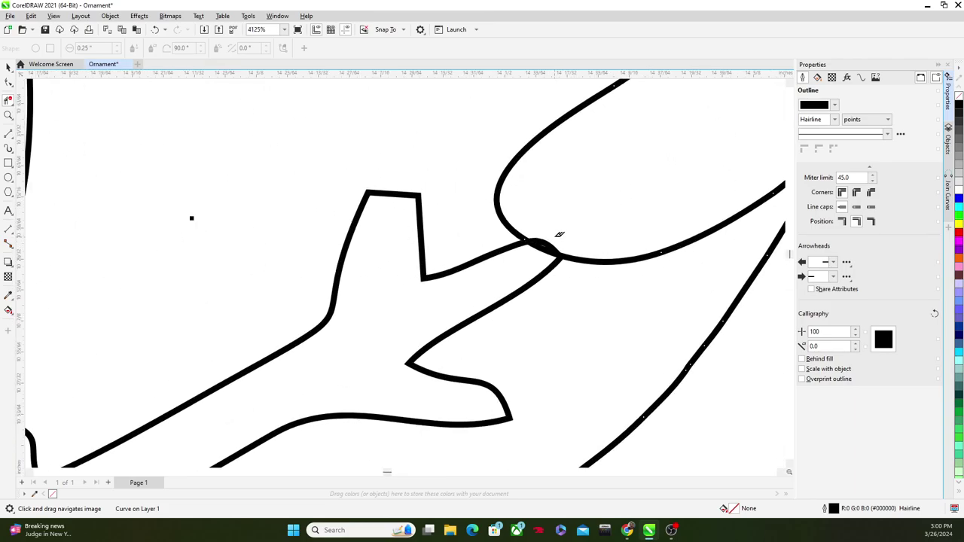
{"action": "scroll", "coordinate": [555, 257], "scroll_direction": "down", "scroll_amount": 7}
{"action": "scroll", "coordinate": [566, 300], "scroll_direction": "up", "scroll_amount": 3}
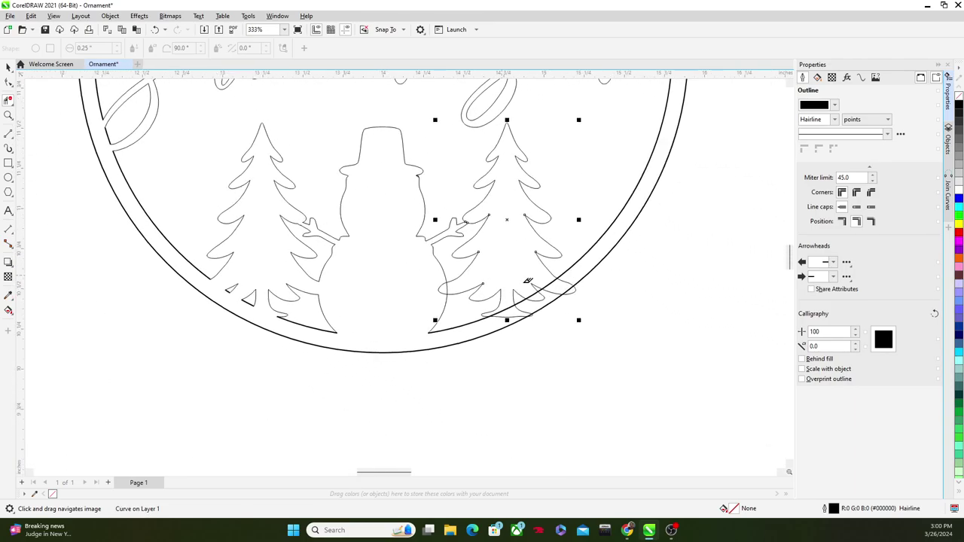
{"action": "scroll", "coordinate": [565, 264], "scroll_direction": "up", "scroll_amount": 2}
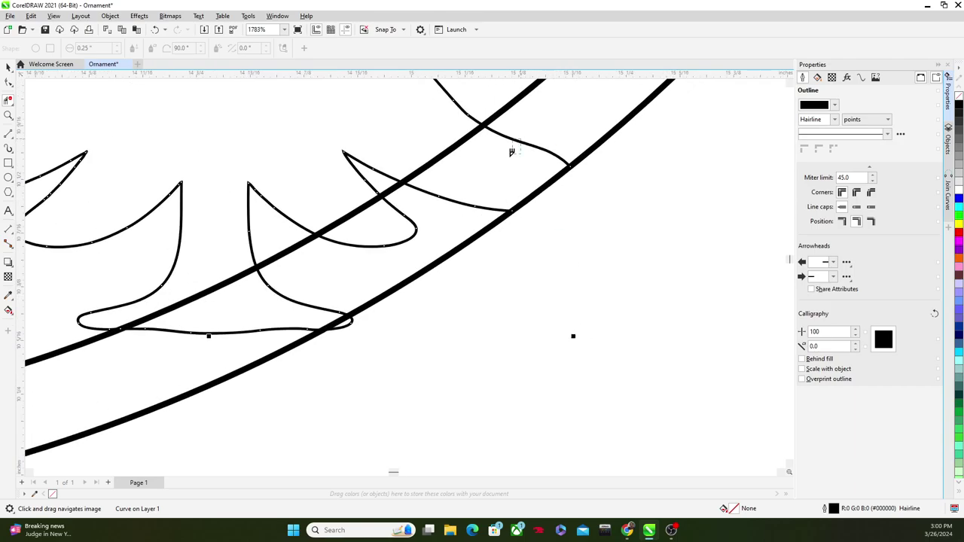
{"action": "left_click", "coordinate": [511, 151]}
{"action": "left_click", "coordinate": [451, 206]}
{"action": "left_click", "coordinate": [430, 163]}
{"action": "left_click", "coordinate": [354, 214]}
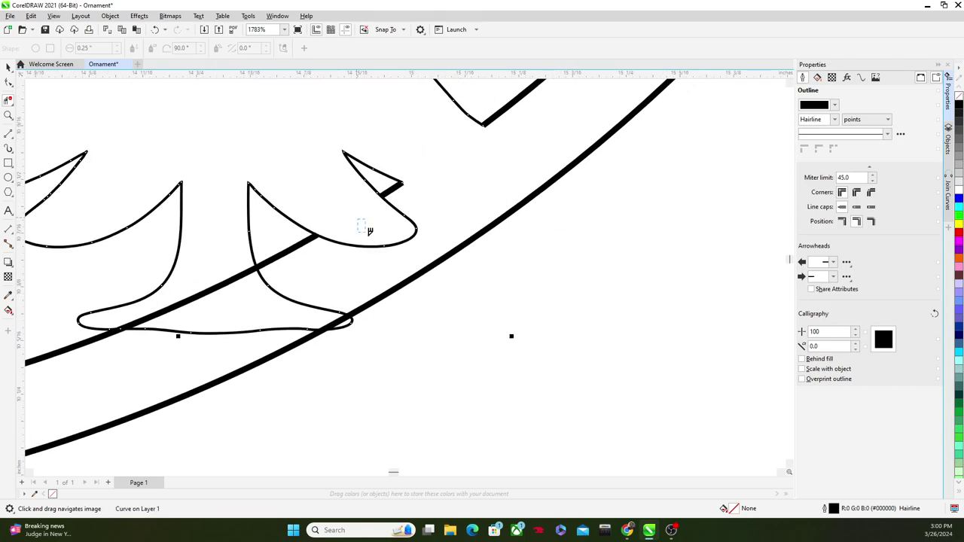
{"action": "left_click", "coordinate": [372, 245]}
{"action": "left_click", "coordinate": [242, 330]}
{"action": "left_click", "coordinate": [296, 304]}
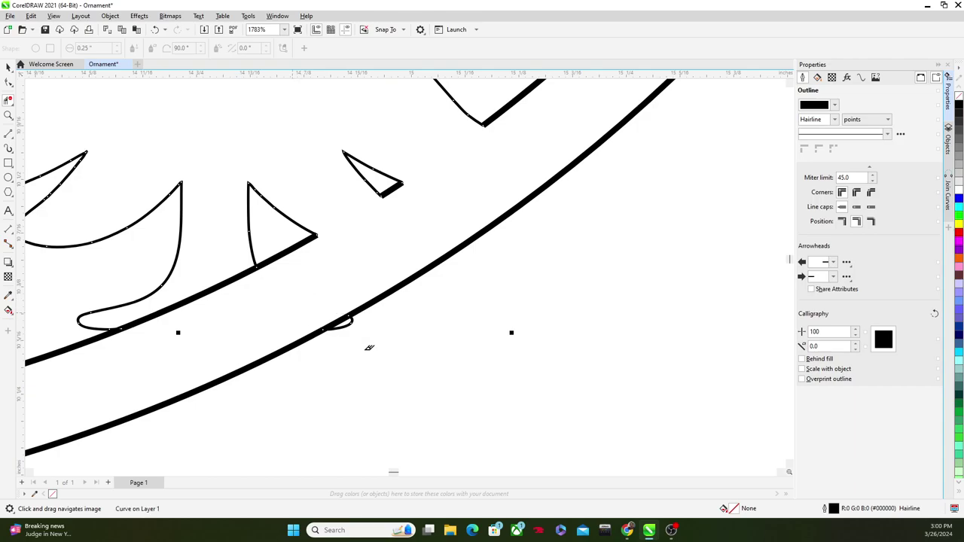
{"action": "left_click", "coordinate": [348, 322]}
{"action": "scroll", "coordinate": [181, 301], "scroll_direction": "down", "scroll_amount": 8}
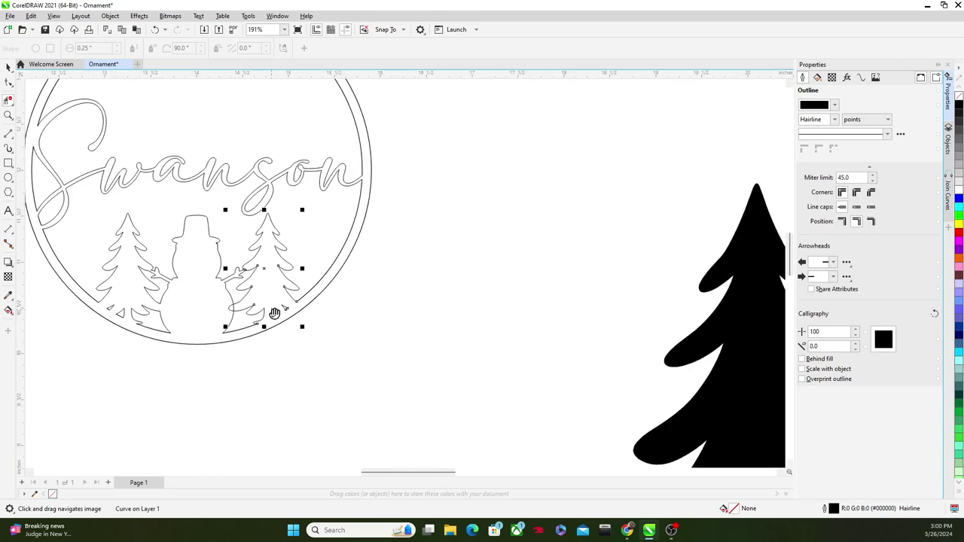
Group all 8 ornament parts and move the group into the empty 4-inch square.
{"action": "left_click_drag", "start_coordinate": [275, 314], "coordinate": [450, 418]}
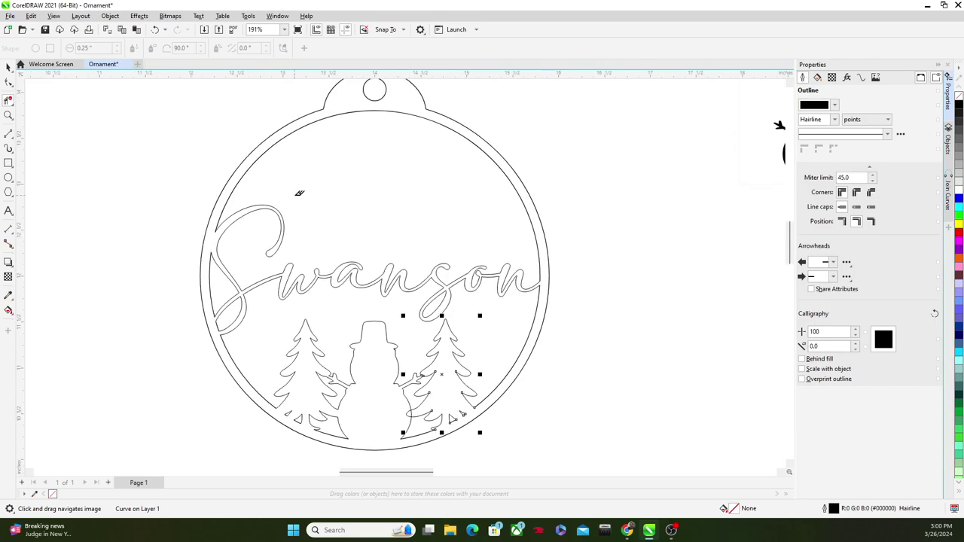
{"action": "scroll", "coordinate": [385, 216], "scroll_direction": "down", "scroll_amount": 2}
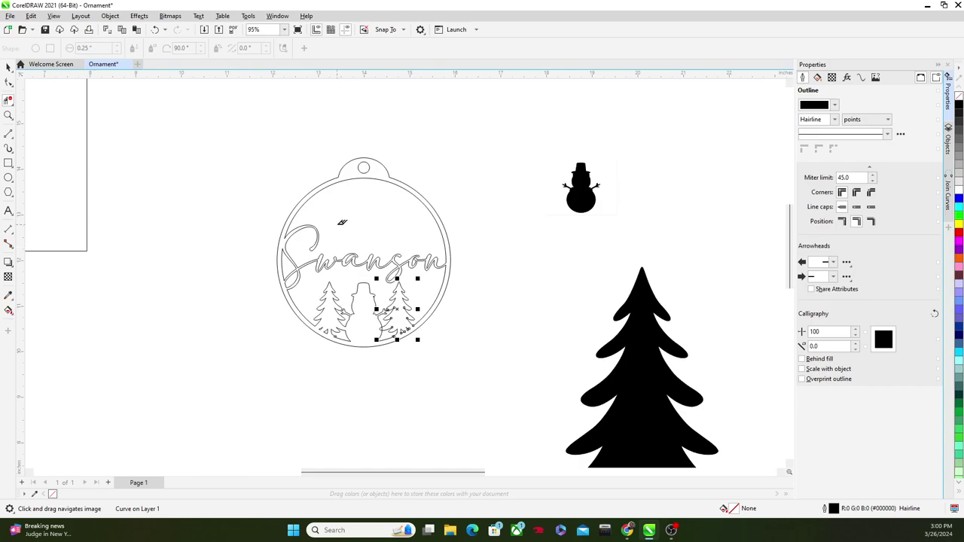
{"action": "scroll", "coordinate": [342, 222], "scroll_direction": "down", "scroll_amount": 1}
{"action": "left_click", "coordinate": [8, 67]}
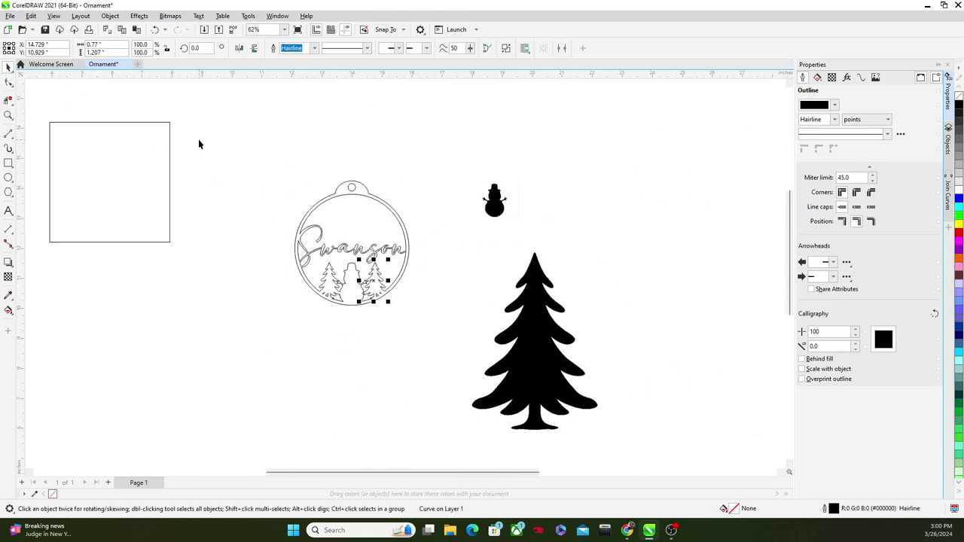
{"action": "left_click_drag", "start_coordinate": [208, 125], "coordinate": [426, 305]}
{"action": "right_click", "coordinate": [395, 276]}
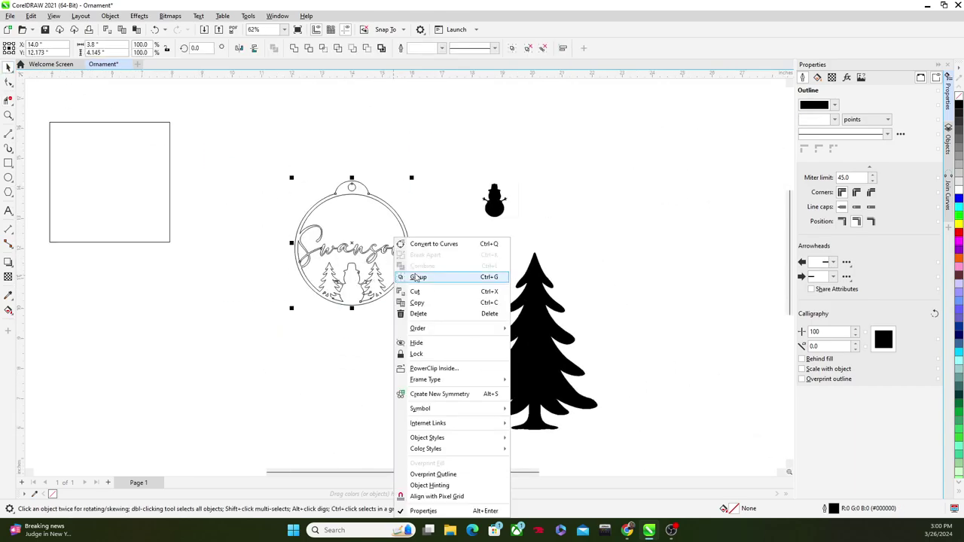
{"action": "left_click", "coordinate": [418, 277]}
{"action": "left_click_drag", "start_coordinate": [365, 249], "coordinate": [110, 183]}
Rotate the grouped ornament 45° inside the square, nudge it left and deselect.
{"action": "key", "text": "h"}
{"action": "left_click_drag", "start_coordinate": [82, 95], "coordinate": [189, 213]}
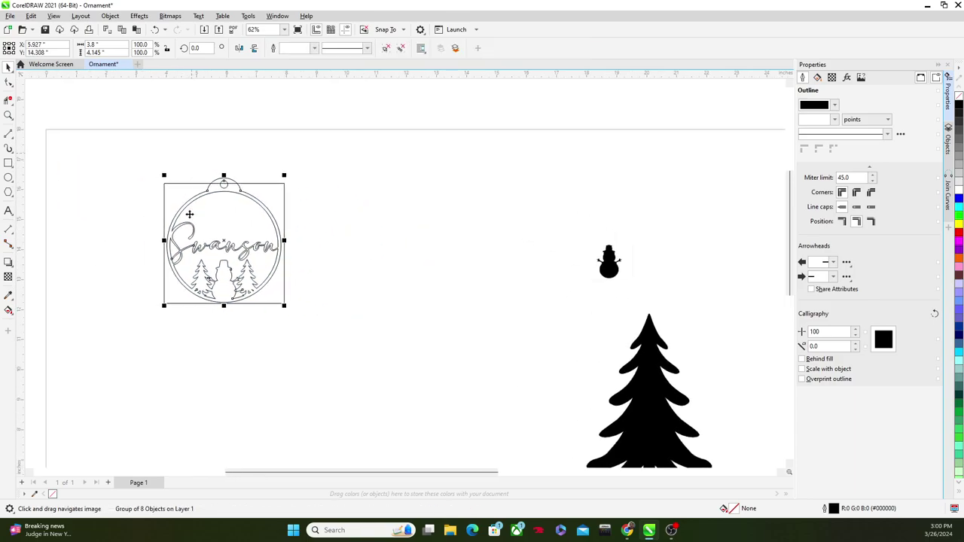
{"action": "scroll", "coordinate": [189, 214], "scroll_direction": "up", "scroll_amount": 3}
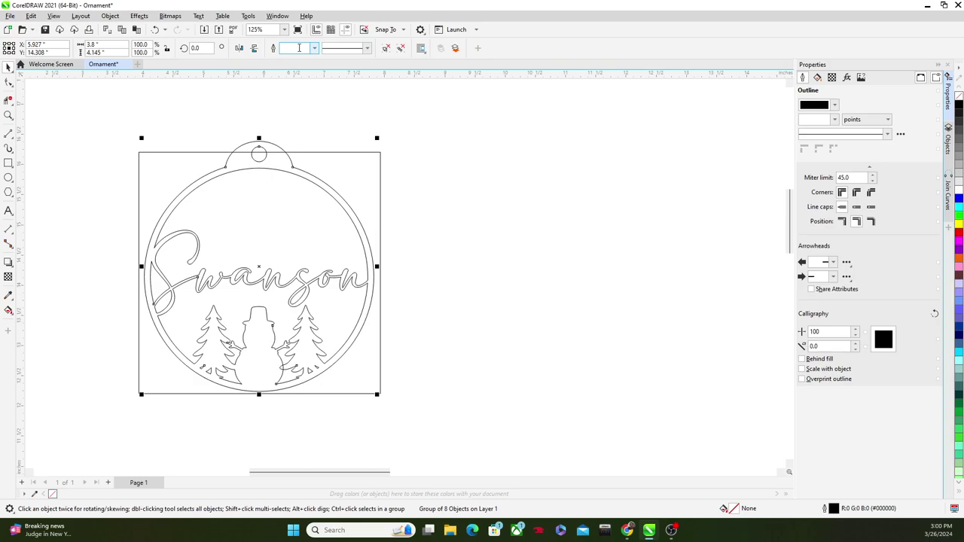
{"action": "left_click", "coordinate": [198, 48]}
{"action": "type", "text": "45"}
{"action": "key", "text": "Return"}
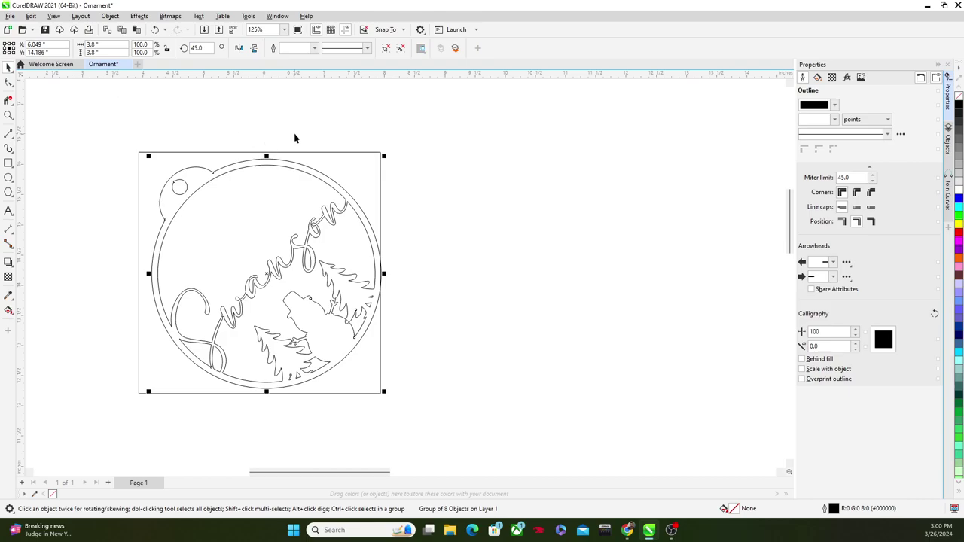
{"action": "key", "text": "Left"}
{"action": "key", "text": "Left"}
{"action": "key", "text": "Left"}
{"action": "key", "text": "Left"}
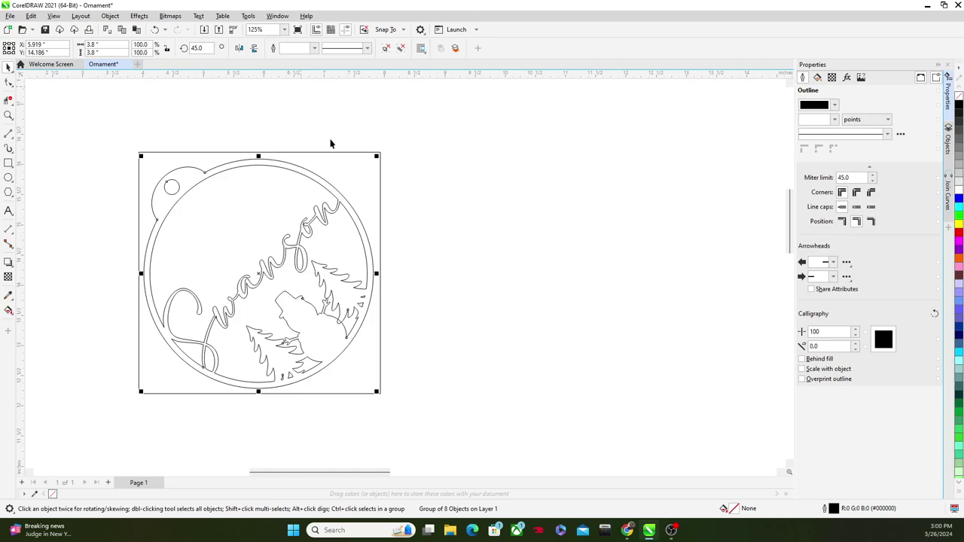
{"action": "left_click", "coordinate": [484, 243]}
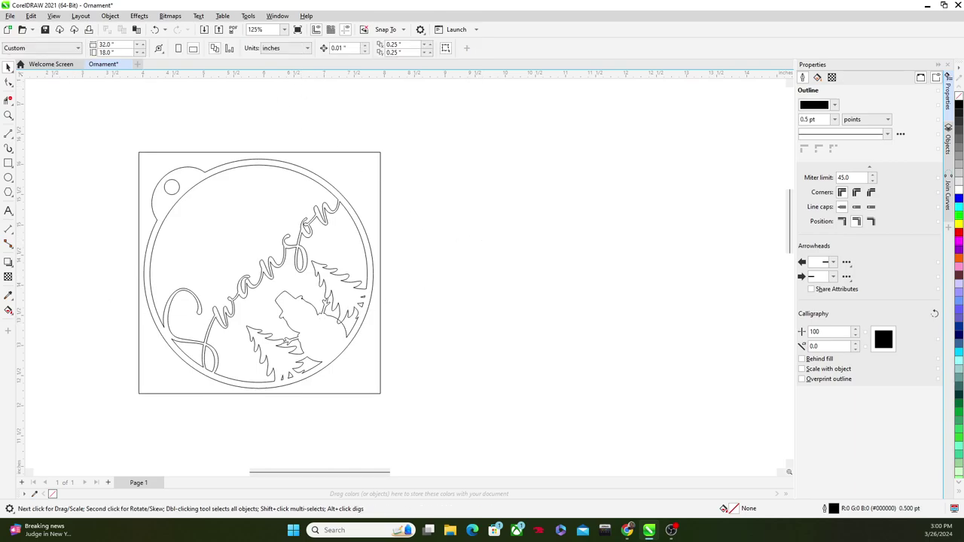
{"action": "scroll", "coordinate": [256, 256], "scroll_direction": "down", "scroll_amount": 2}
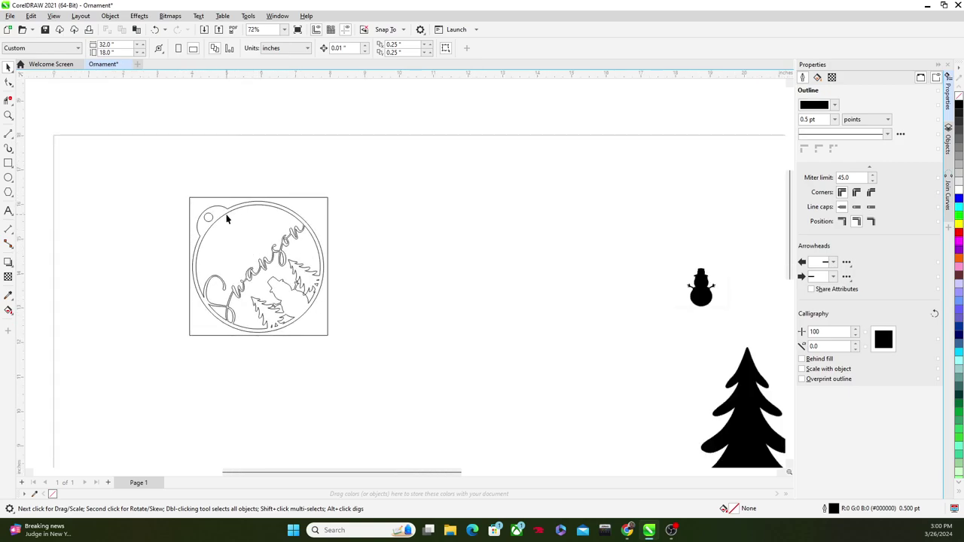
Move the ornament out of the square to the right and stand it upright again.
{"action": "left_click_drag", "start_coordinate": [211, 218], "coordinate": [368, 218]}
{"action": "left_click", "coordinate": [197, 49]}
{"action": "type", "text": "45"}
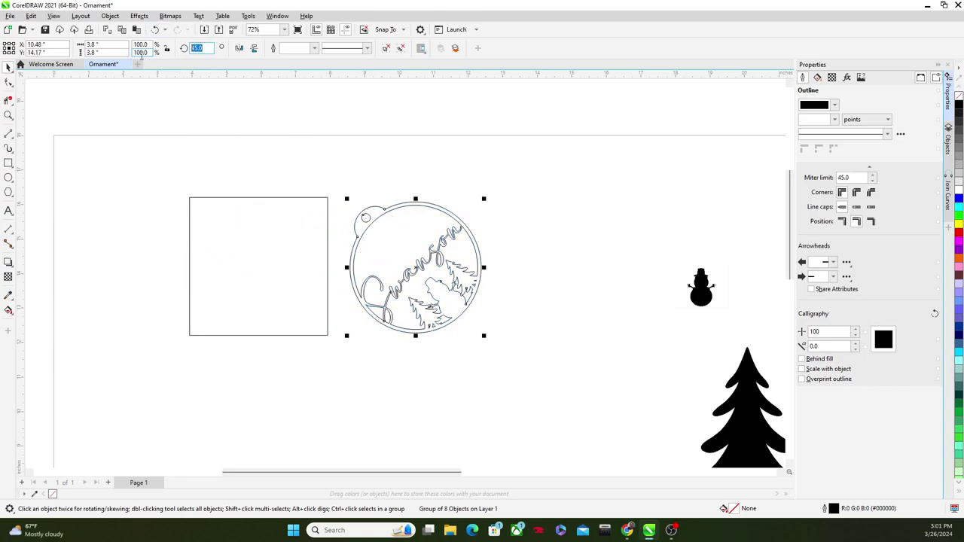
{"action": "key", "text": "Return"}
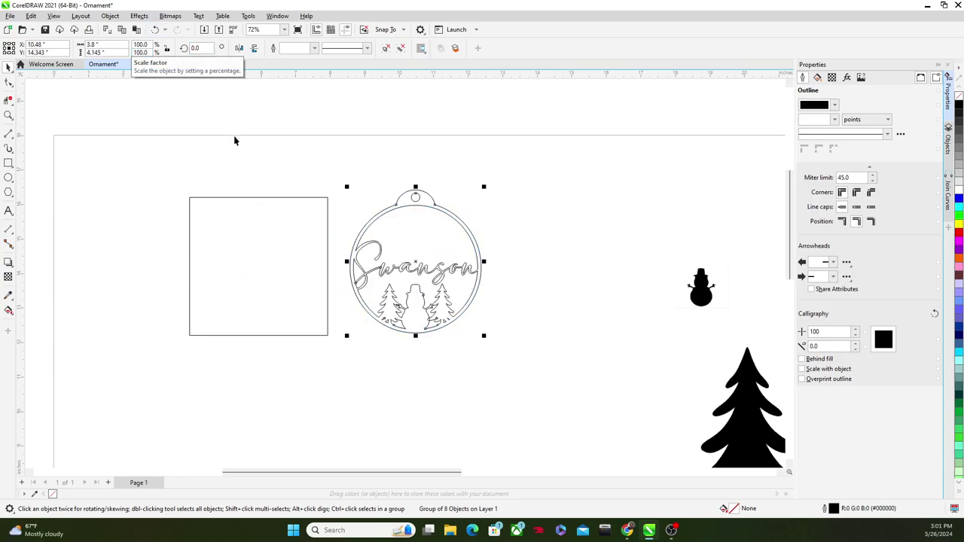
Copy the ornament and place the duplicate to the right of the original.
{"action": "right_click", "coordinate": [421, 225]}
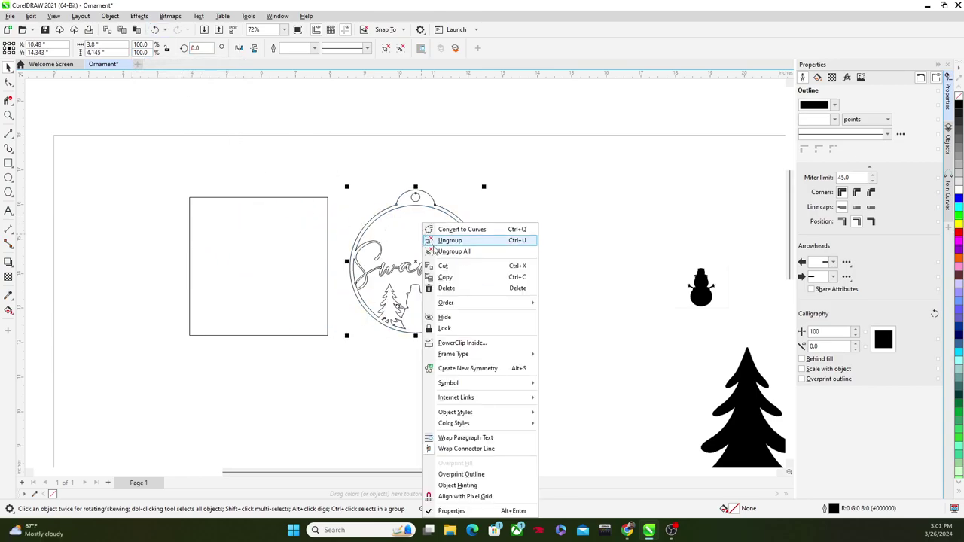
{"action": "right_click", "coordinate": [517, 299]}
{"action": "left_click", "coordinate": [540, 375]}
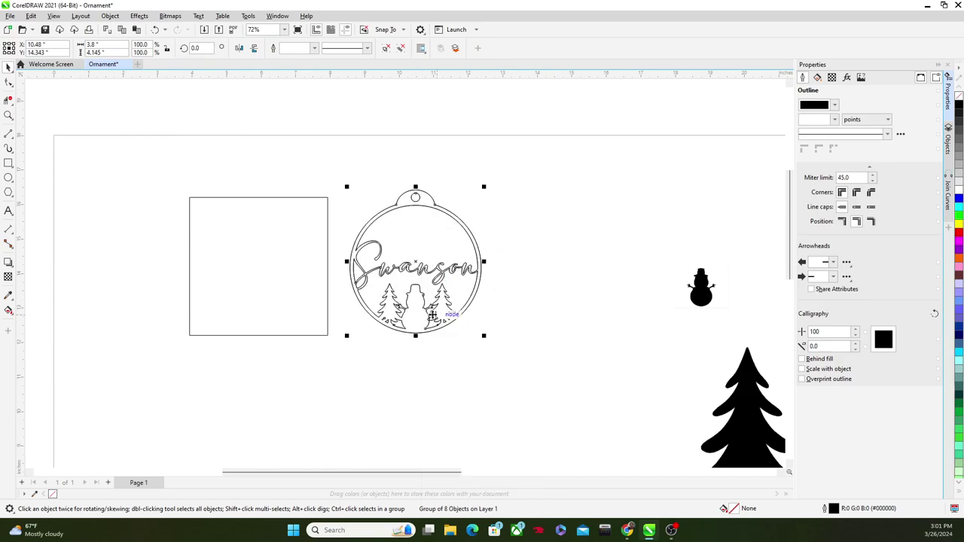
{"action": "left_click_drag", "start_coordinate": [418, 263], "coordinate": [582, 269]}
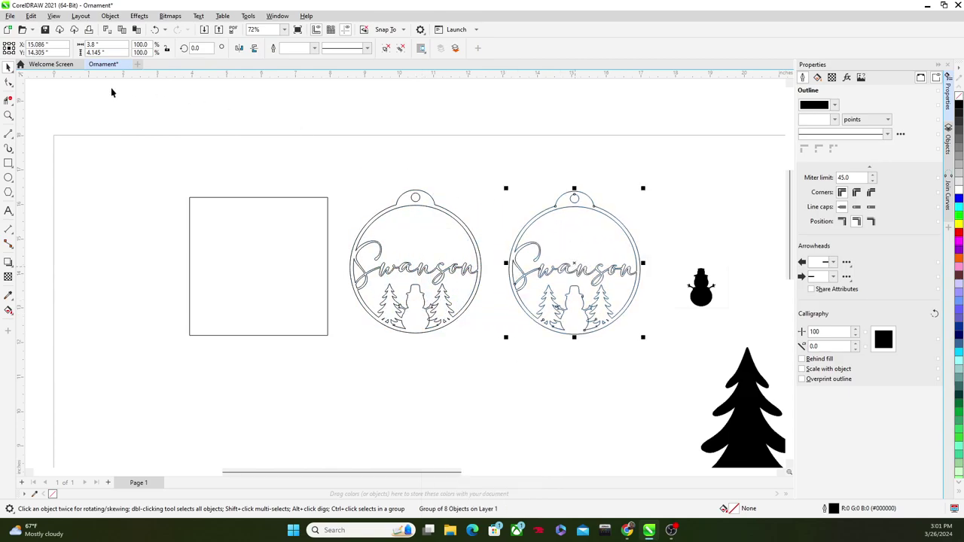
Erase the 'wa' letters from the right copy's Swanson text with Virtual Segment Delete.
{"action": "left_click", "coordinate": [8, 100]}
{"action": "scroll", "coordinate": [495, 274], "scroll_direction": "up", "scroll_amount": 3}
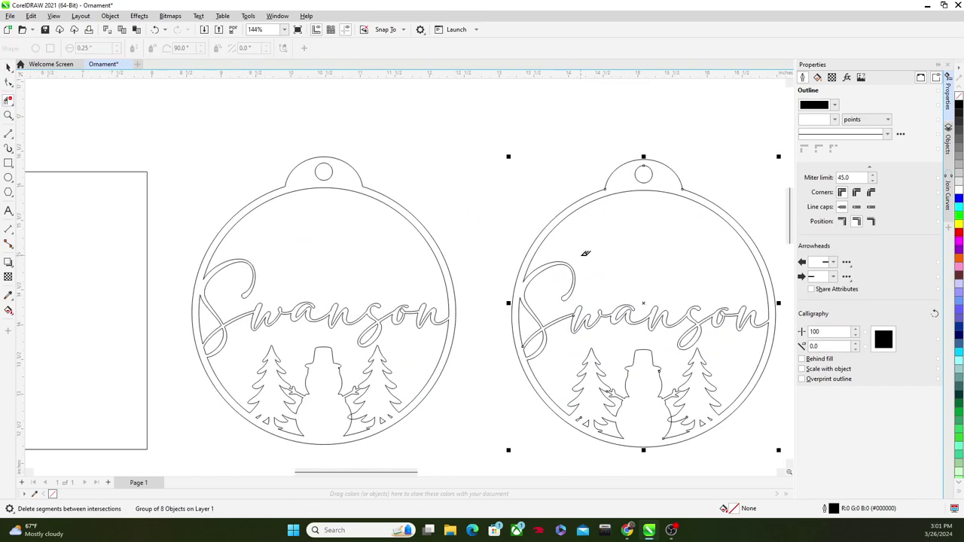
{"action": "left_click_drag", "start_coordinate": [585, 254], "coordinate": [667, 386]}
{"action": "scroll", "coordinate": [625, 337], "scroll_direction": "down", "scroll_amount": 3}
Erase the snowman and left tree outlines from the right copy.
{"action": "scroll", "coordinate": [629, 385], "scroll_direction": "up", "scroll_amount": 4}
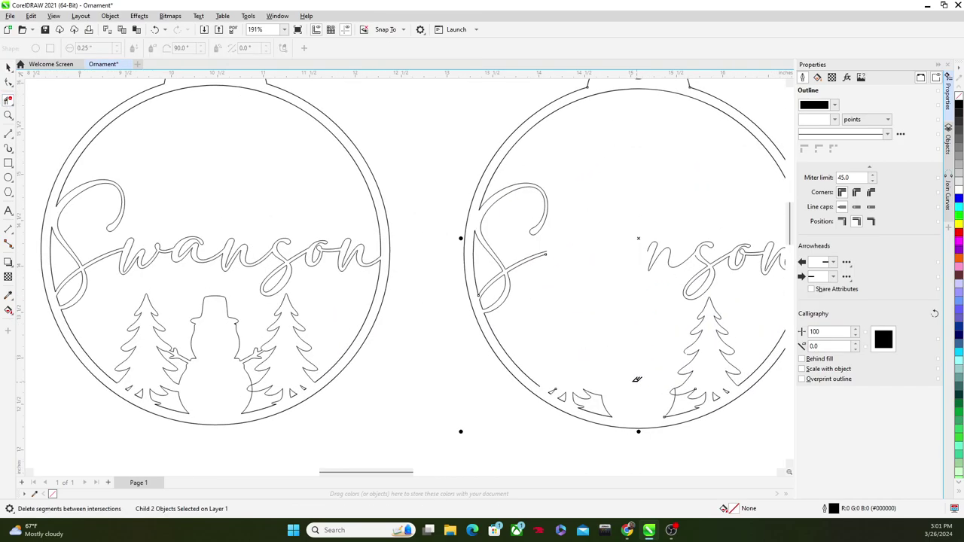
{"action": "left_click_drag", "start_coordinate": [533, 384], "coordinate": [566, 405]}
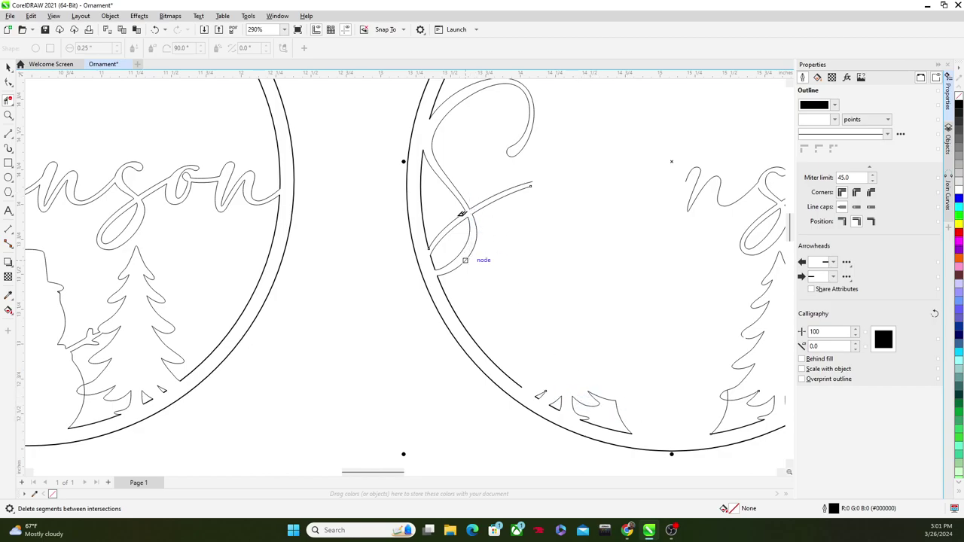
{"action": "scroll", "coordinate": [461, 214], "scroll_direction": "down", "scroll_amount": 6}
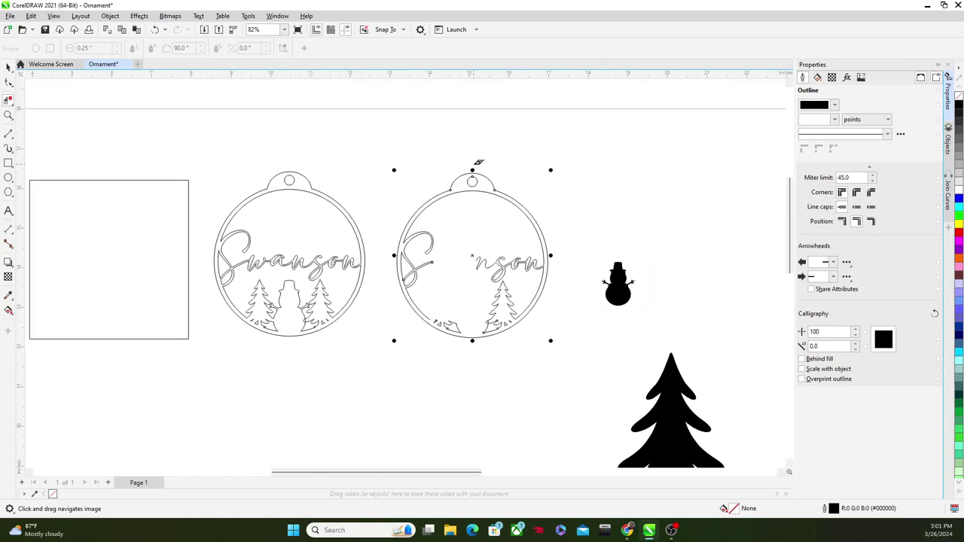